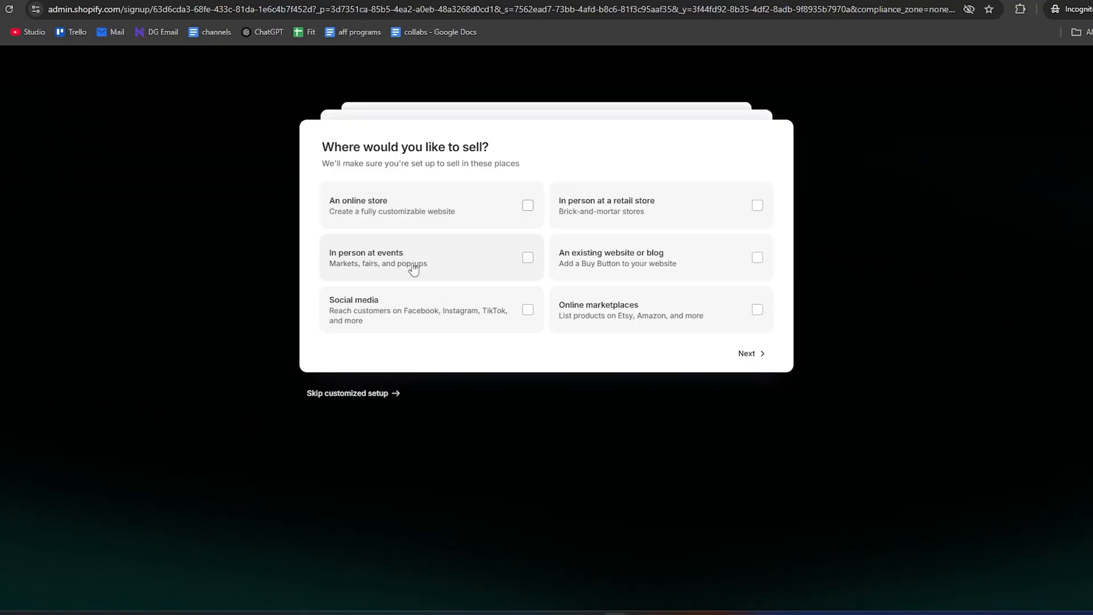
# - Skip the customized store setup and choose to try the Basic plan
pyautogui.click(370, 397)
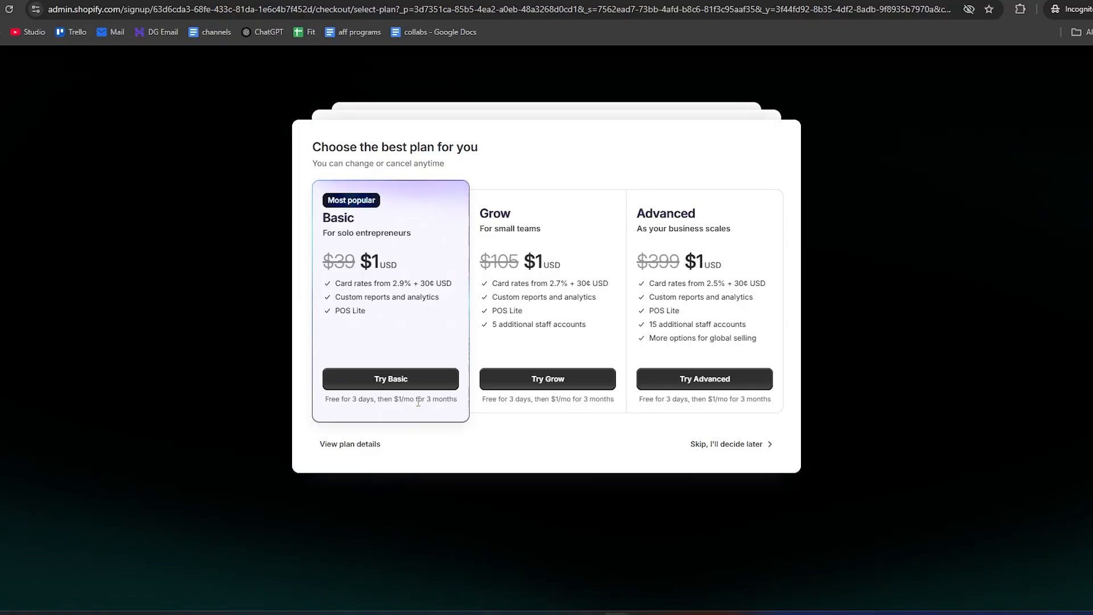
pyautogui.click(377, 379)
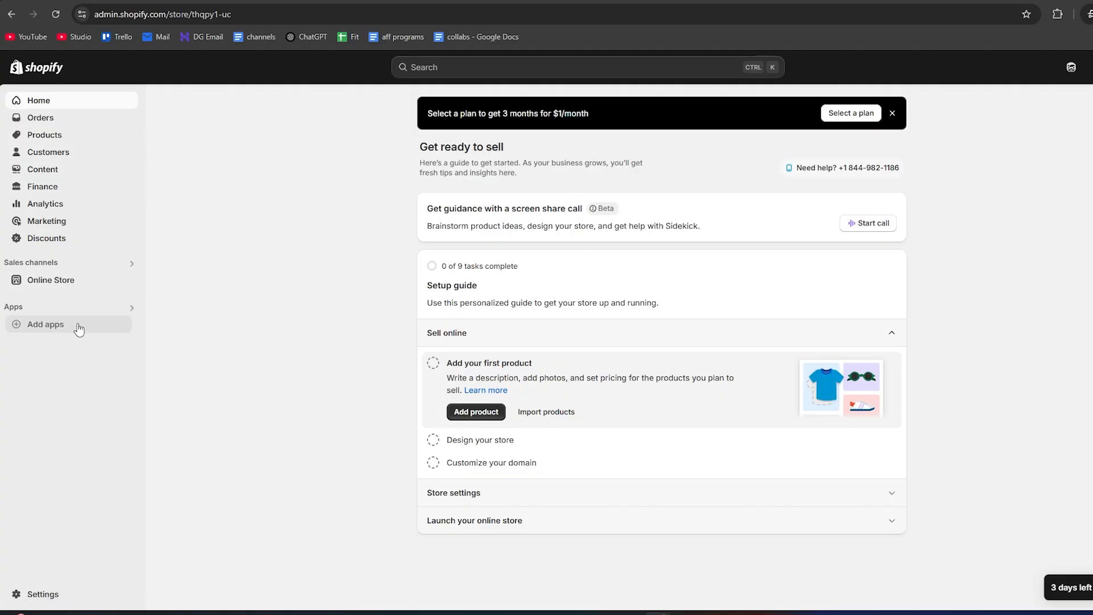
# - Search the Shopify App Store for "atlas ai" and open the Atlas: AI Store Builder listing
pyautogui.click(57, 328)
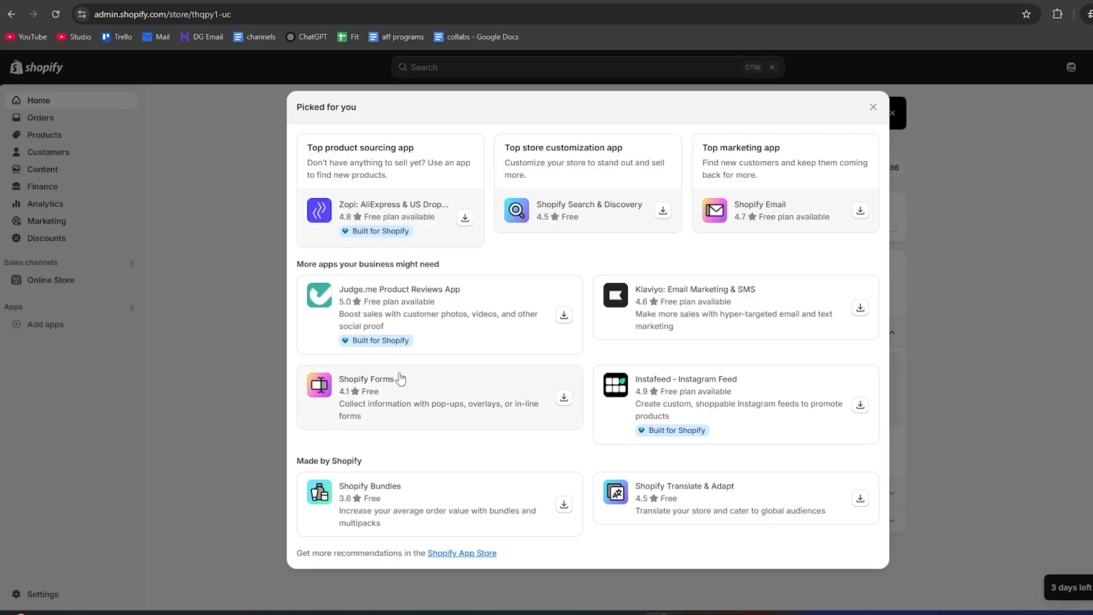
pyautogui.click(460, 555)
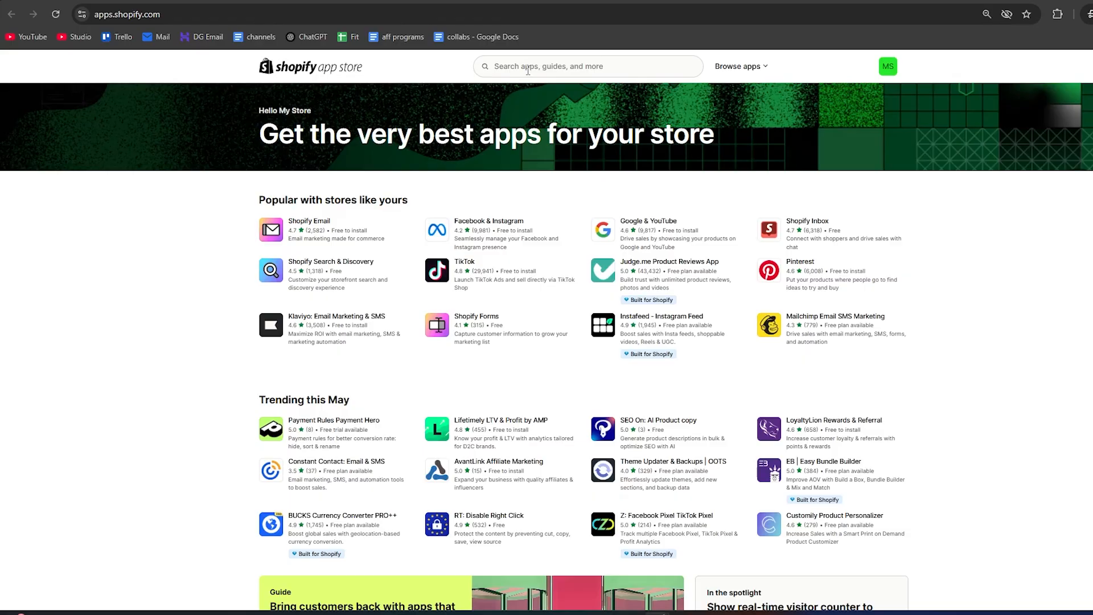
pyautogui.click(528, 66)
pyautogui.write('atlas')
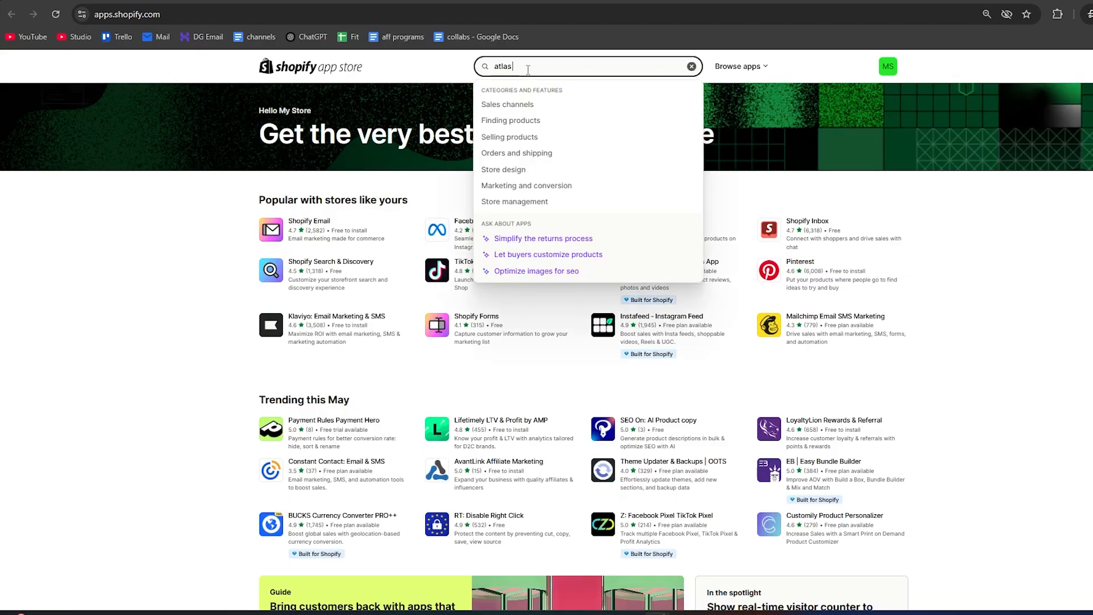
pyautogui.write(' ai')
pyautogui.click(514, 112)
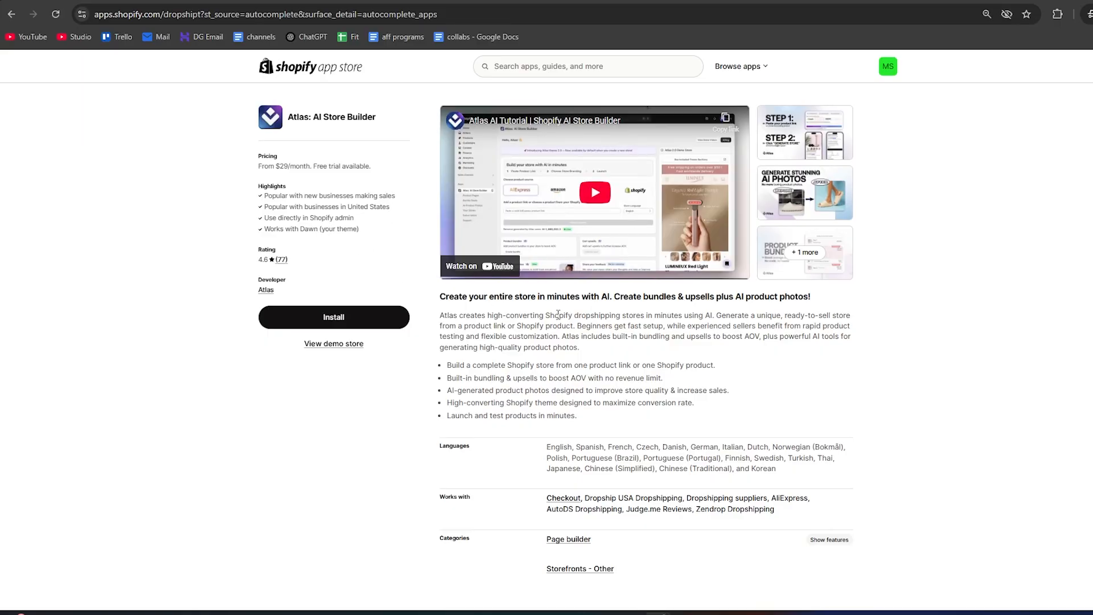
# - Install the Atlas: AI Store Builder app on the store and approve its data access
pyautogui.scroll(-1, 558, 314)
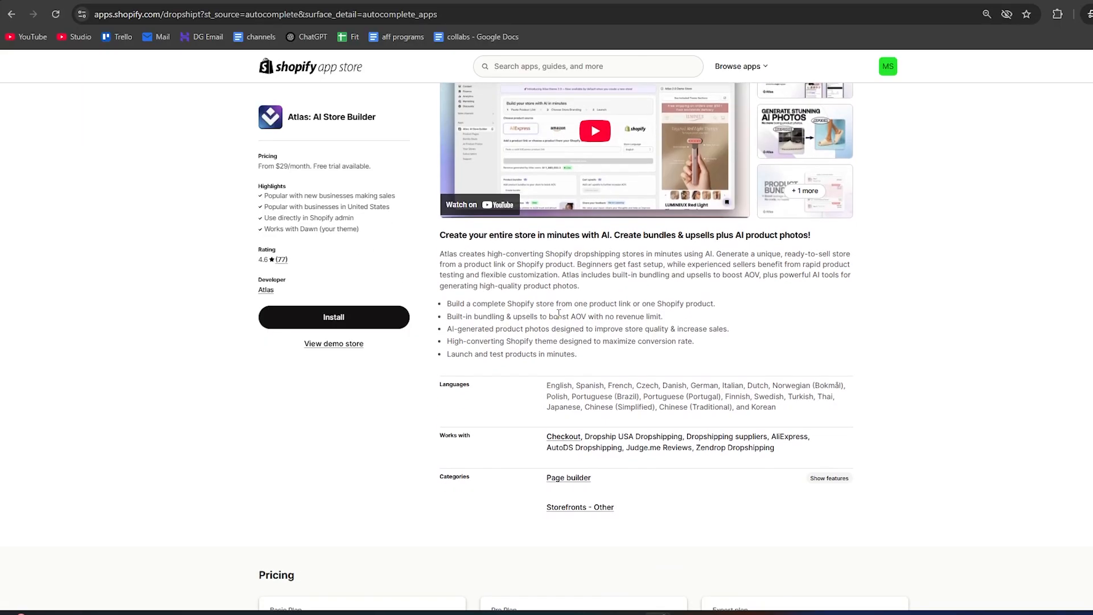
pyautogui.click(360, 322)
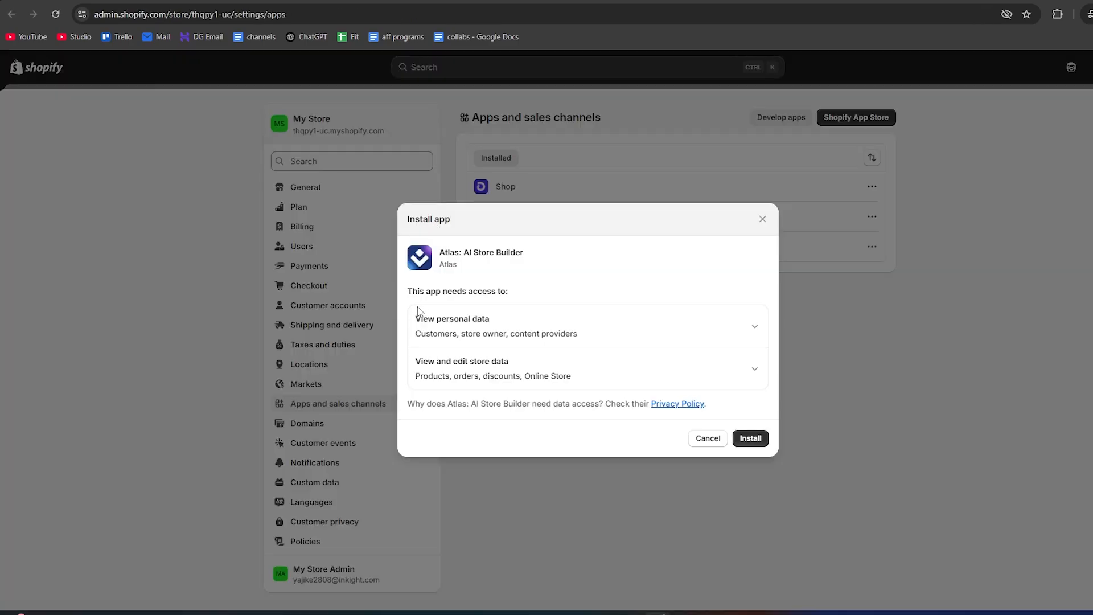
pyautogui.click(752, 436)
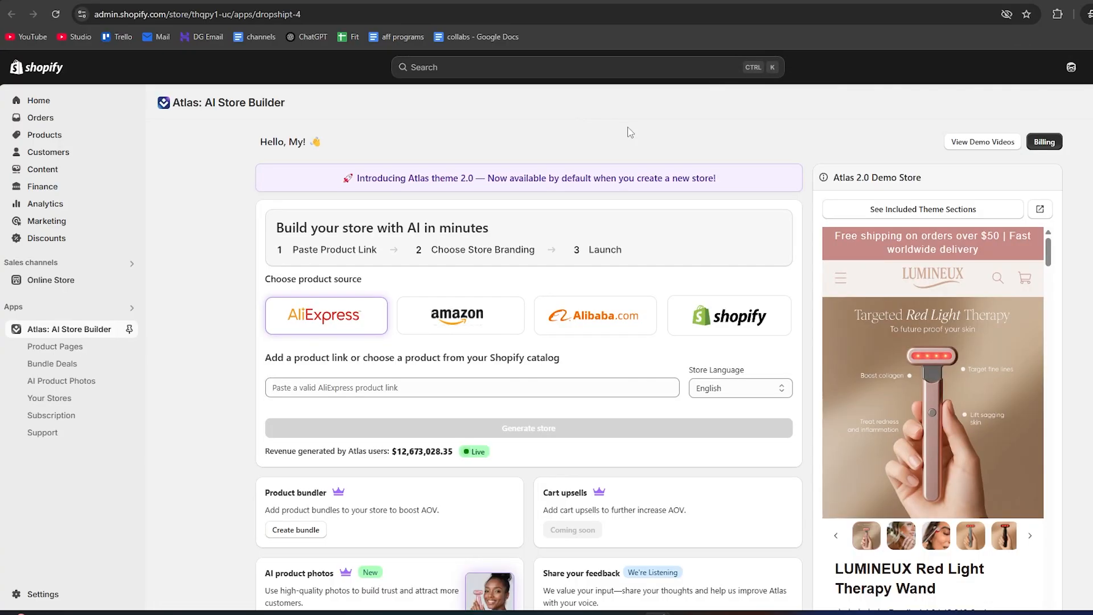
# - Open aliexpress.com in a new browser page and browse the recommended products
pyautogui.scroll(-2, 425, 234)
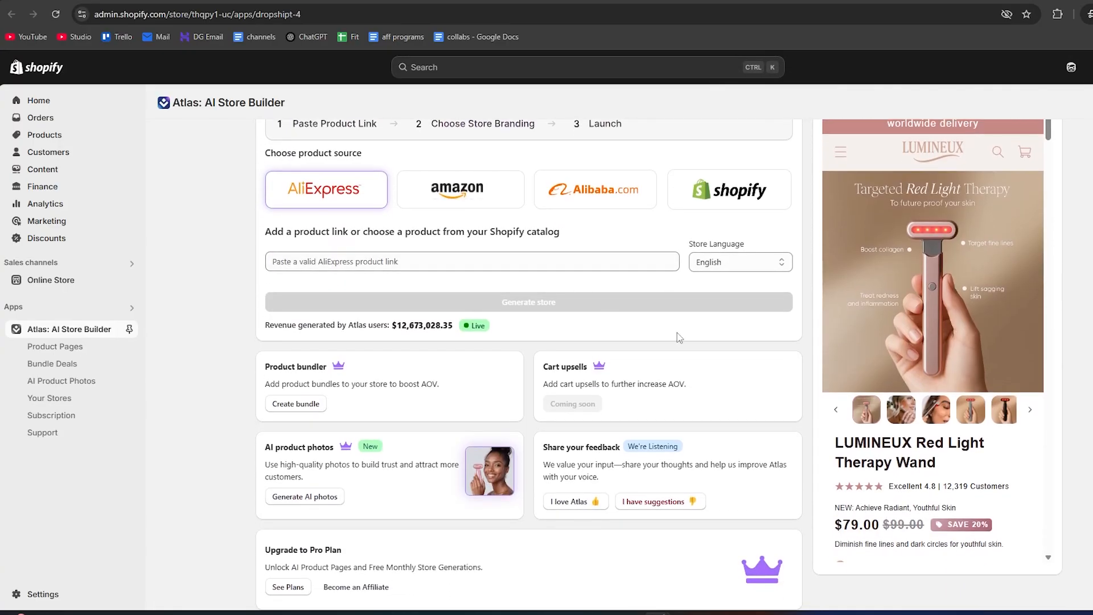
pyautogui.scroll(2, 774, 396)
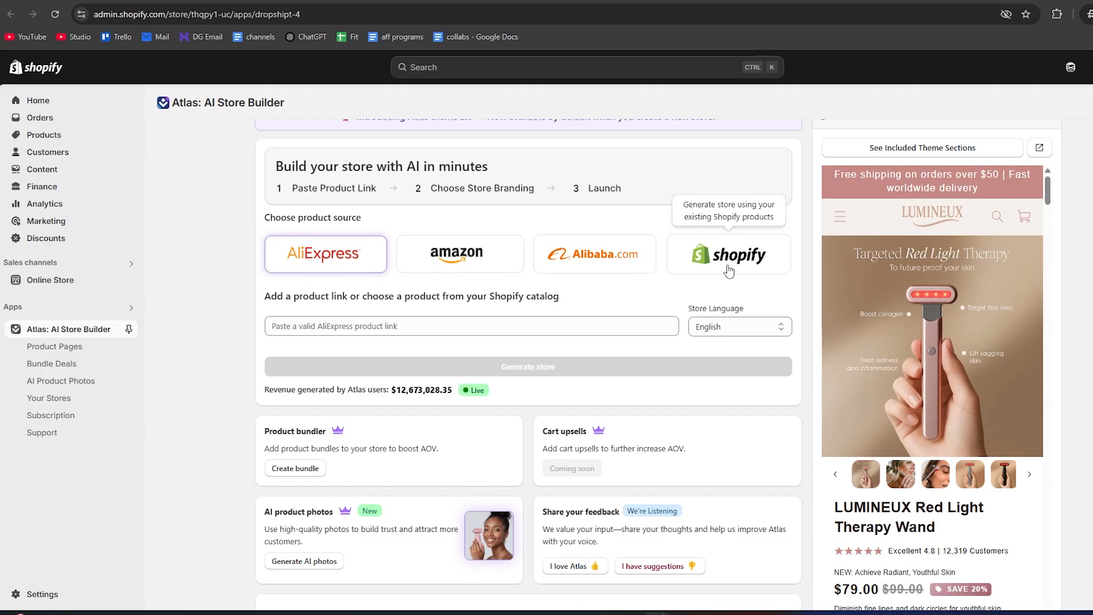
pyautogui.hotkey('ctrl', 'shift', 'n')
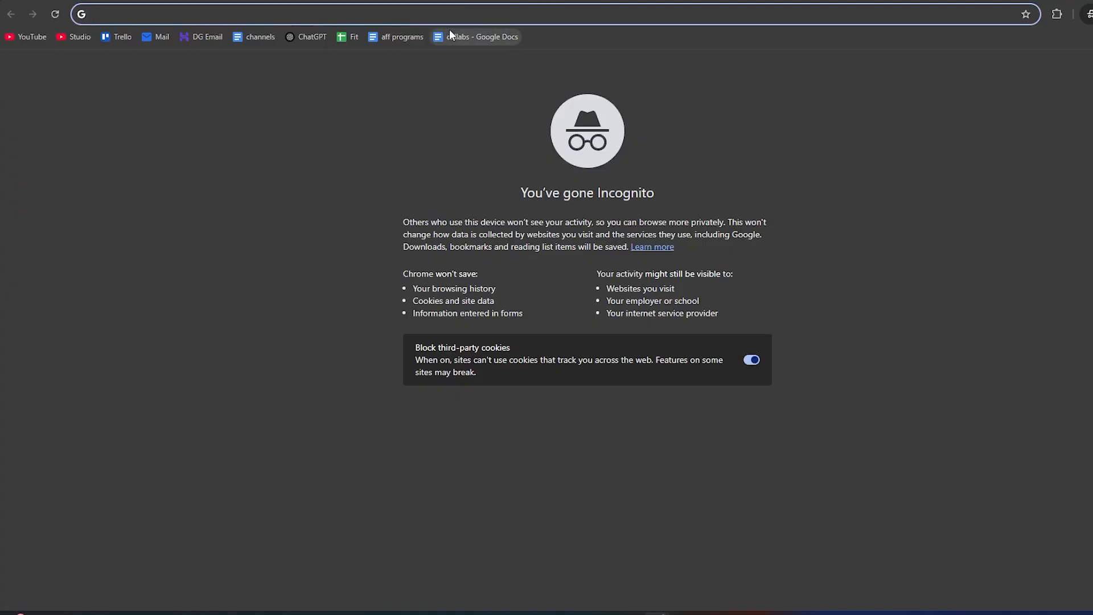
pyautogui.write('aliex')
pyautogui.press('Return')
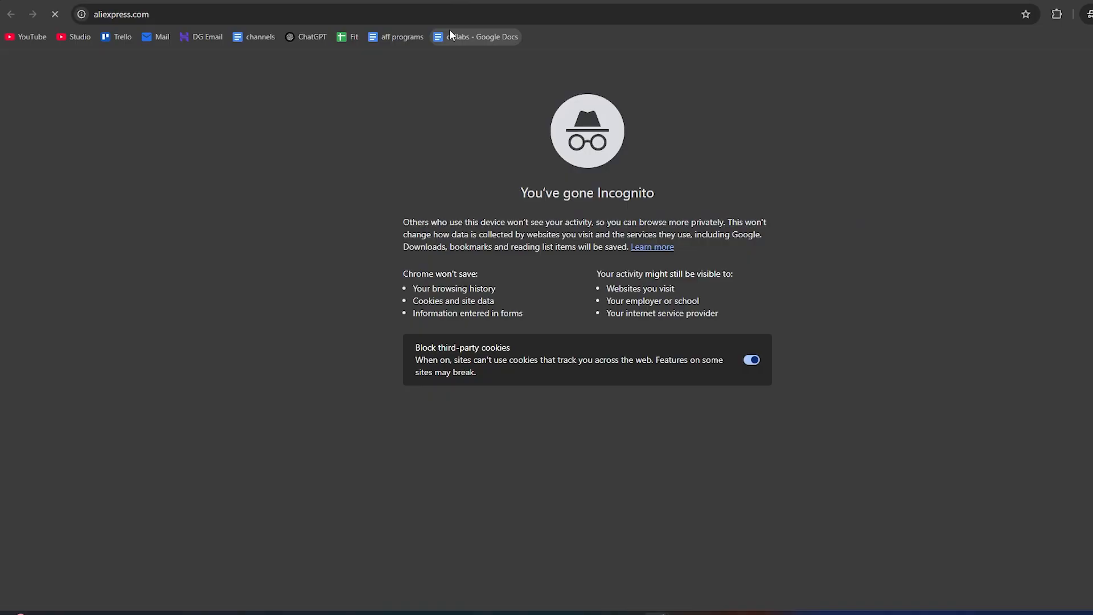
pyautogui.scroll(-15, 566, 317)
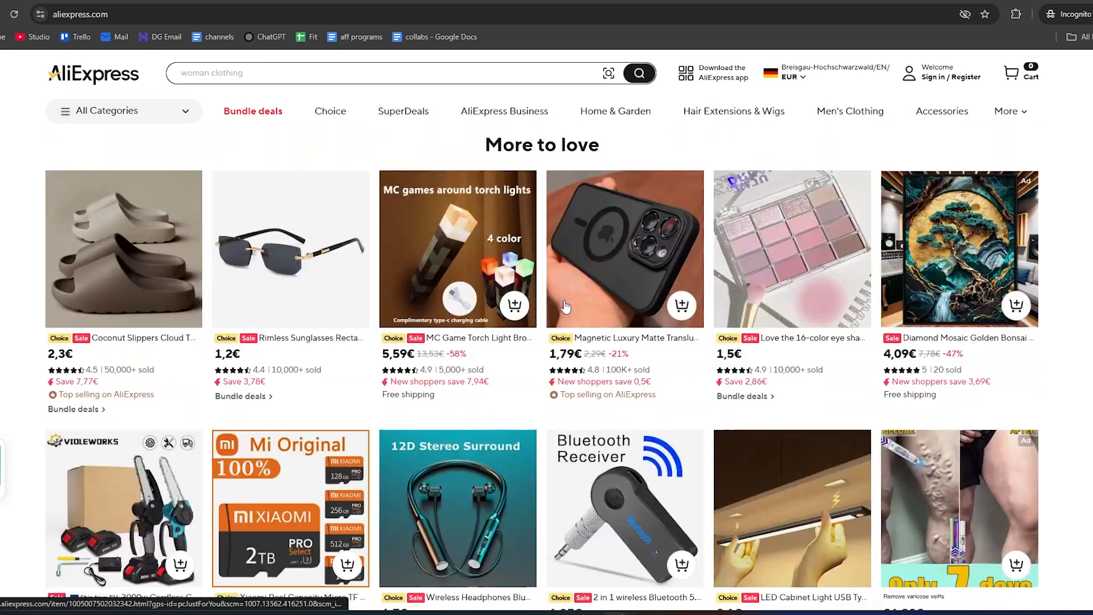
pyautogui.scroll(-3, 566, 305)
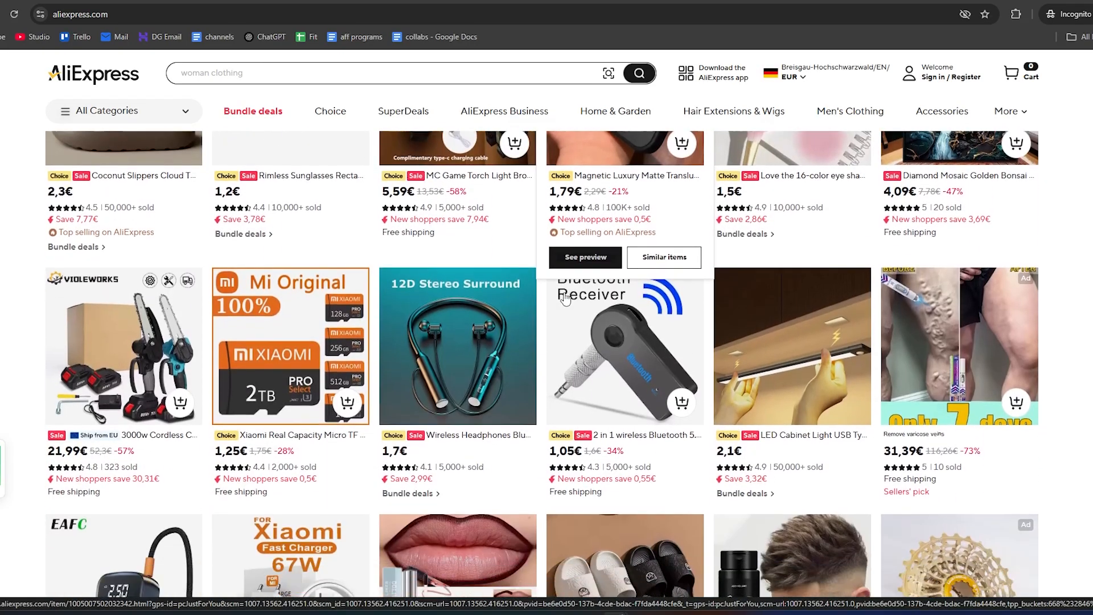
pyautogui.scroll(-1, 565, 298)
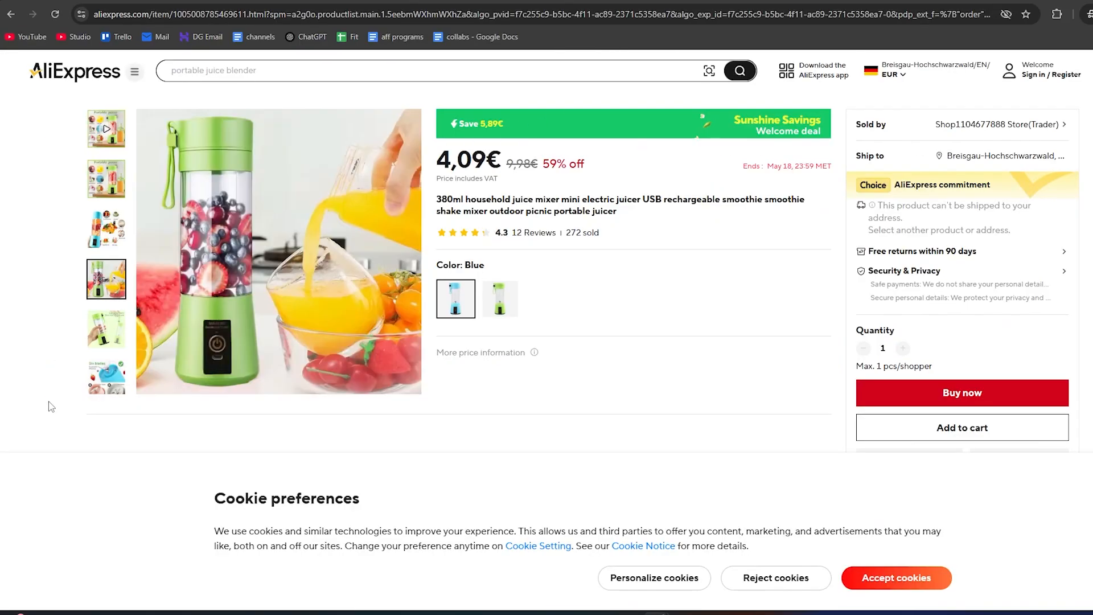
# - Copy the AliExpress link of the 380ml portable juicer and paste it as the product link in Atlas
pyautogui.moveTo(114, 221)
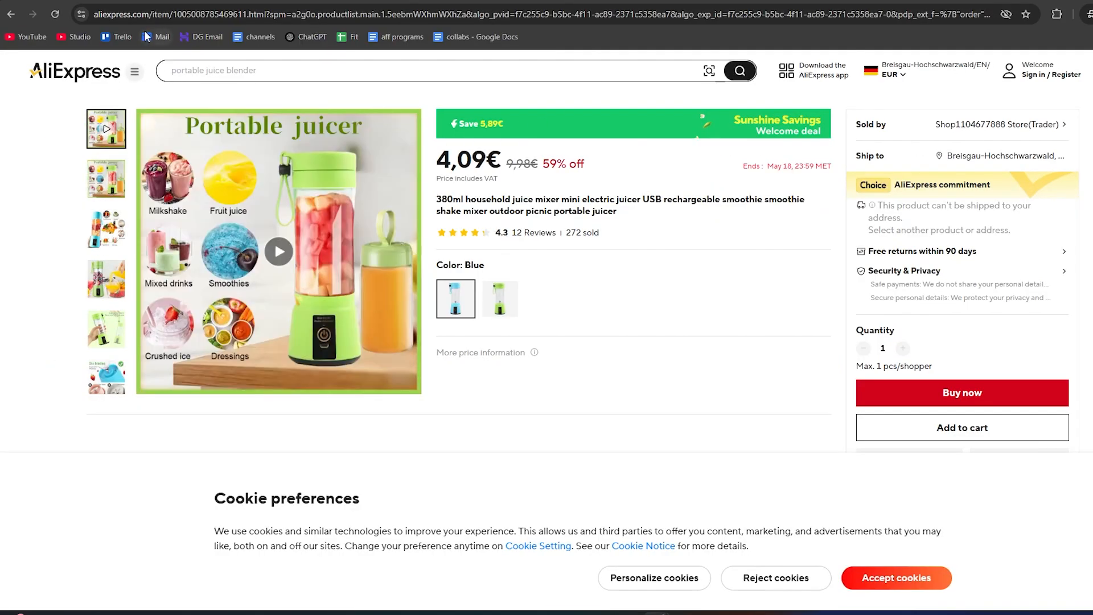
pyautogui.click(153, 16)
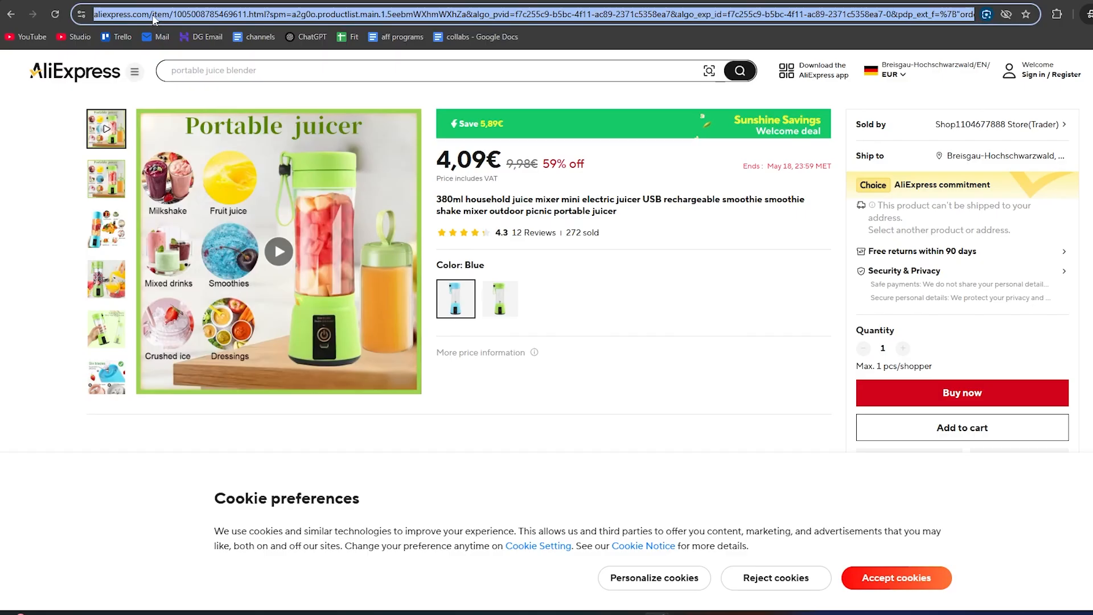
pyautogui.hotkey('ctrl', 'a')
pyautogui.click(393, 5)
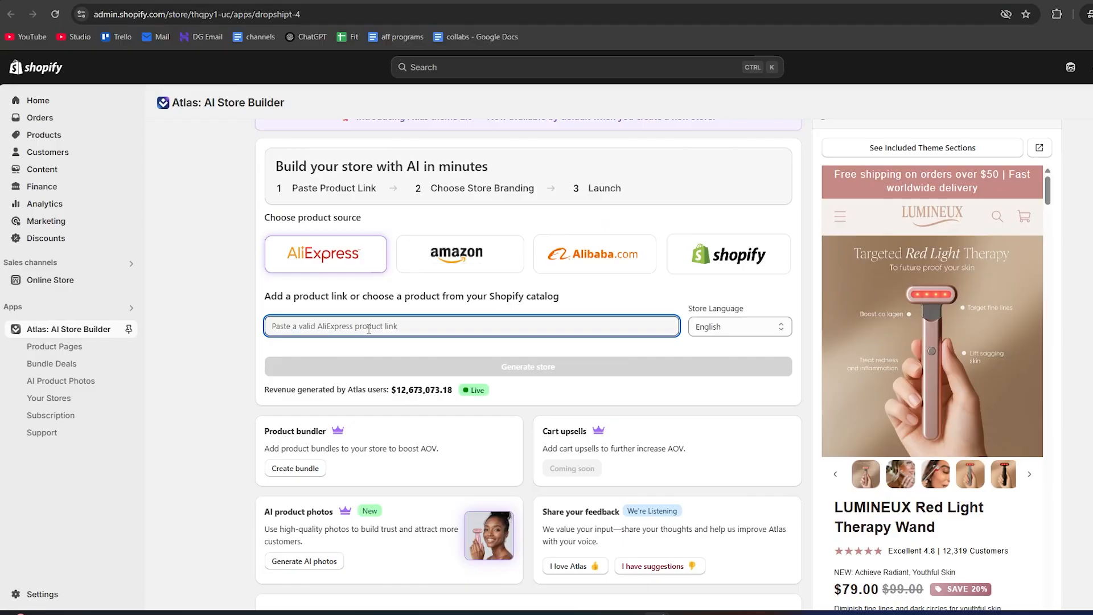
pyautogui.hotkey('ctrl', 'v')
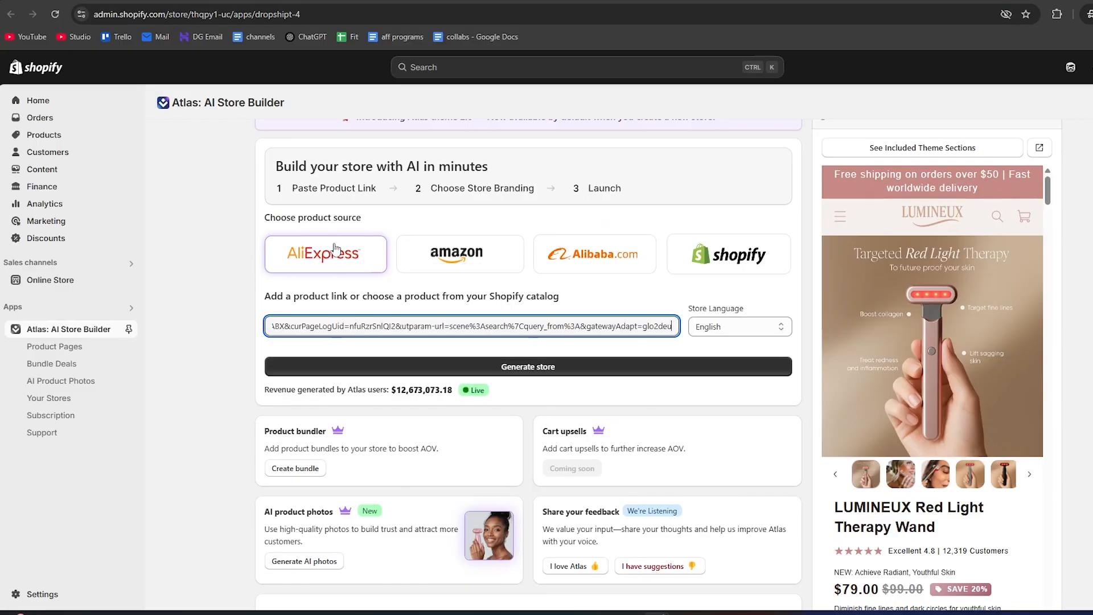
# - Set AliExpress as the product source and generate the store from the pasted link
pyautogui.click(457, 254)
pyautogui.click(589, 255)
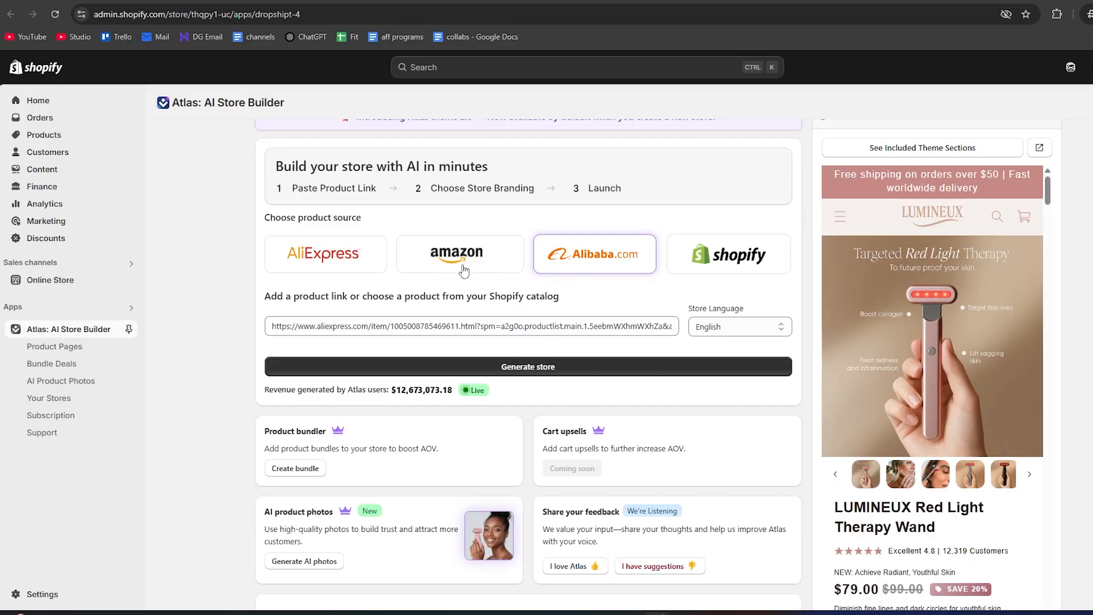
pyautogui.click(329, 264)
pyautogui.click(541, 371)
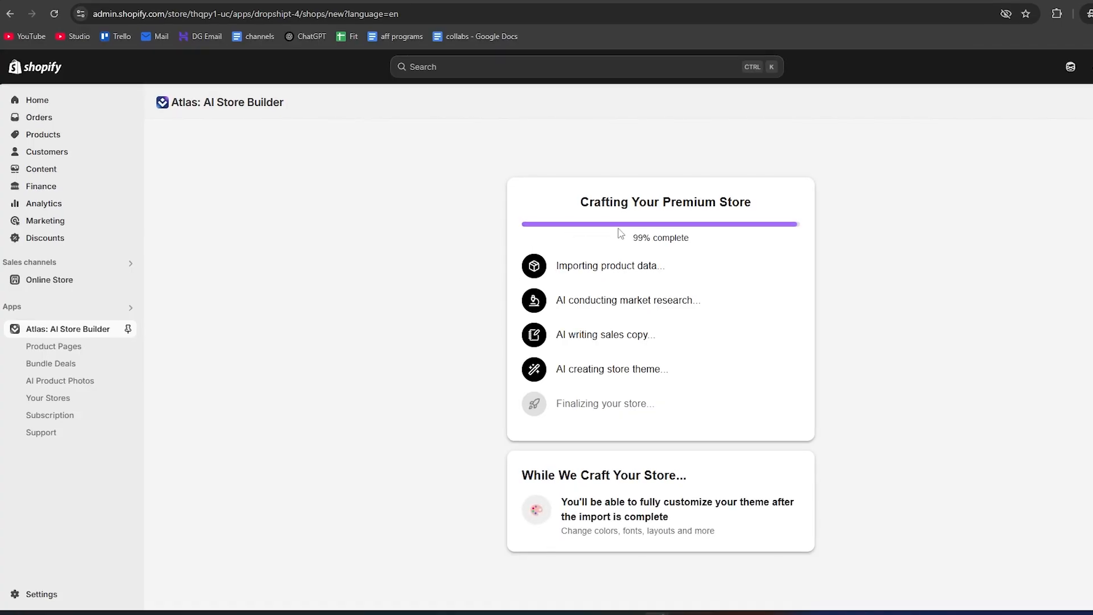
pyautogui.moveTo(664, 403); pyautogui.dragTo(622, 403)
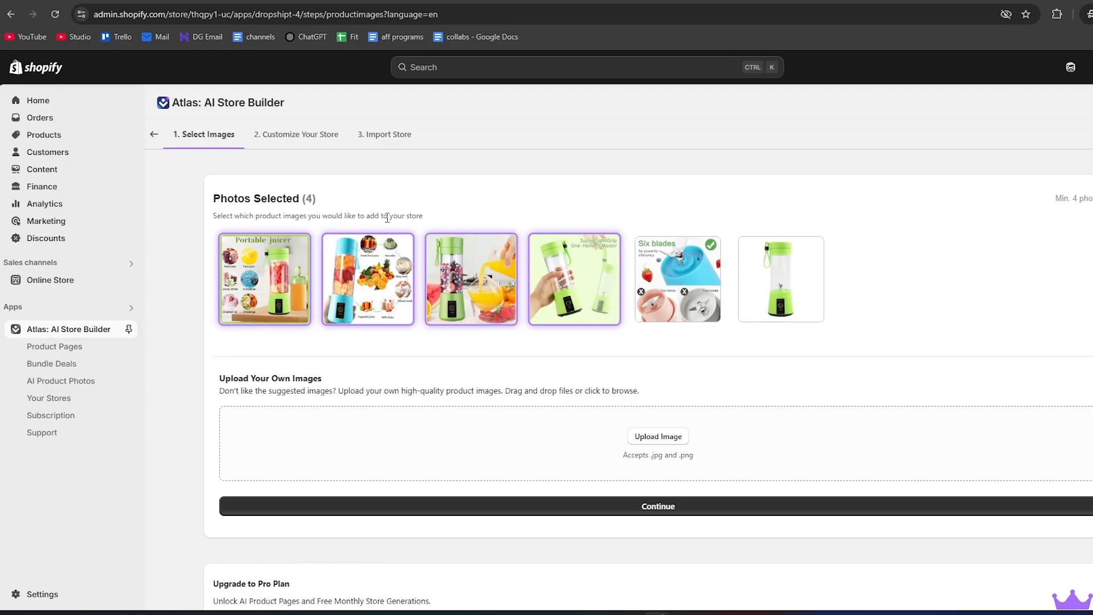
# - Add the plain green juicer photo and the "Six blades" photo to the selected images and continue to store customization
pyautogui.click(768, 289)
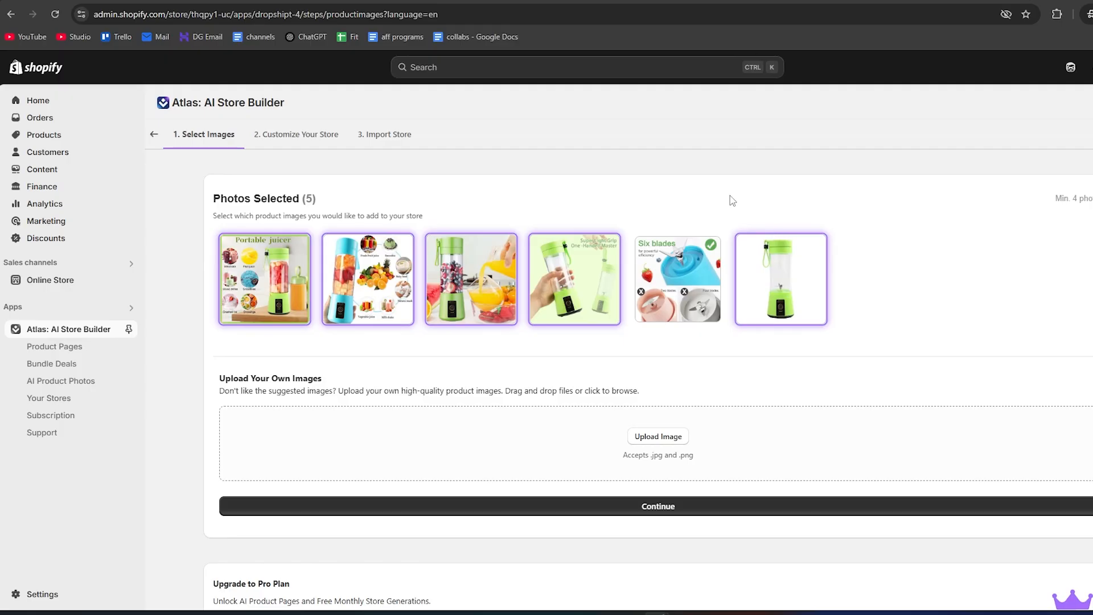
pyautogui.click(687, 279)
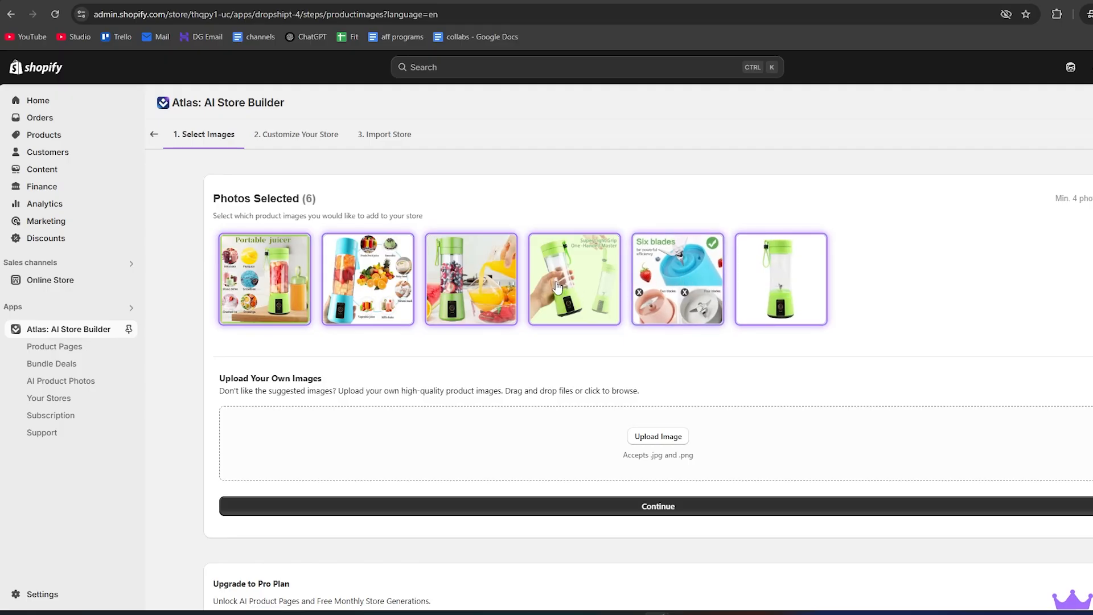
pyautogui.scroll(-1, 361, 302)
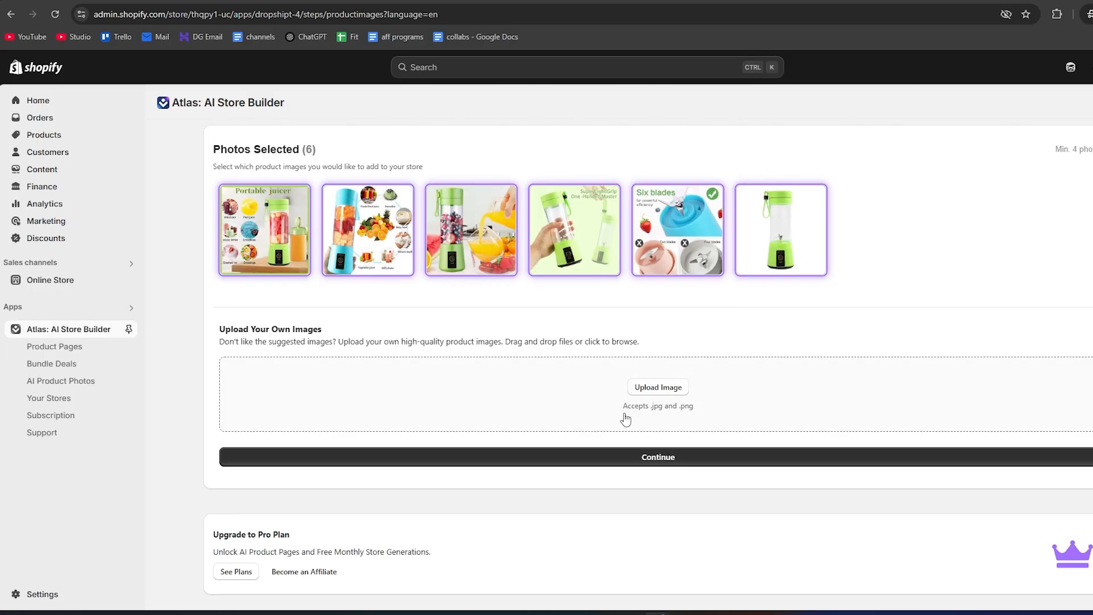
pyautogui.click(621, 459)
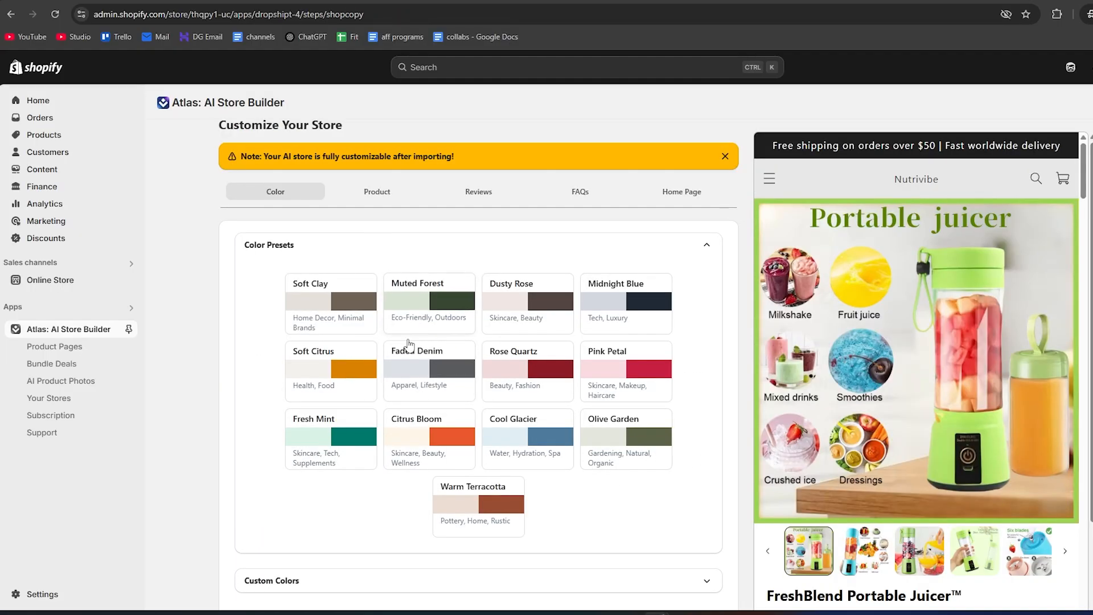
# - Examine the generated store preview, from the product images and description through the reviews and benefit sections
pyautogui.scroll(-1, 867, 207)
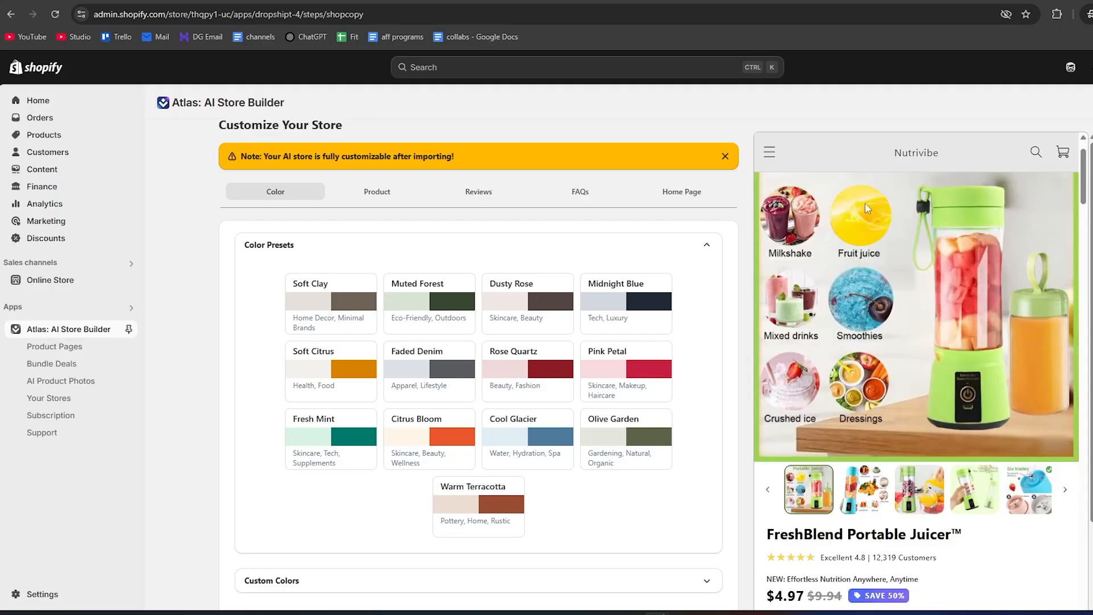
pyautogui.scroll(-4, 806, 246)
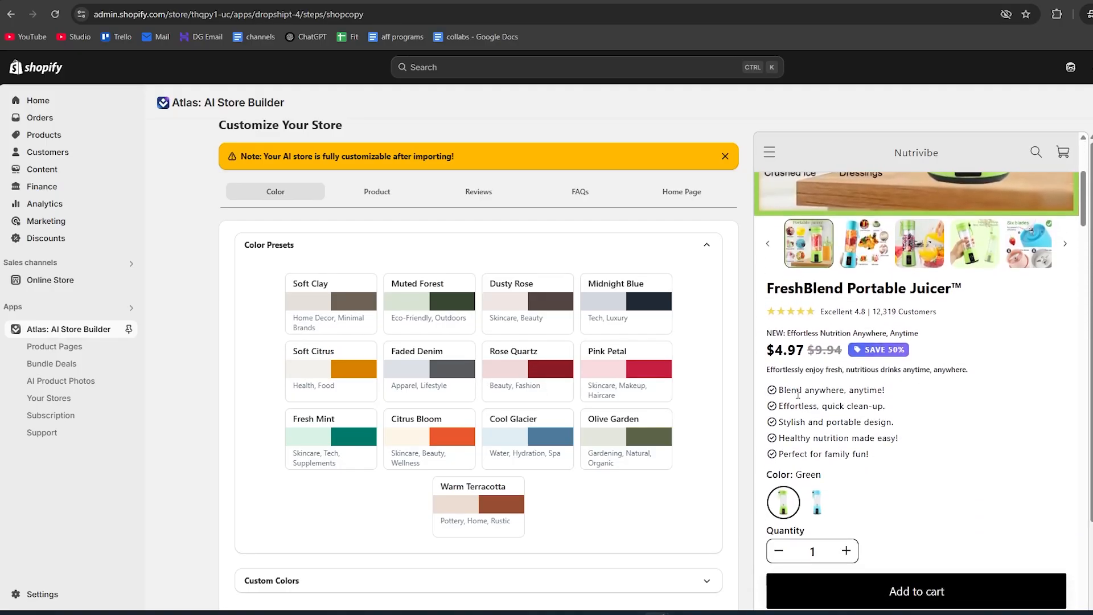
pyautogui.scroll(-3, 976, 415)
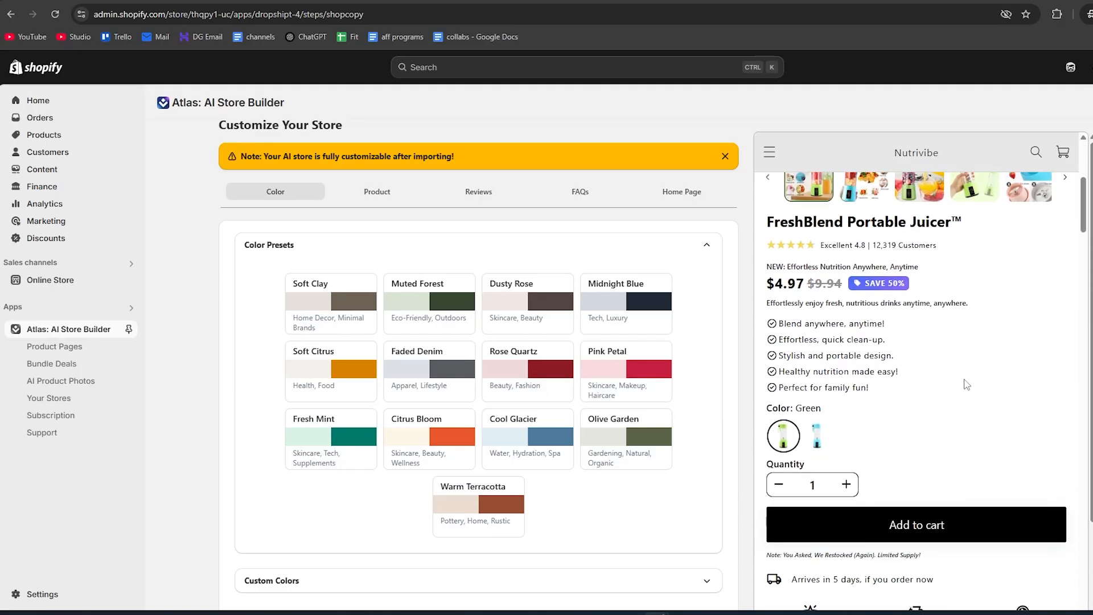
pyautogui.scroll(-12, 964, 378)
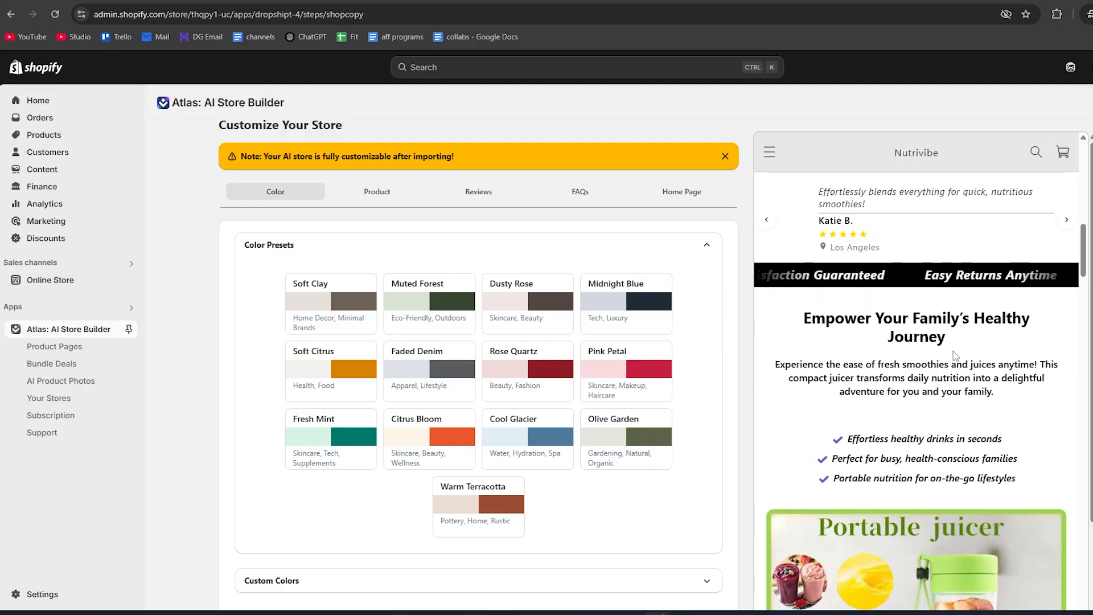
pyautogui.scroll(-14, 955, 342)
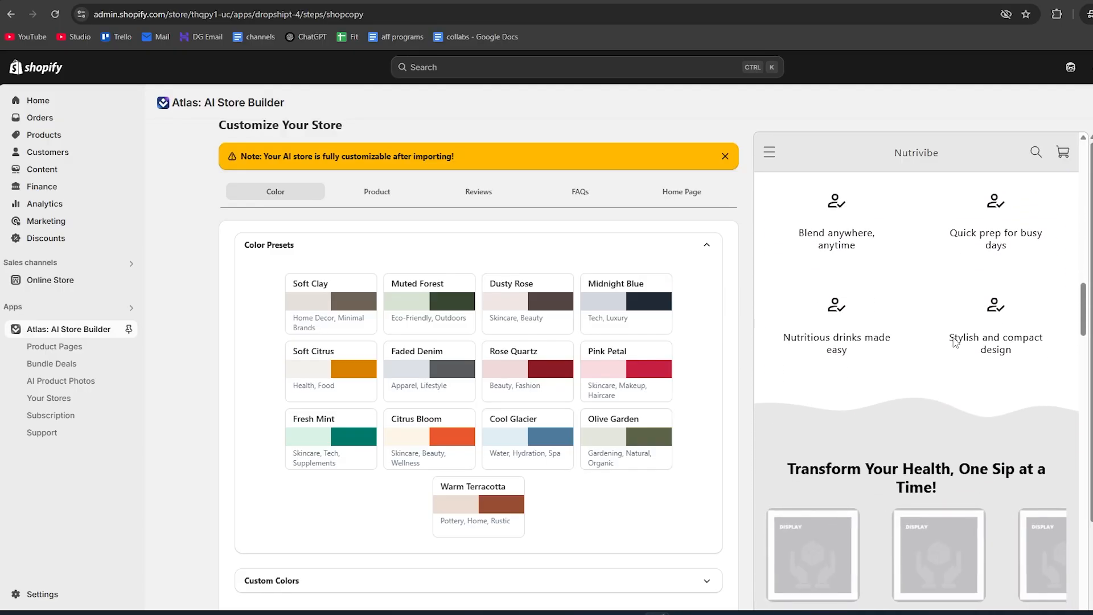
pyautogui.moveTo(1076, 337)
pyautogui.mouseDown()
pyautogui.moveTo(1076, 360)
pyautogui.moveTo(1070, 195)
pyautogui.mouseUp()
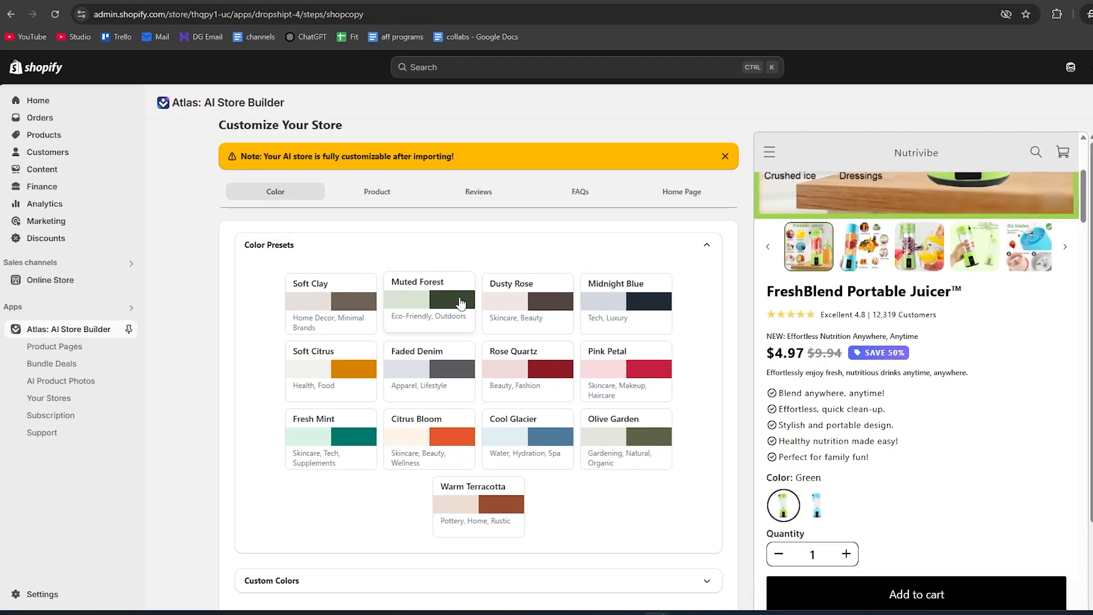
pyautogui.scroll(5, 928, 429)
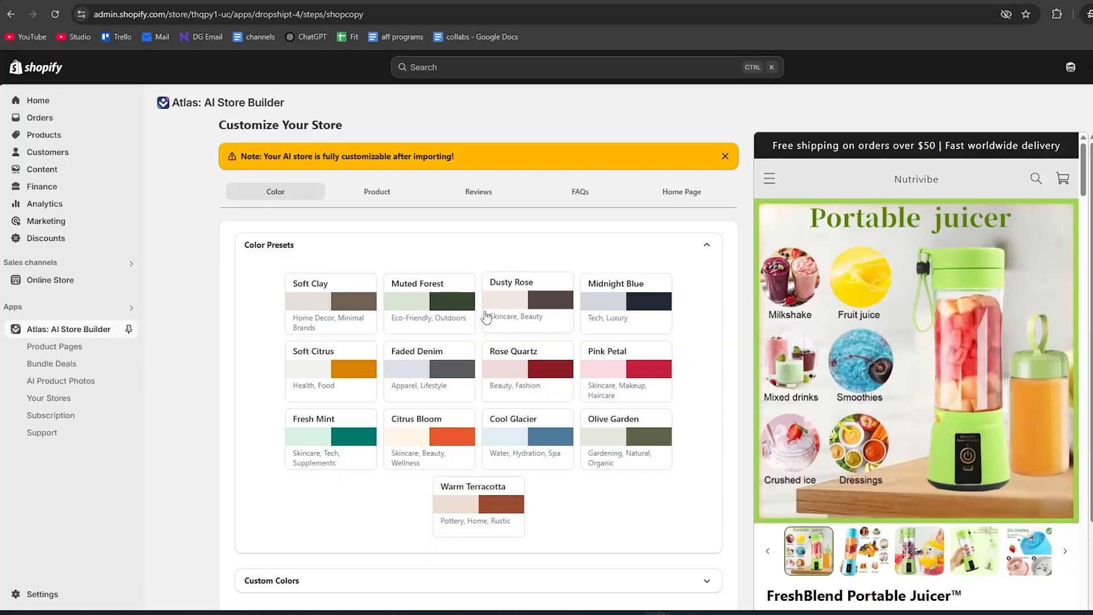
pyautogui.scroll(-4, 897, 381)
pyautogui.scroll(4, 898, 381)
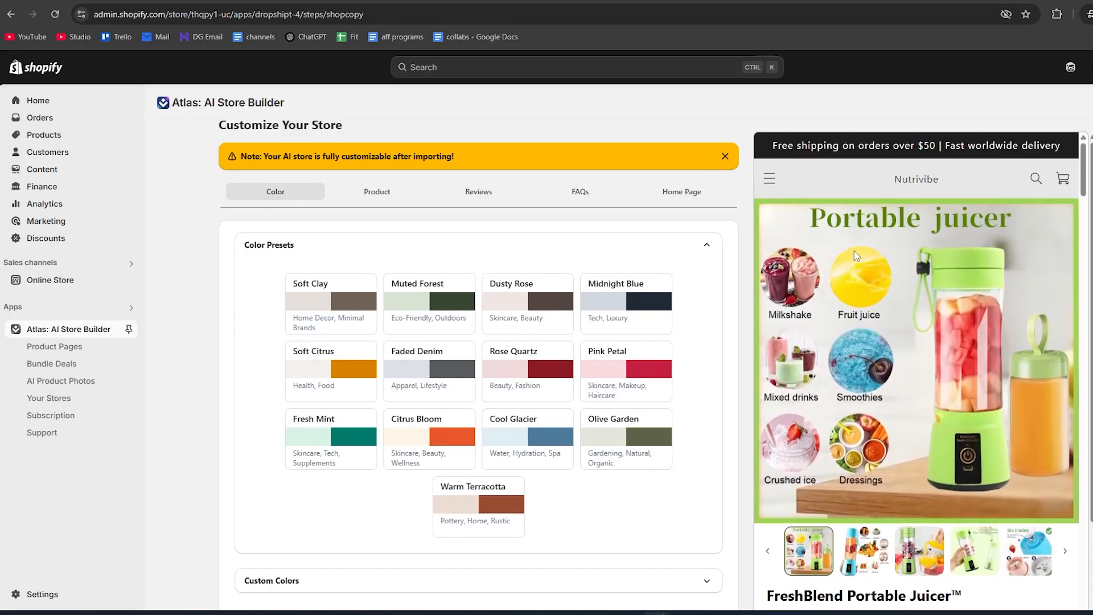
# - Apply the Cool Glacier color preset to the store and check the custom color options
pyautogui.scroll(-2, 544, 425)
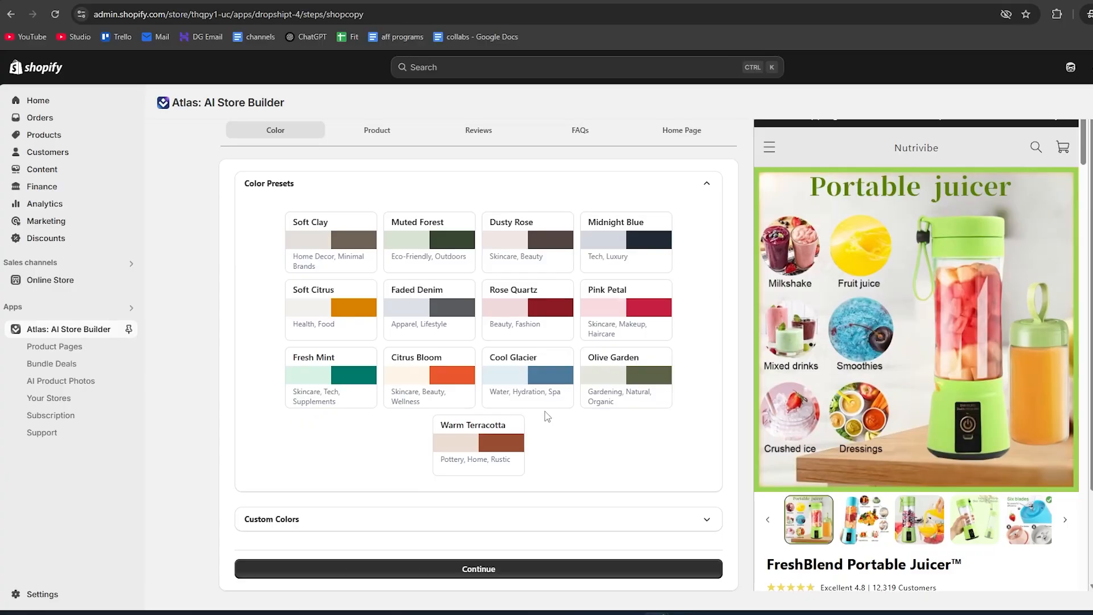
pyautogui.scroll(2, 545, 416)
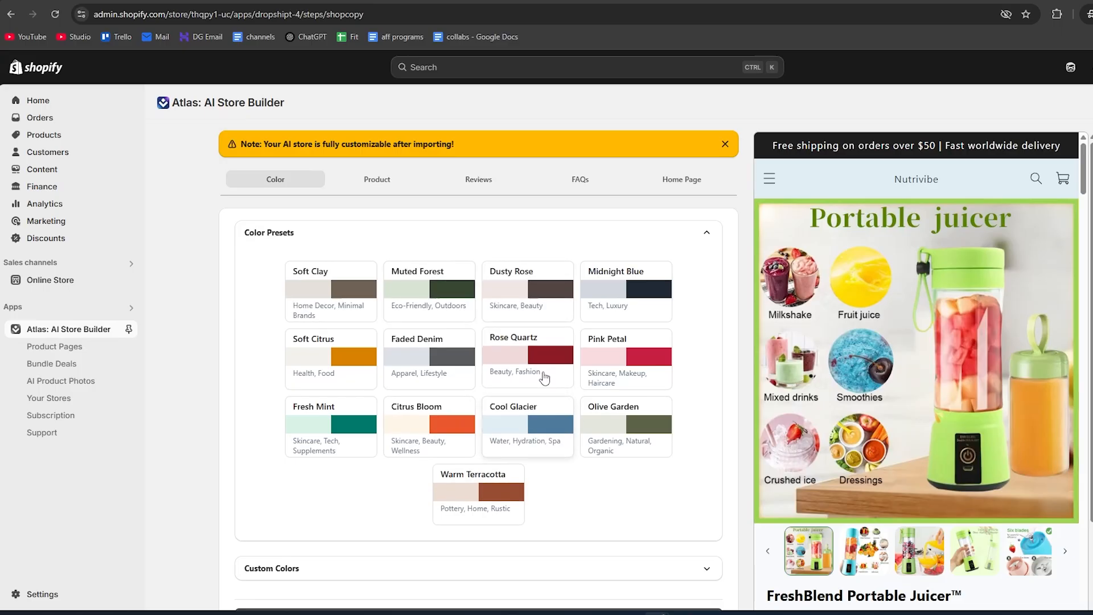
pyautogui.scroll(-2, 593, 494)
pyautogui.click(617, 516)
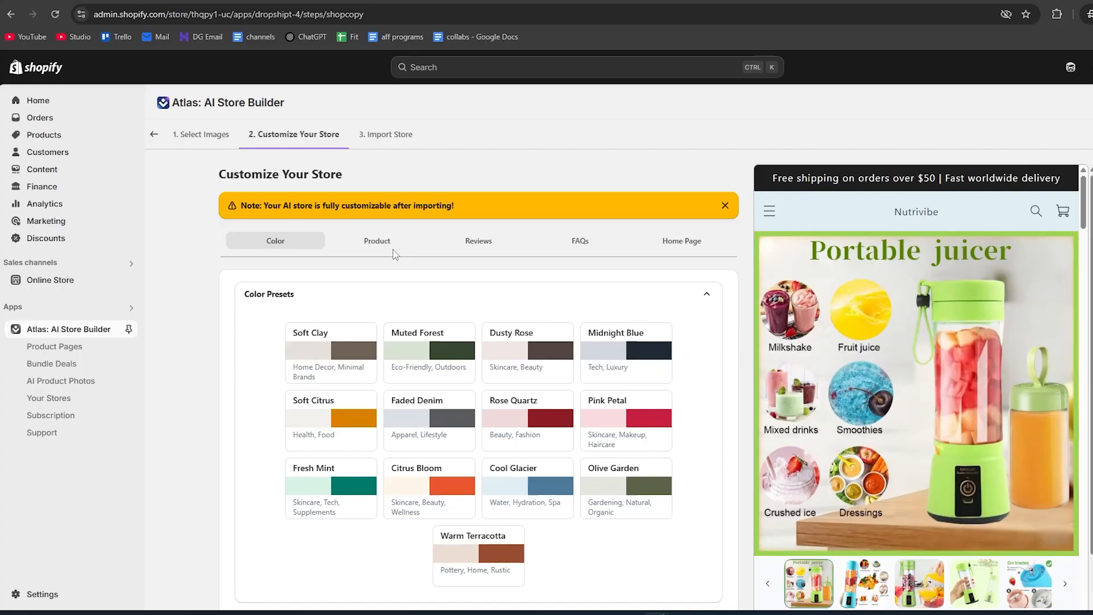
# - Change the store name in the product page's store information to "blendgo"
pyautogui.click(376, 244)
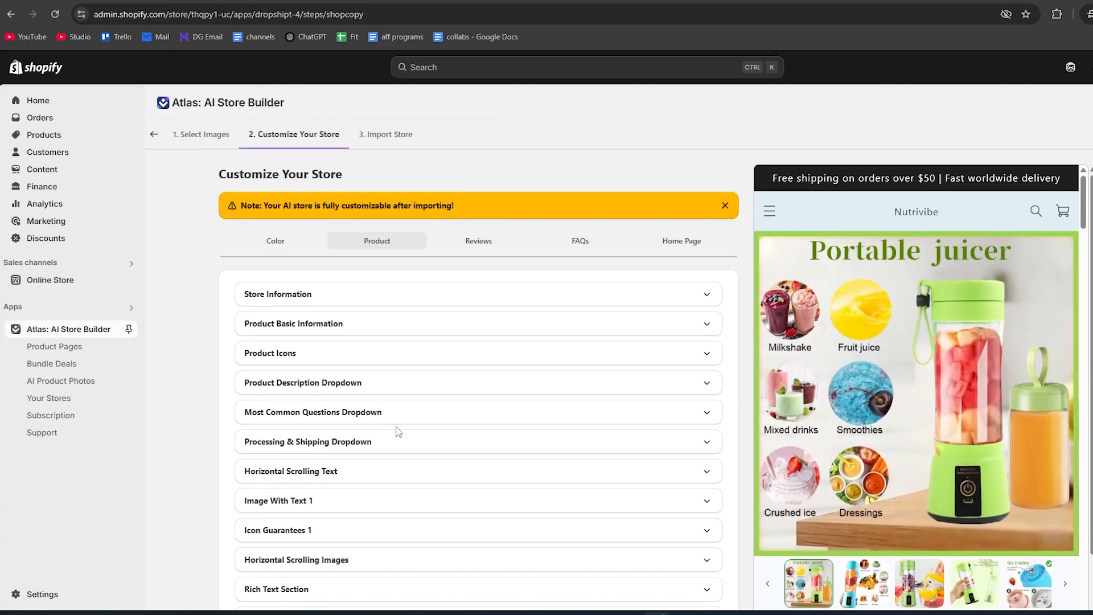
pyautogui.scroll(-5, 877, 399)
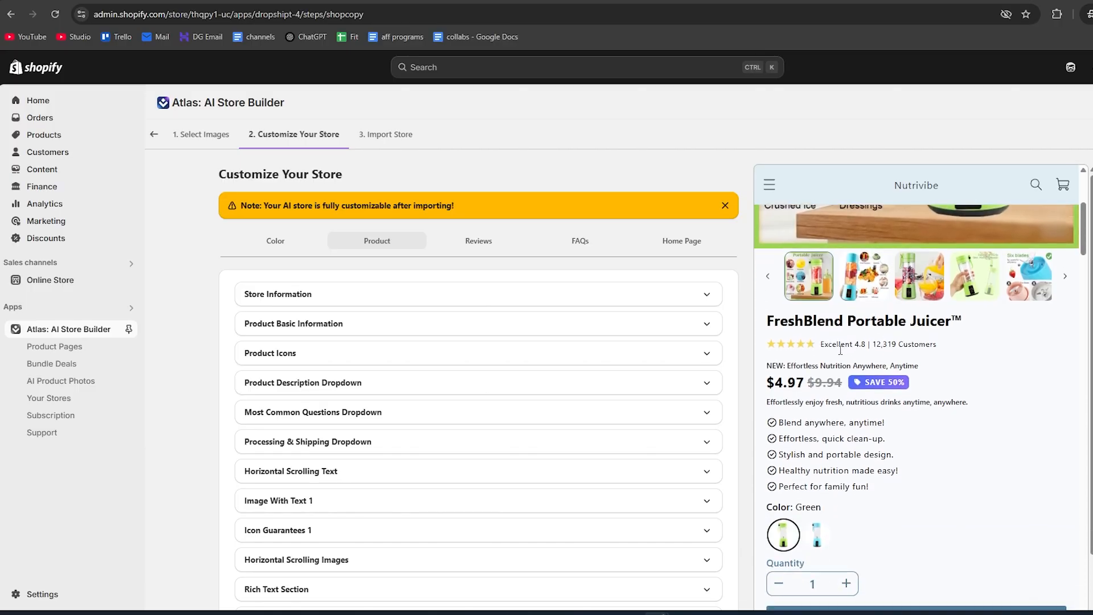
pyautogui.click(273, 302)
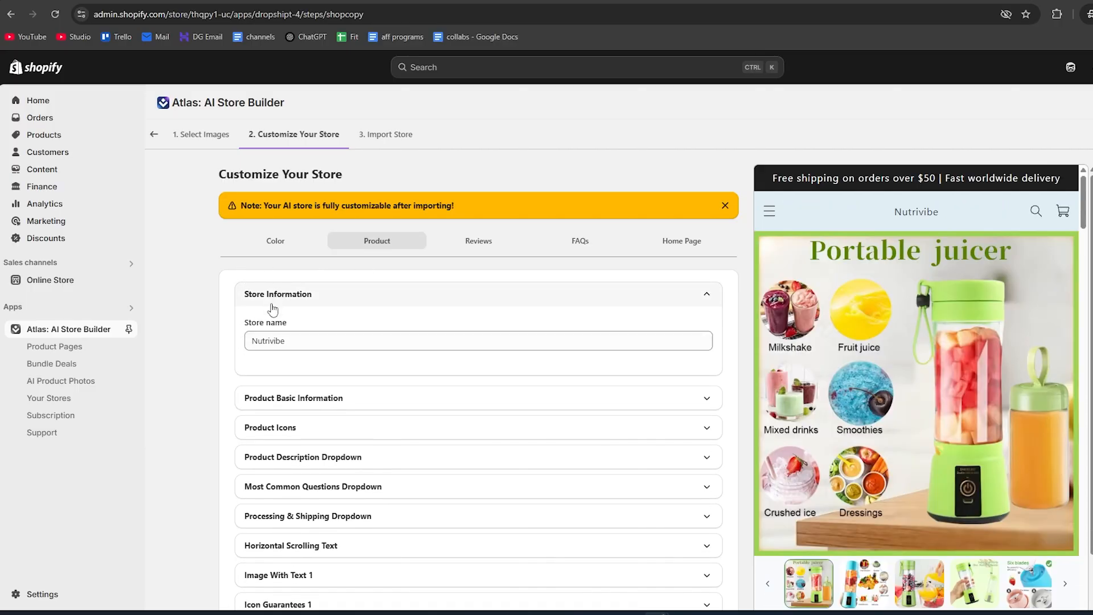
pyautogui.click(288, 341)
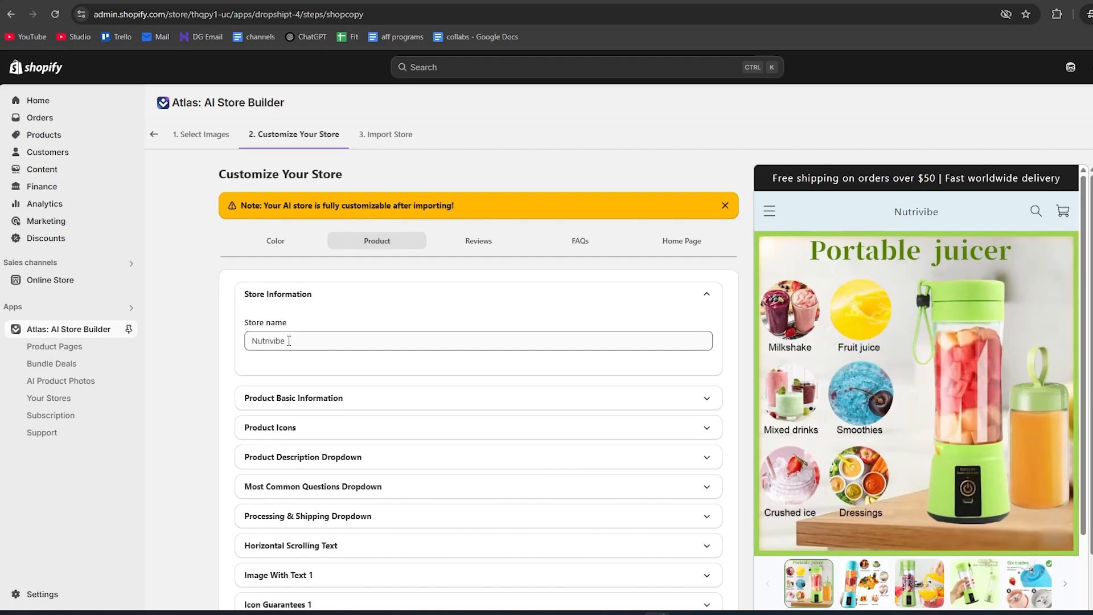
pyautogui.moveTo(289, 340); pyautogui.dragTo(249, 341)
pyautogui.write('blendgo')
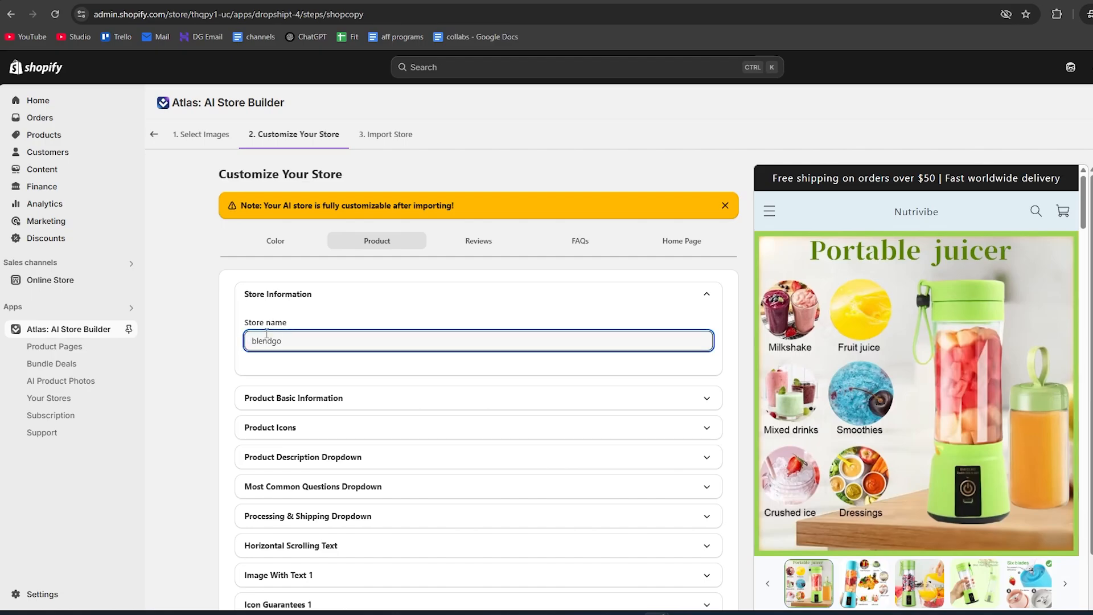
# - Set the portable juicer's price to 29.99 in the basic product information
pyautogui.click(292, 401)
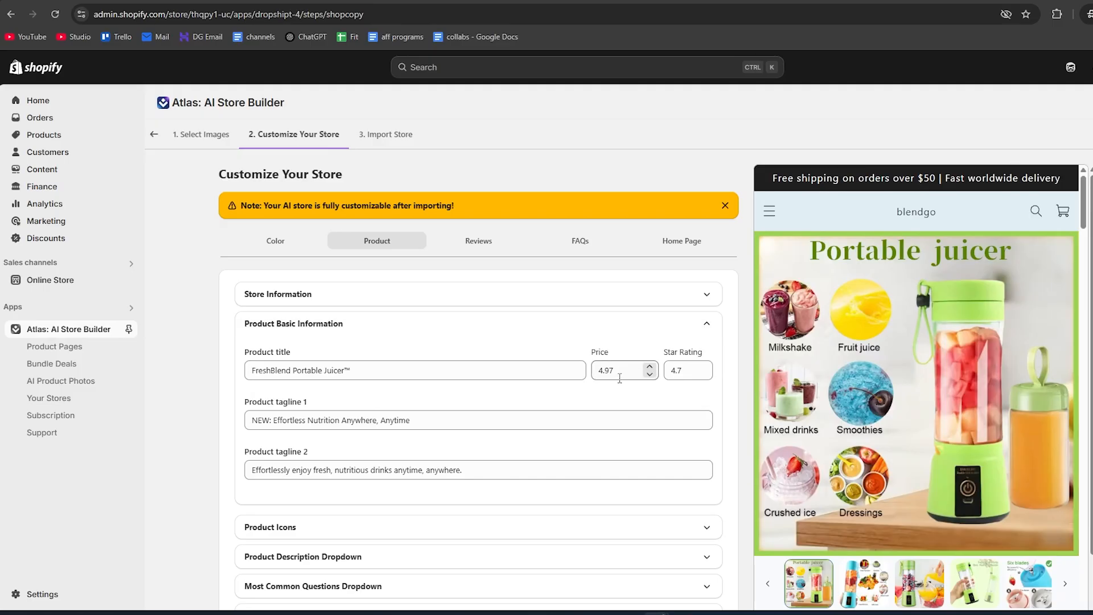
pyautogui.moveTo(620, 376); pyautogui.dragTo(600, 374)
pyautogui.write('2')
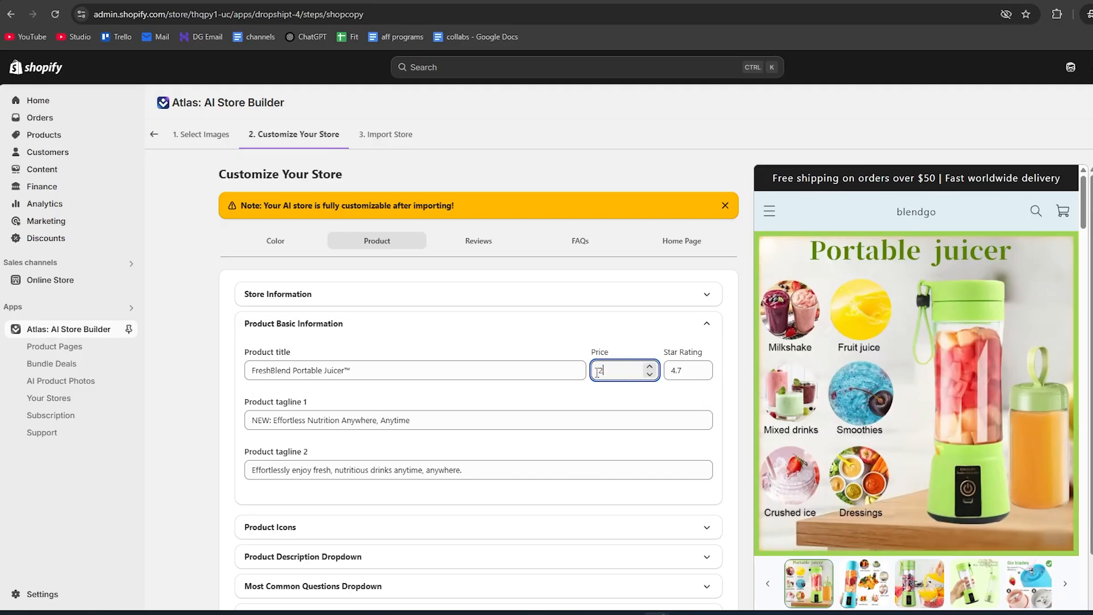
pyautogui.write('9.99')
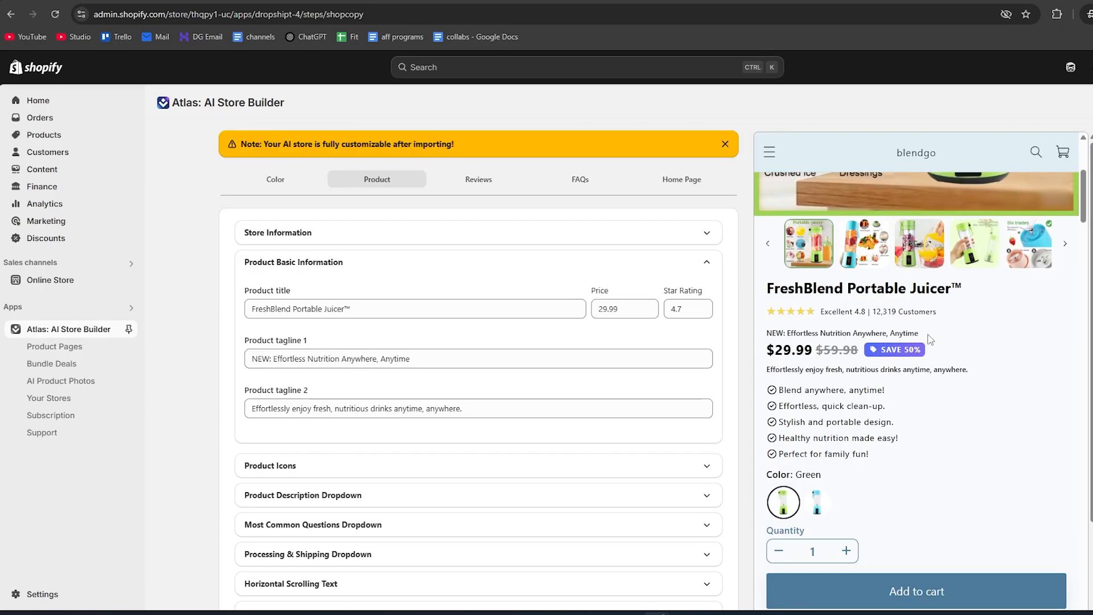
# - Examine the product tagline, icon texts, description points and remaining product sections alongside the store preview
pyautogui.moveTo(928, 338); pyautogui.dragTo(776, 341)
pyautogui.click(889, 387)
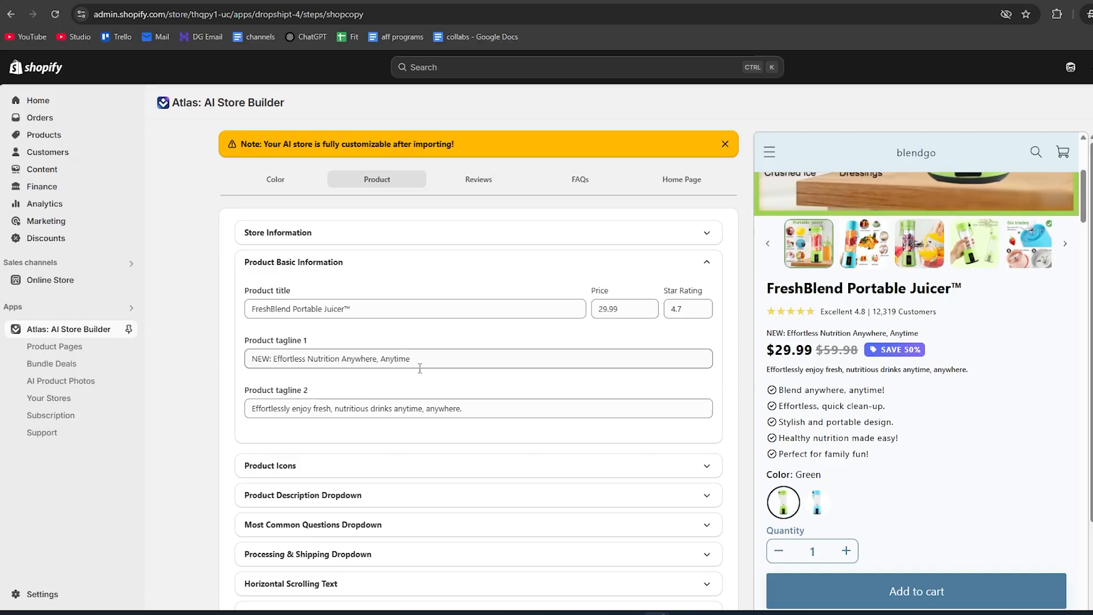
pyautogui.click(319, 262)
pyautogui.click(281, 293)
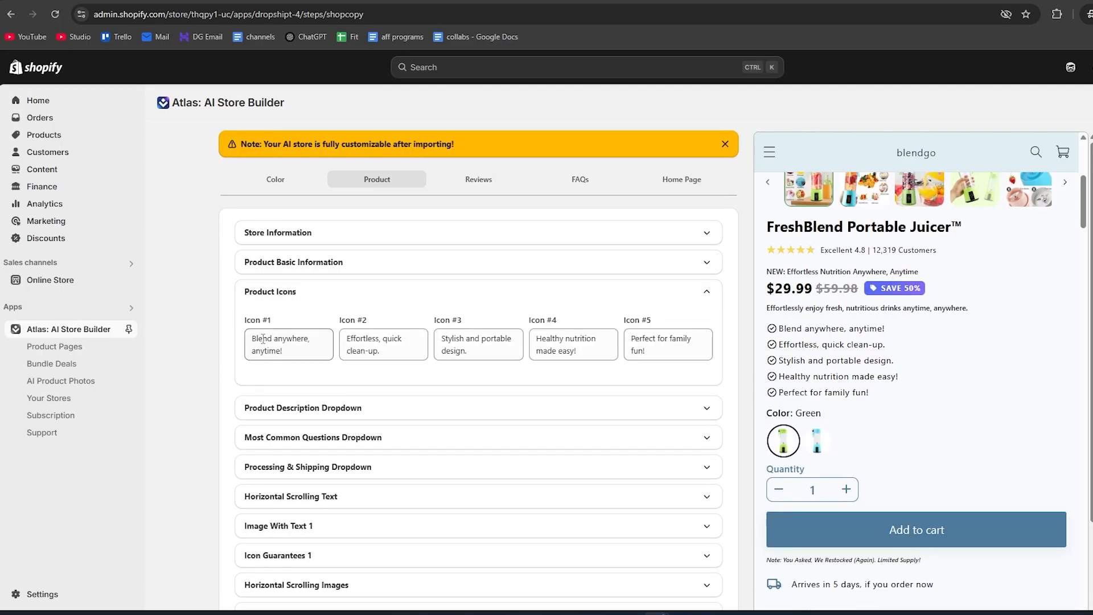
pyautogui.moveTo(874, 394); pyautogui.dragTo(771, 329)
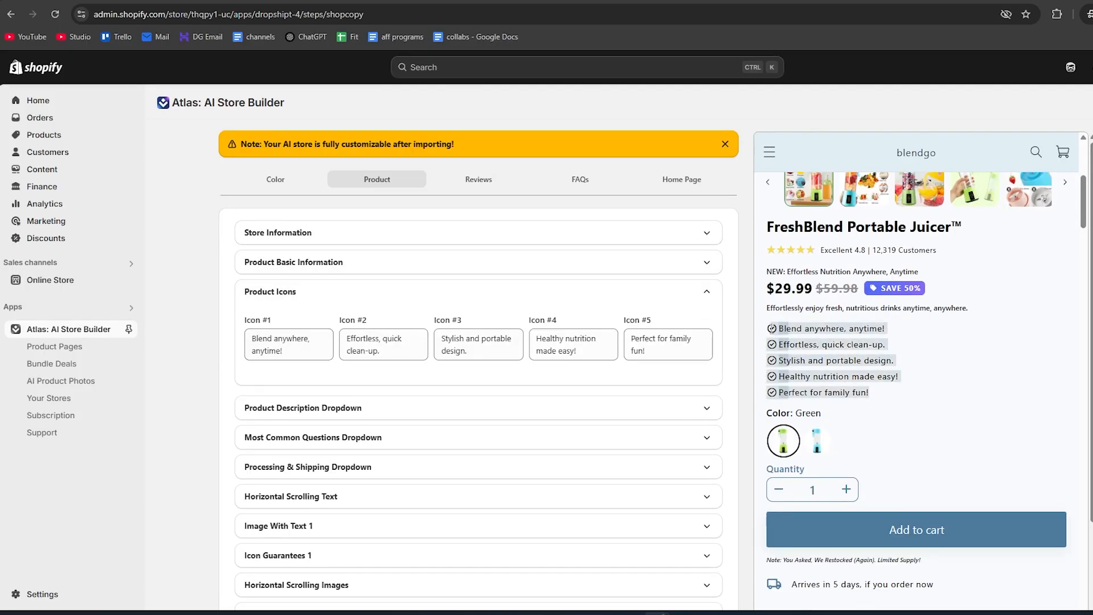
pyautogui.scroll(4, 780, 353)
pyautogui.scroll(-4, 825, 433)
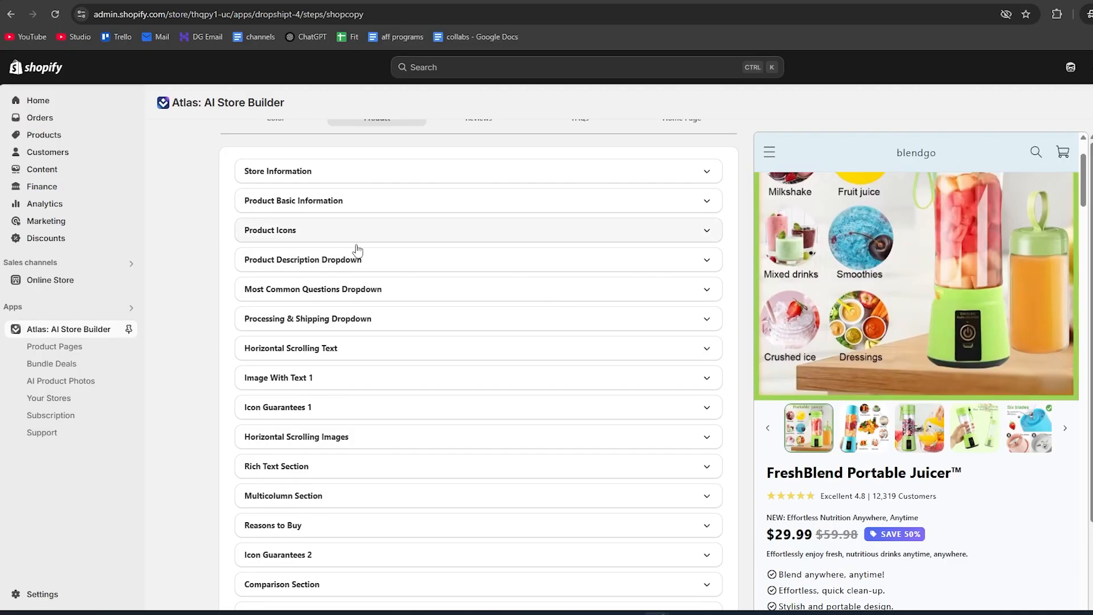
pyautogui.click(307, 263)
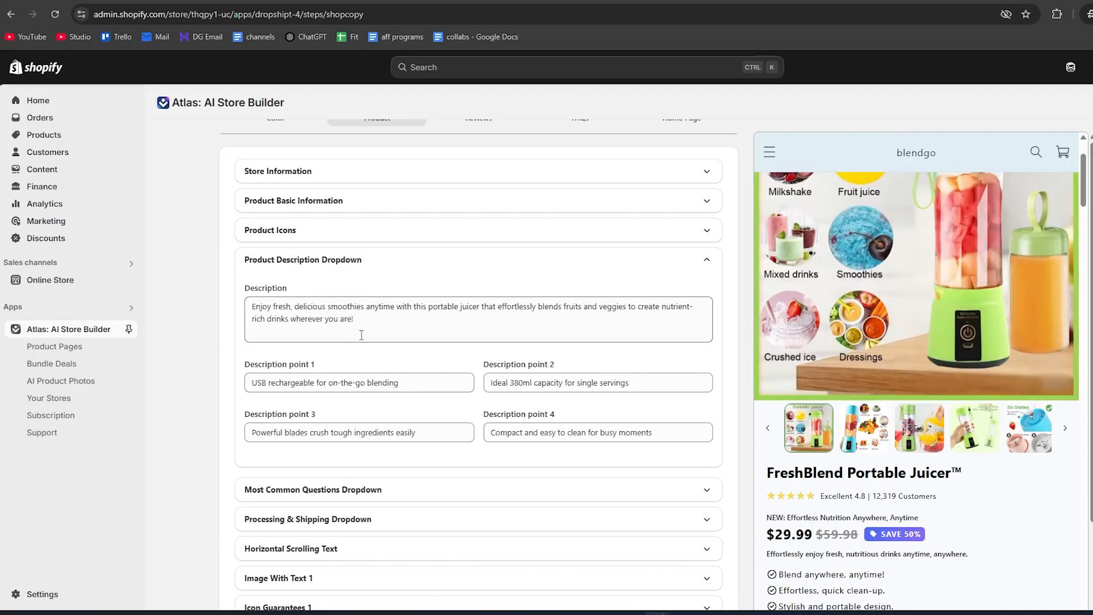
pyautogui.scroll(-10, 972, 382)
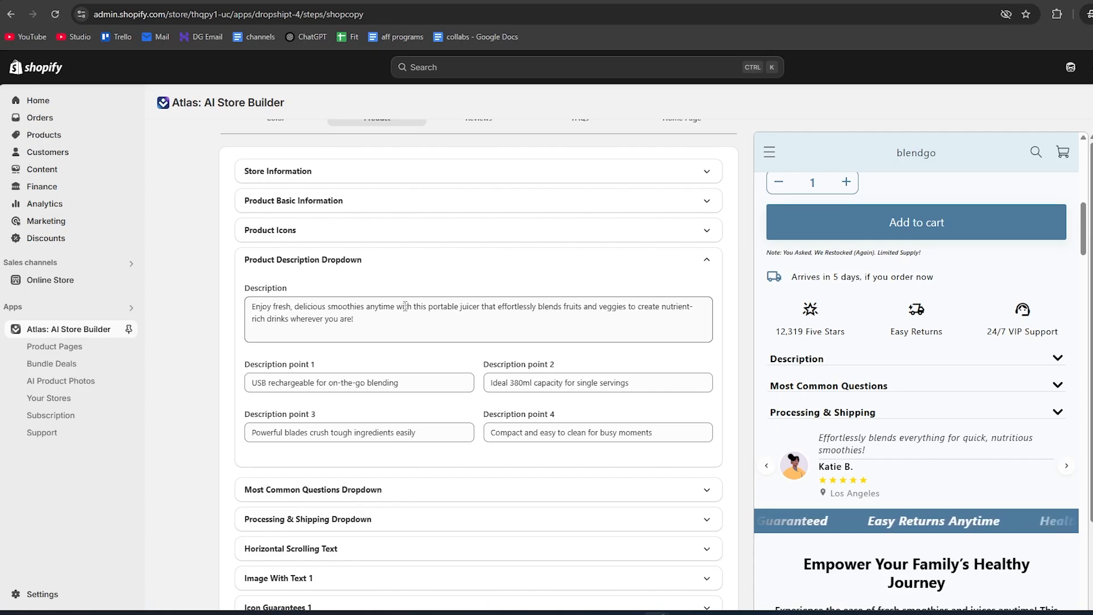
pyautogui.click(326, 259)
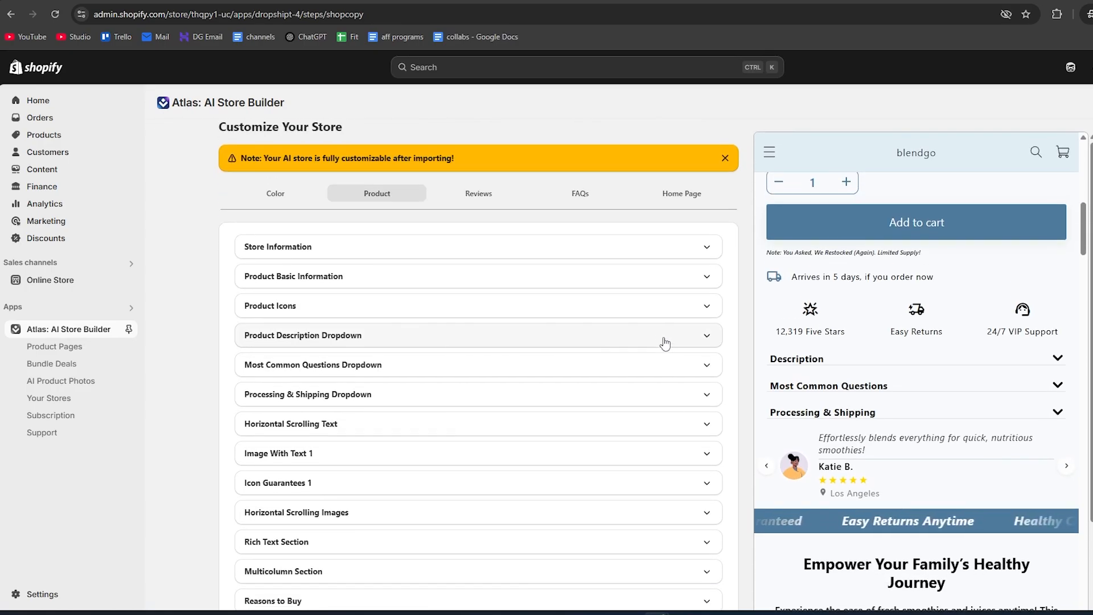
pyautogui.scroll(-3, 463, 370)
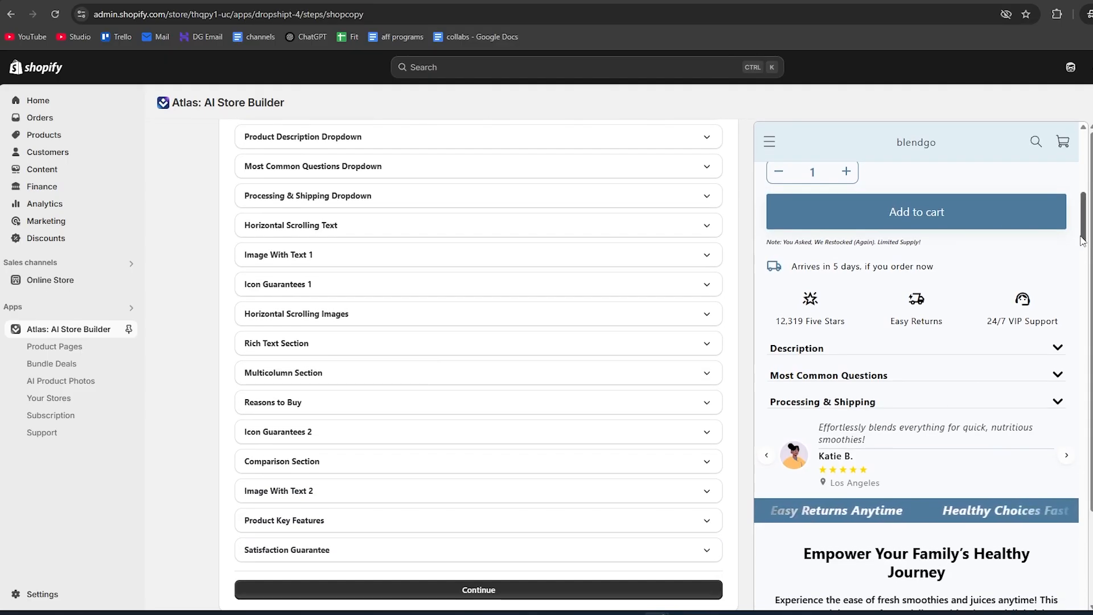
pyautogui.moveTo(1084, 245); pyautogui.dragTo(1088, 405)
pyautogui.scroll(5, 313, 289)
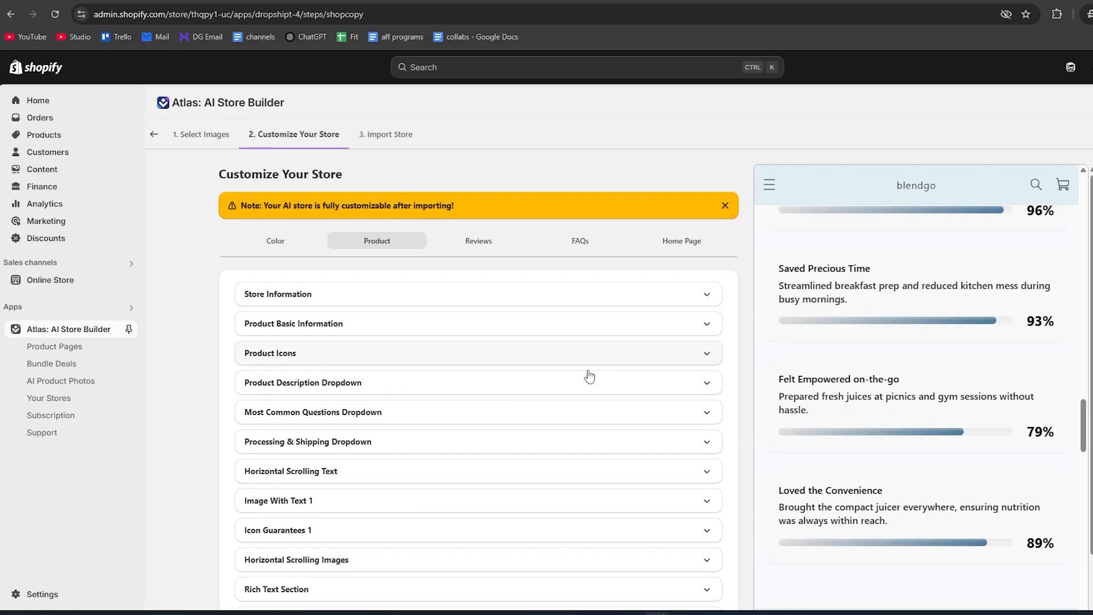
# - Review the generated short product reviews and the full product reviews with their main phrases and subphrases
pyautogui.click(471, 244)
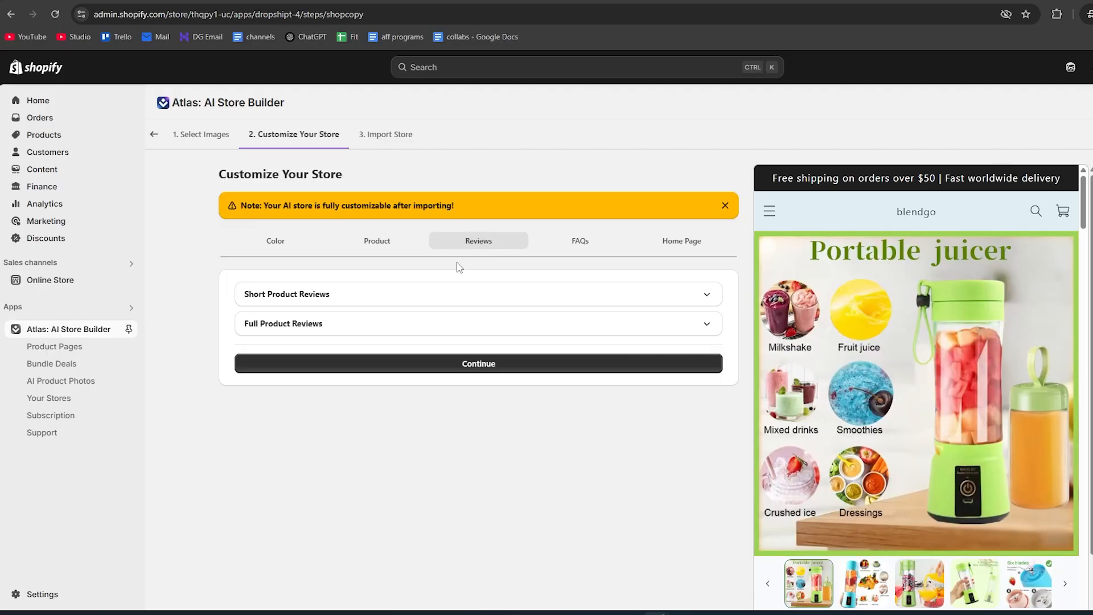
pyautogui.click(351, 292)
pyautogui.scroll(-1, 409, 266)
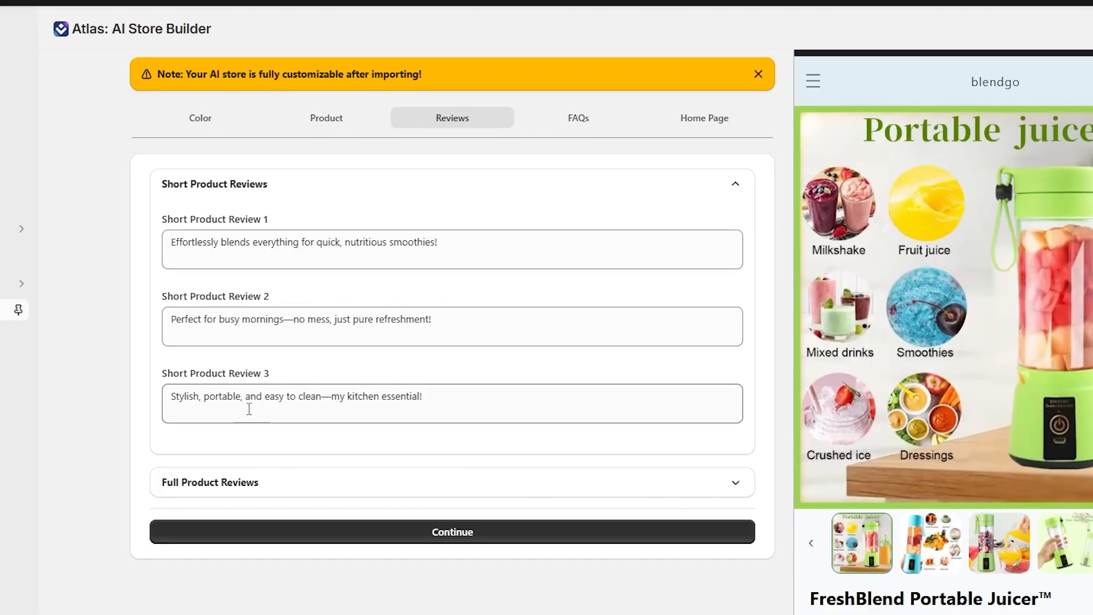
pyautogui.click(234, 478)
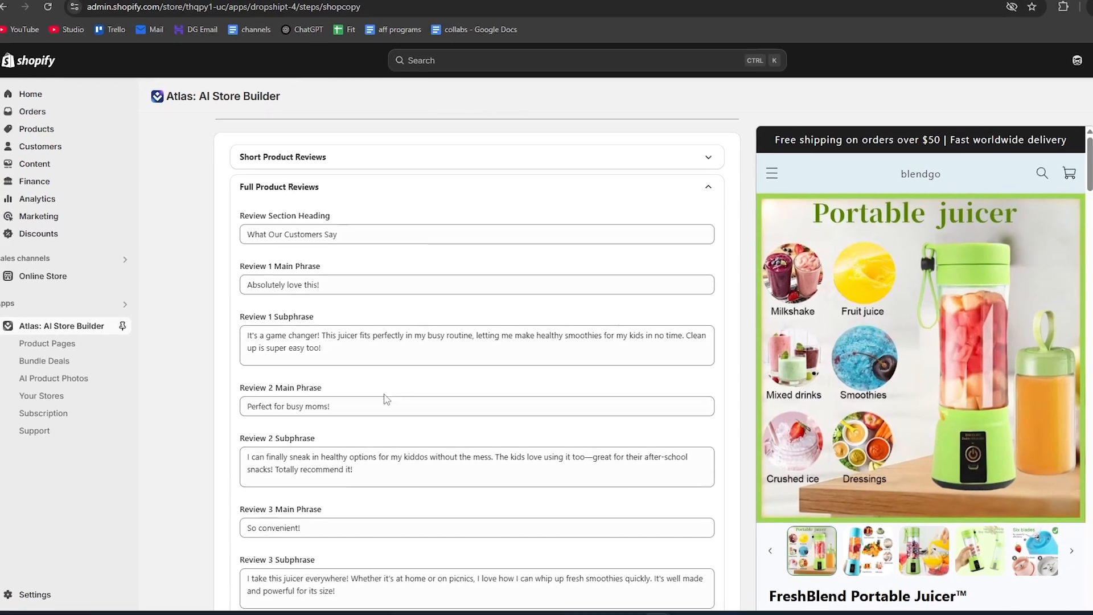
pyautogui.scroll(-1, 338, 404)
pyautogui.scroll(-1, 399, 277)
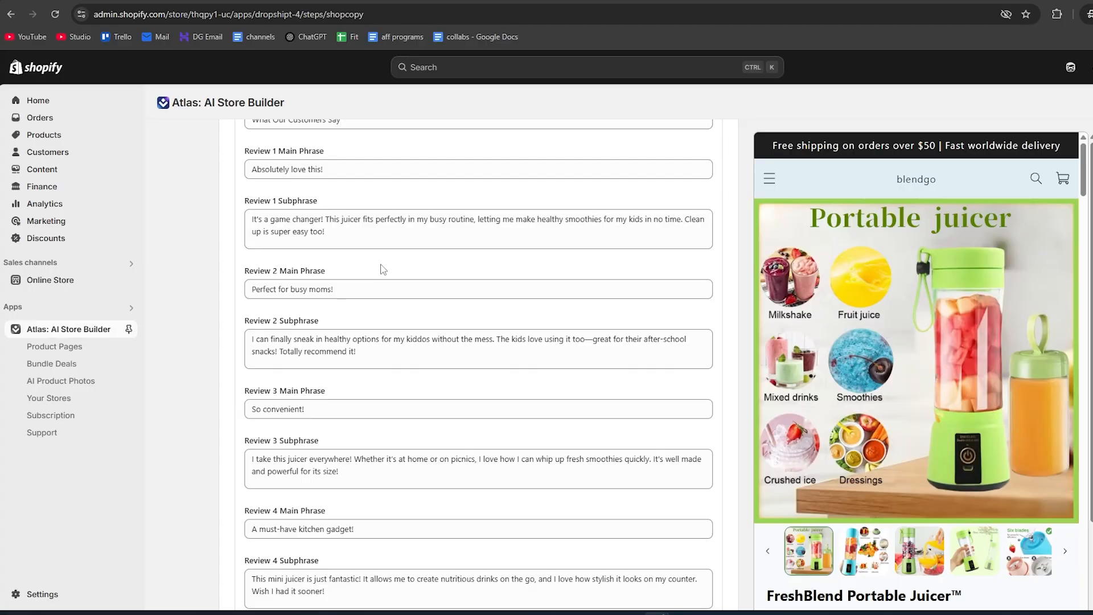
pyautogui.scroll(5, 583, 254)
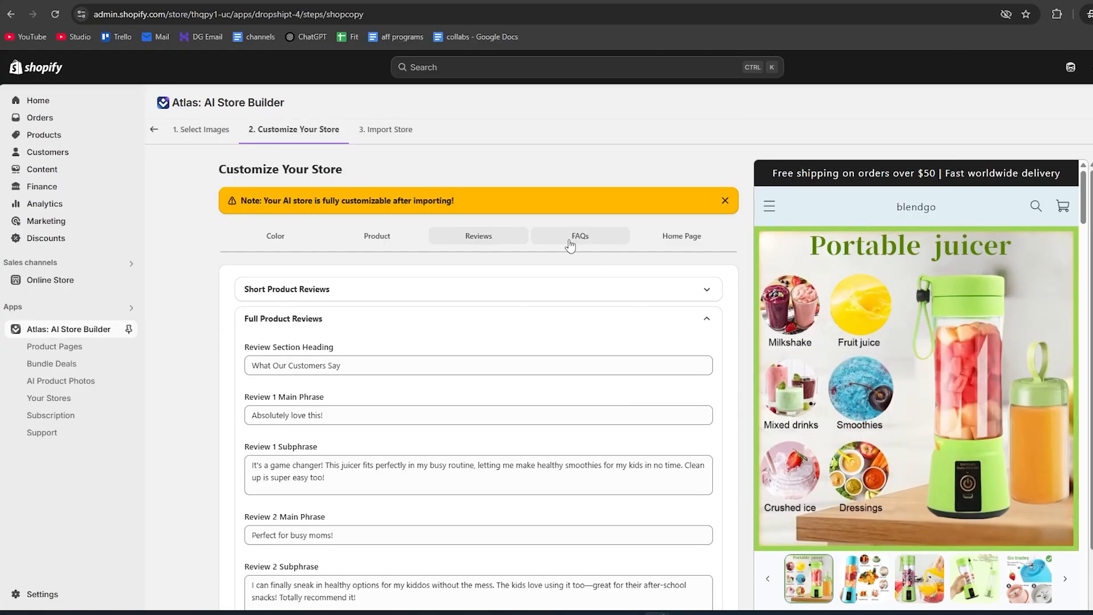
# - Read through the generated frequently asked questions and their answers, from the section heading to question 5
pyautogui.click(570, 243)
pyautogui.click(330, 289)
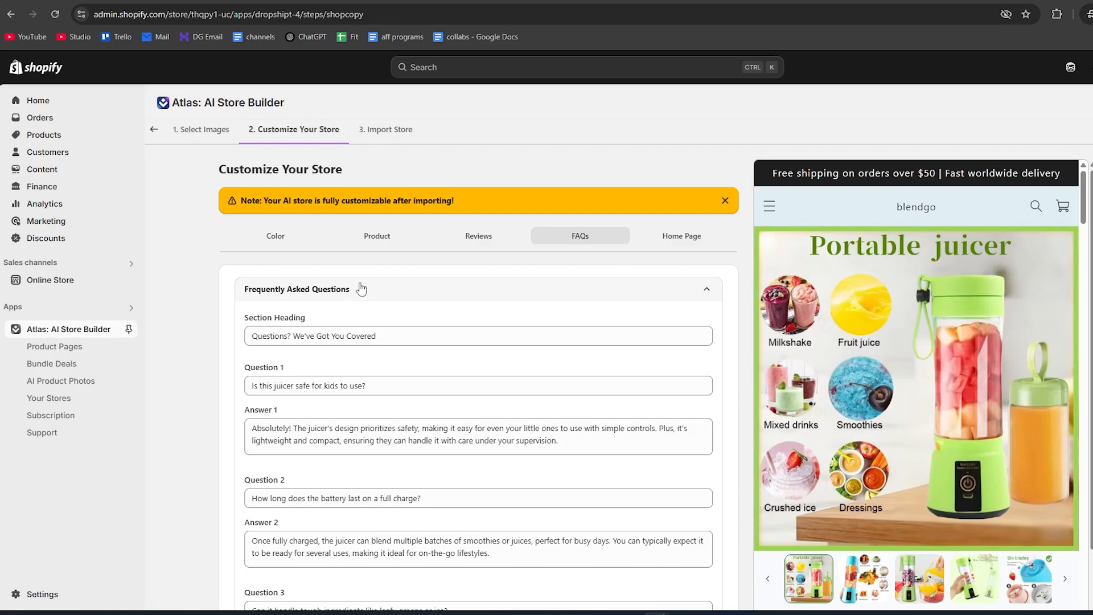
pyautogui.scroll(-1, 416, 376)
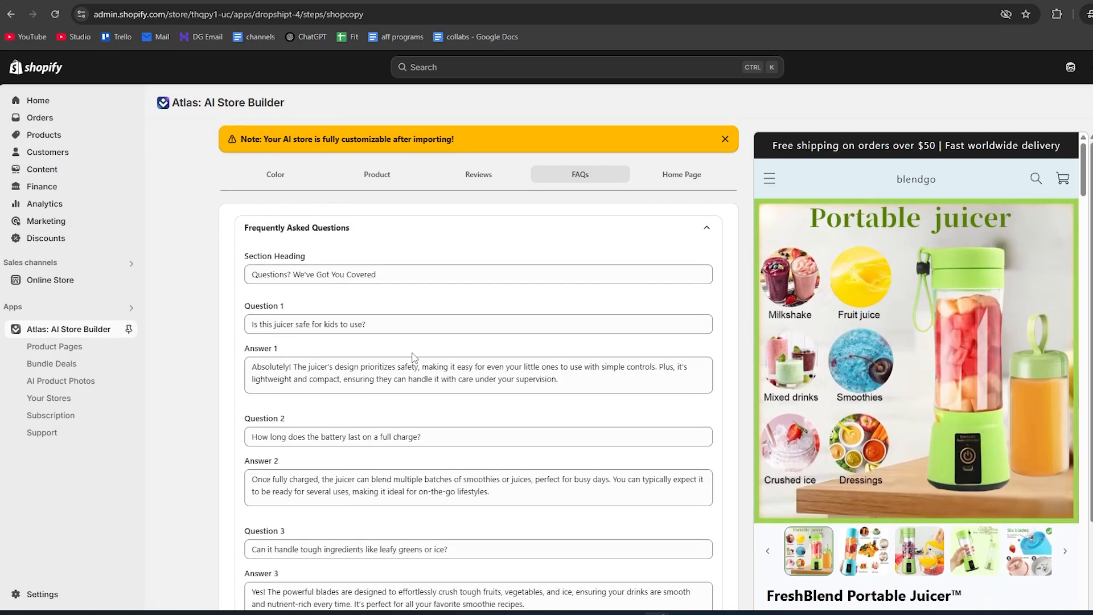
pyautogui.scroll(-2, 374, 279)
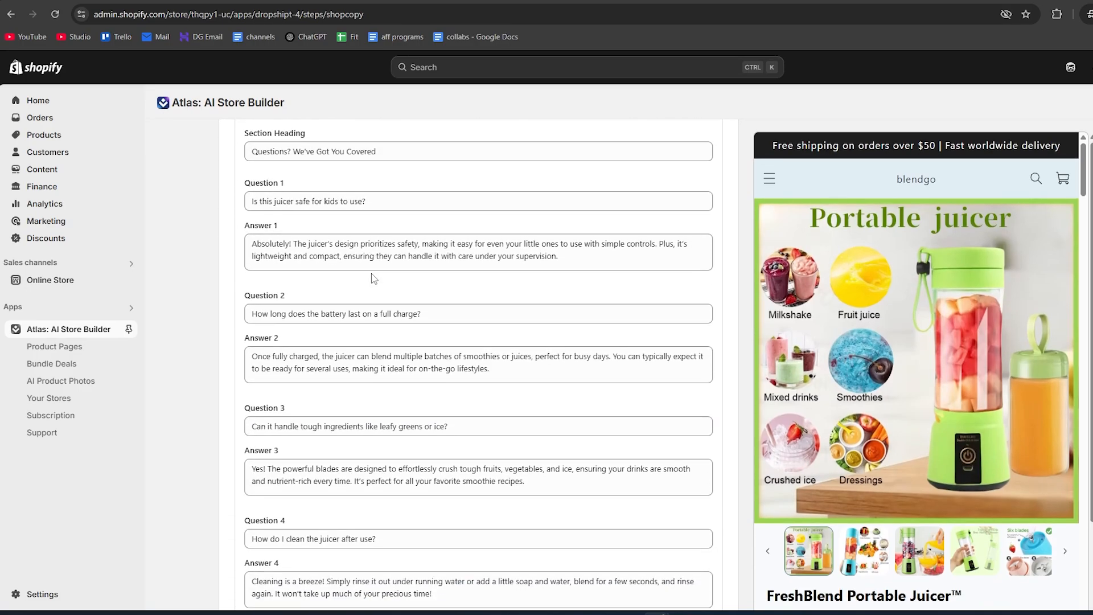
pyautogui.scroll(-1, 374, 278)
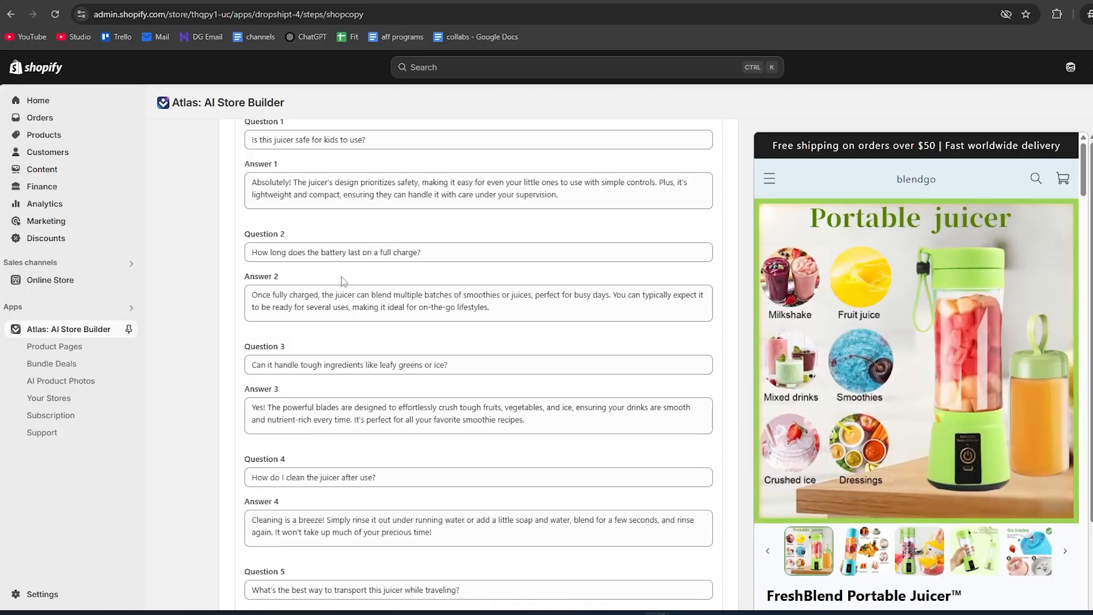
pyautogui.scroll(-3, 340, 258)
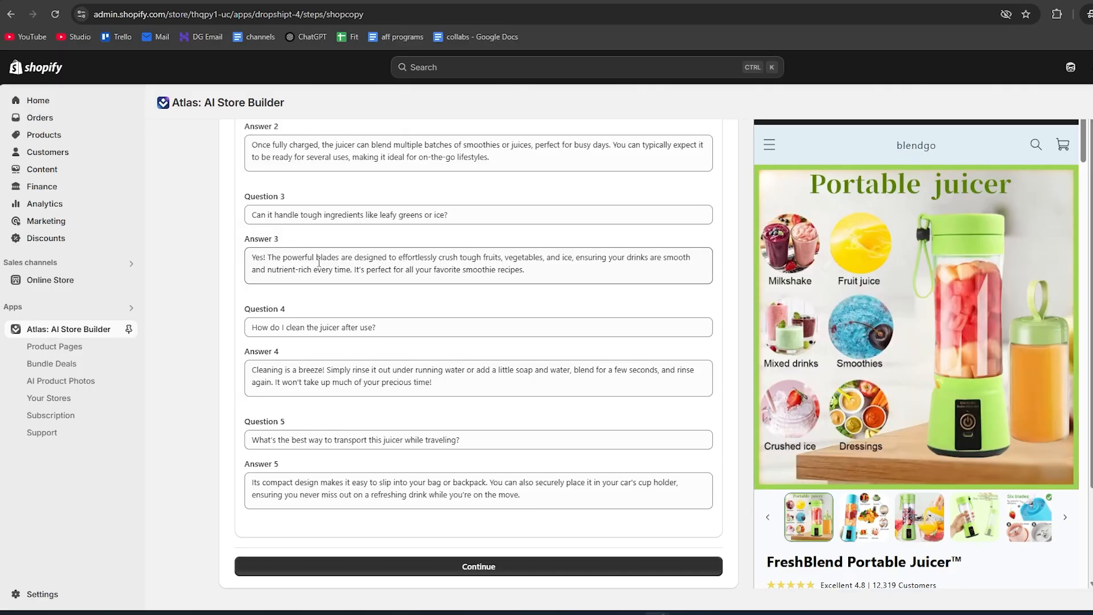
pyautogui.scroll(7, 654, 280)
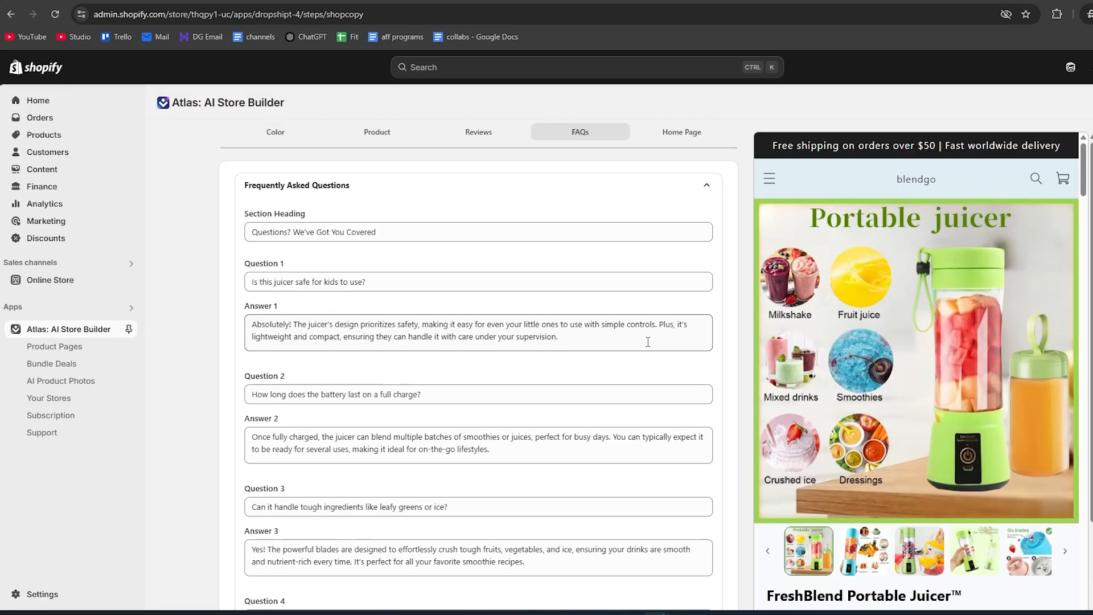
# - Look over the home page customization sections and the product details in the store preview
pyautogui.click(677, 245)
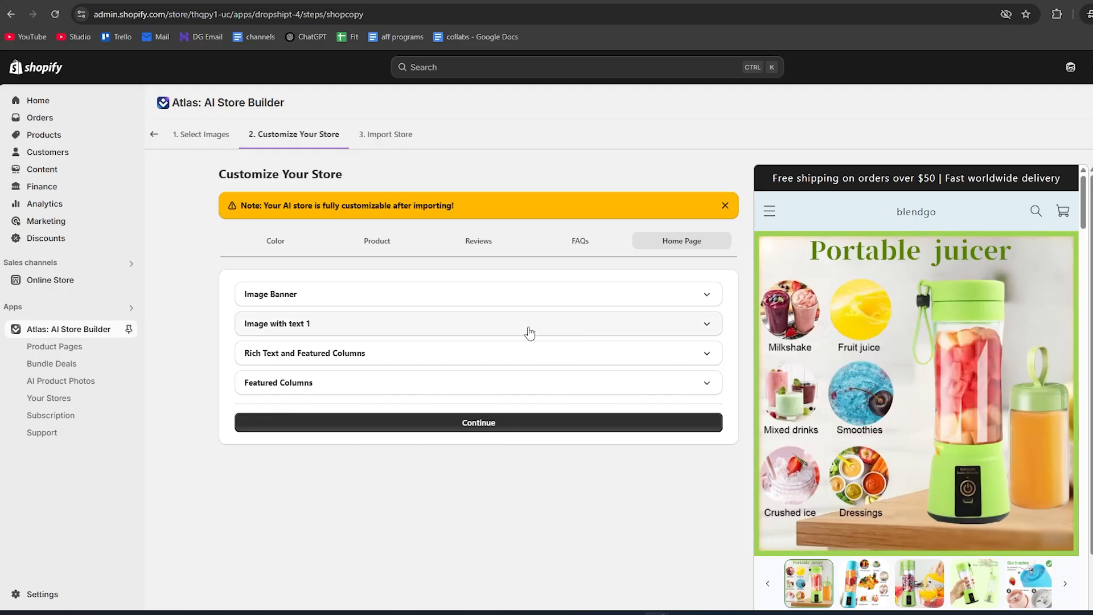
pyautogui.scroll(-2, 484, 308)
pyautogui.scroll(1, 475, 280)
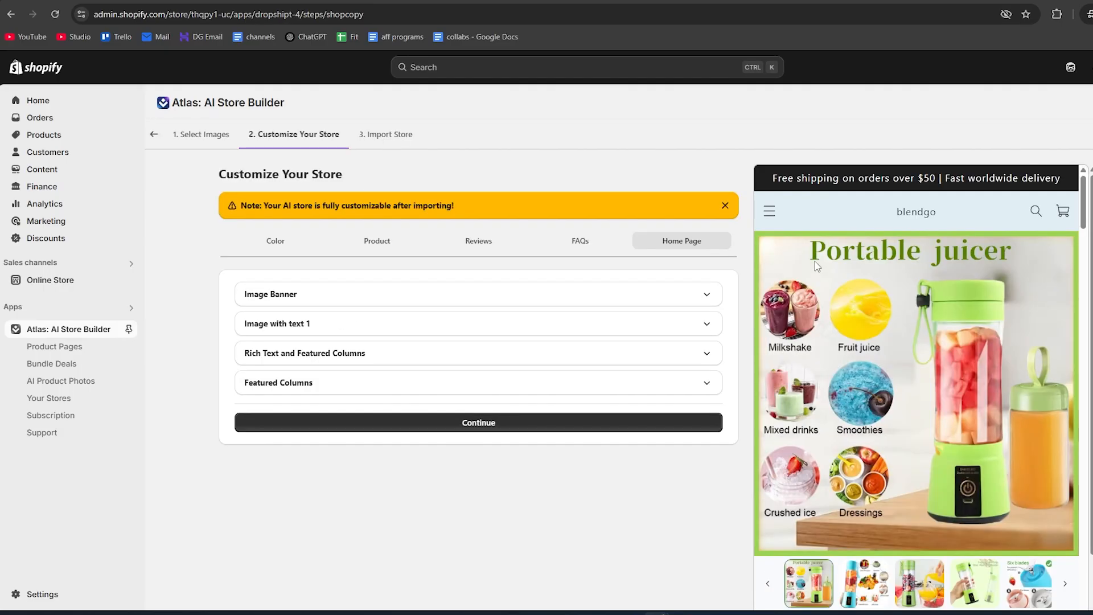
pyautogui.scroll(-1, 819, 266)
pyautogui.scroll(-6, 820, 266)
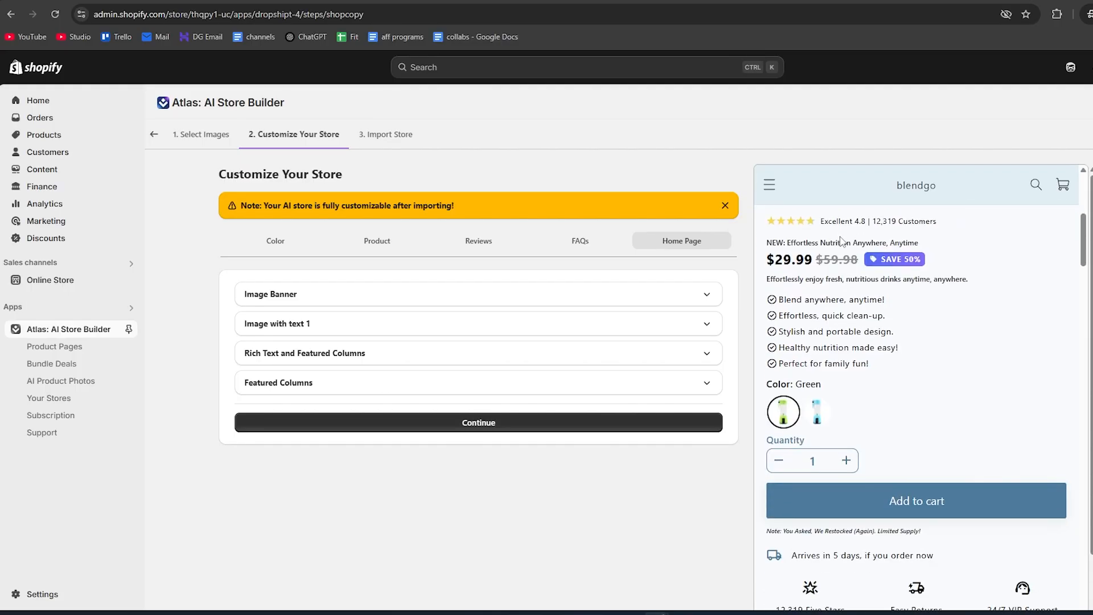
pyautogui.scroll(-1, 841, 238)
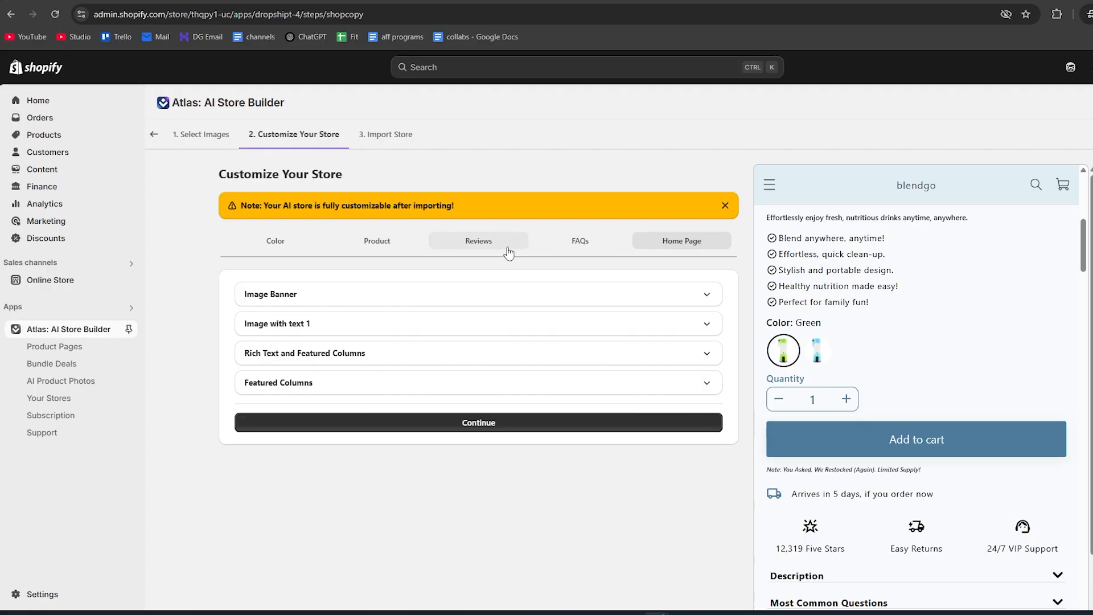
# - Look over the product preview, finish the store customization and proceed to the subscription plans
pyautogui.scroll(-3, 1087, 267)
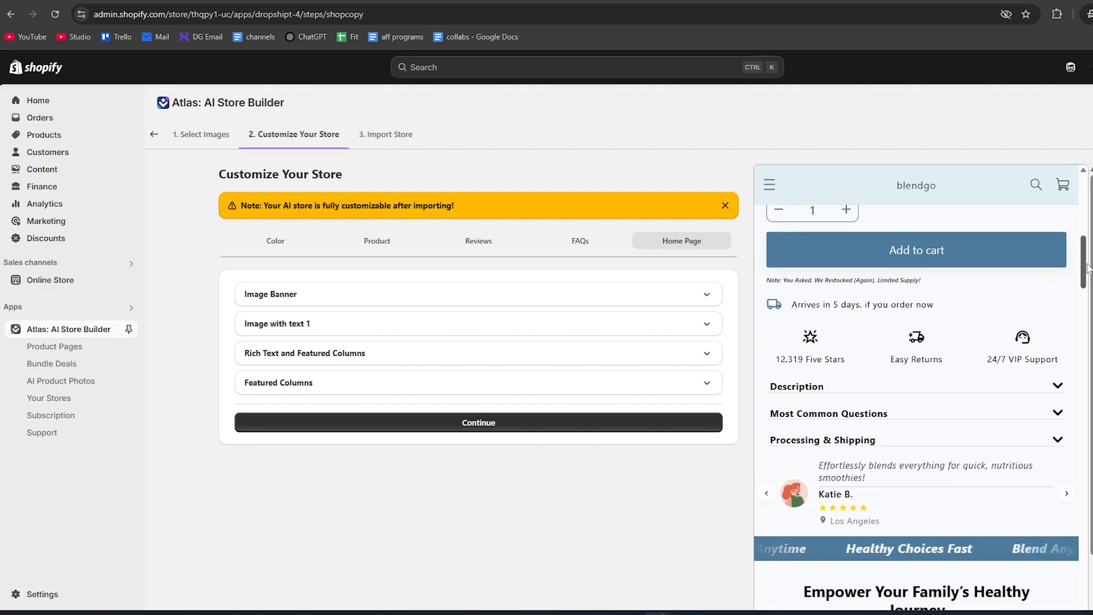
pyautogui.scroll(-3, 1057, 280)
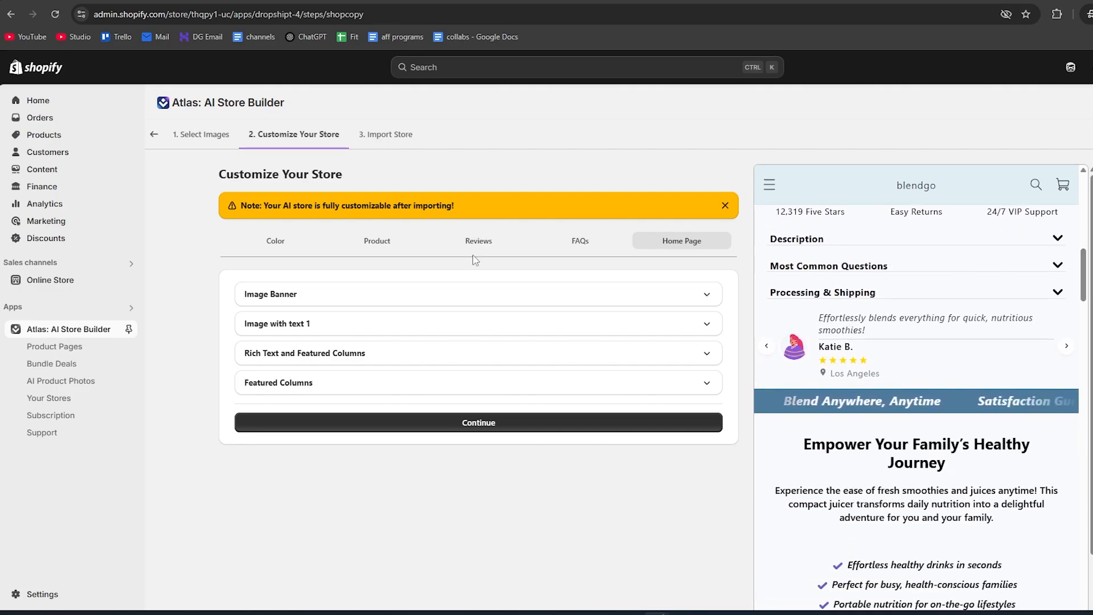
pyautogui.click(471, 423)
# - Start the 3 day free trial of the monthly Pro Plan and approve the subscription
pyautogui.scroll(-1, 481, 449)
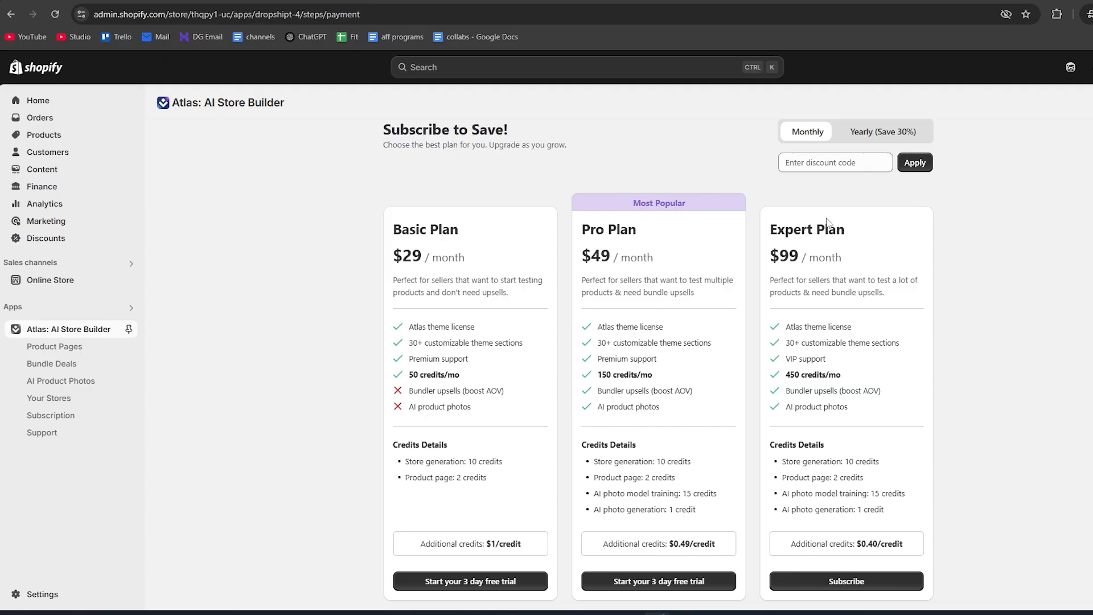
pyautogui.scroll(-1, 835, 223)
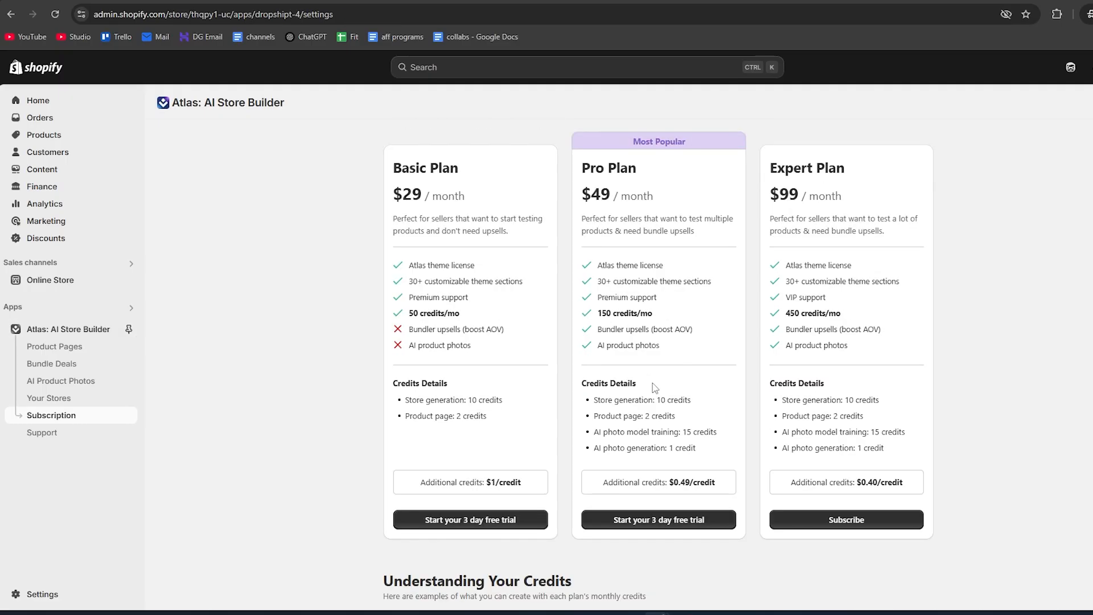
pyautogui.click(666, 520)
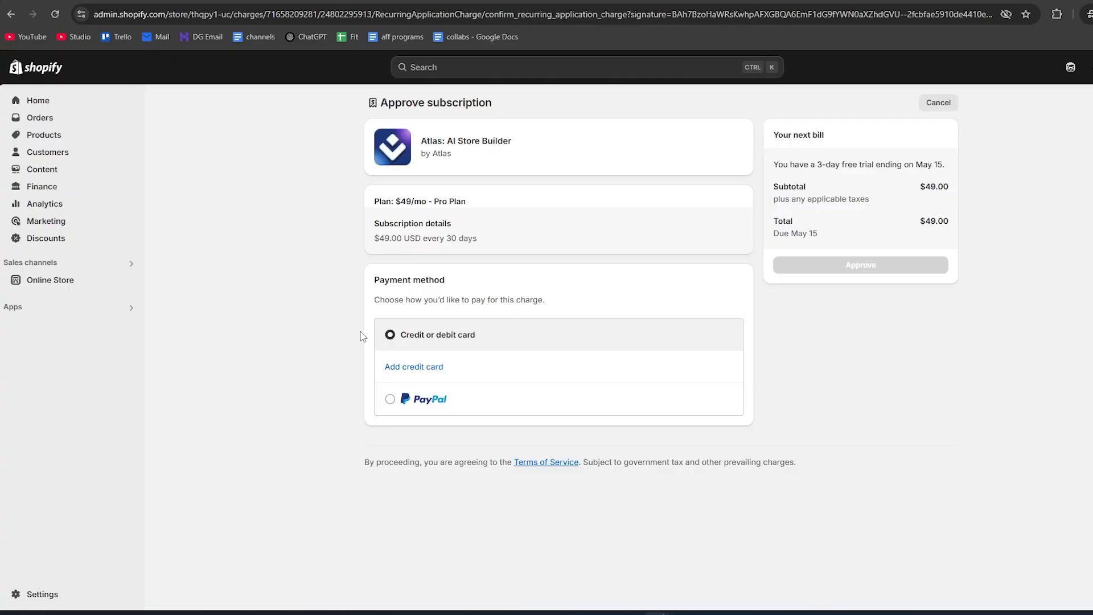
pyautogui.click(774, 239)
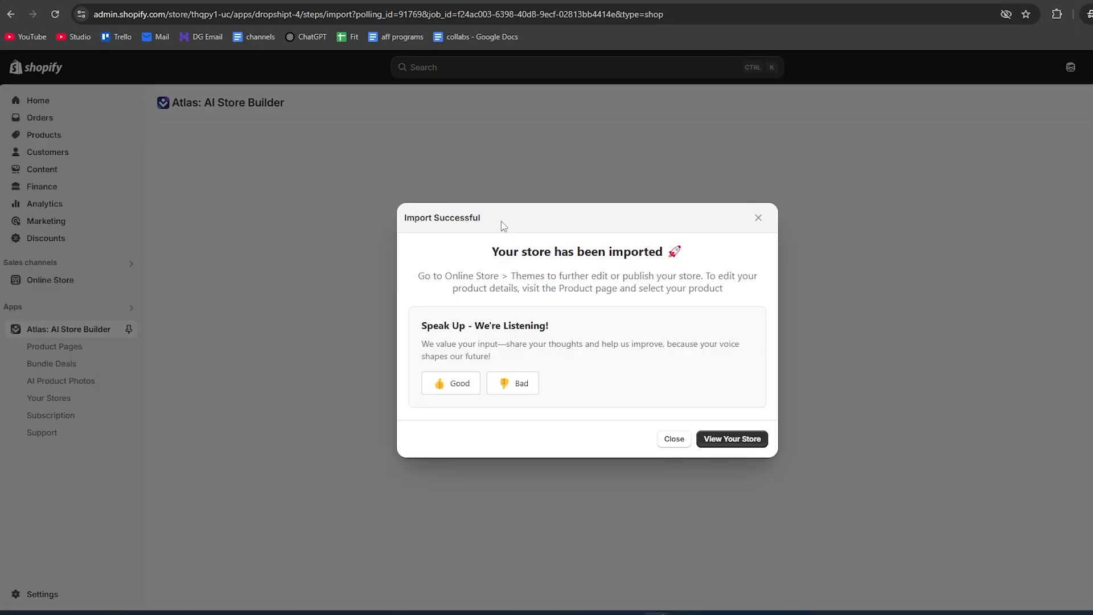
# - Go to the imported store's themes and publish Atlas Theme in place of Dawn
pyautogui.click(732, 439)
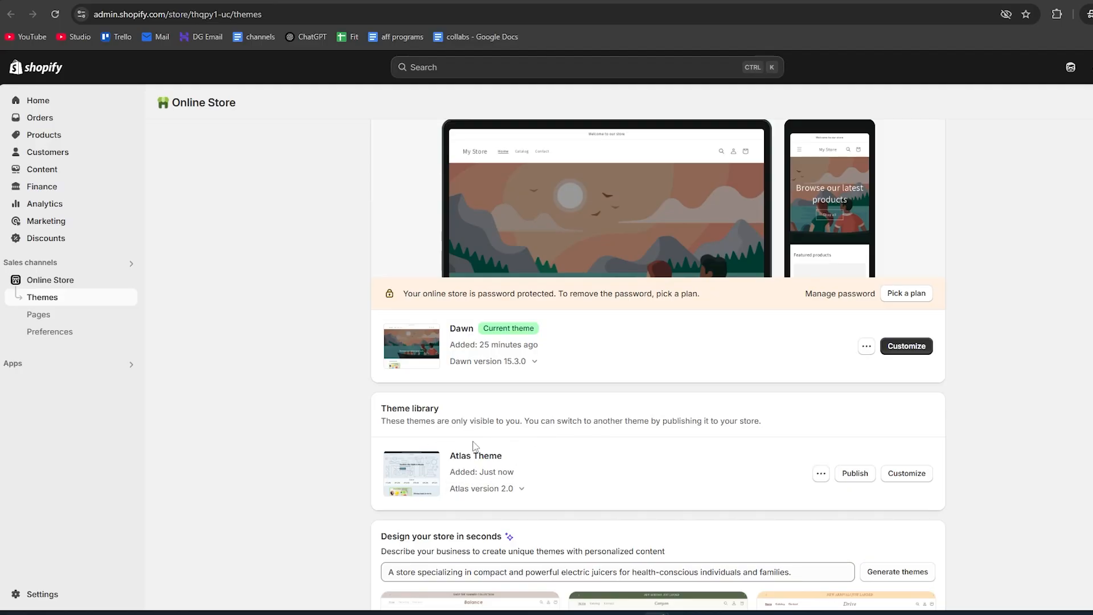
pyautogui.click(850, 478)
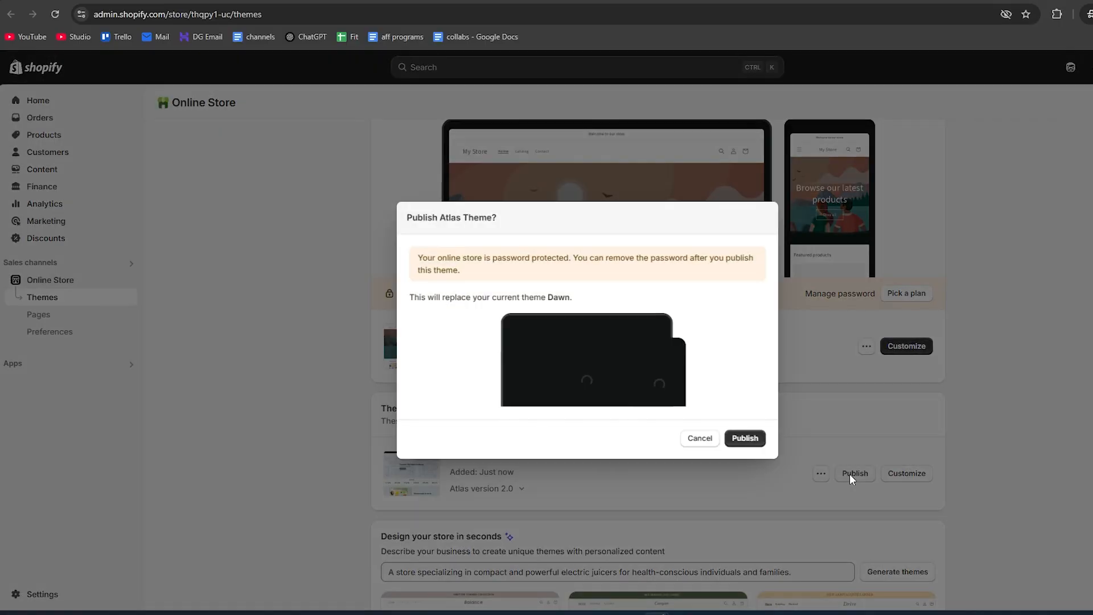
pyautogui.click(746, 439)
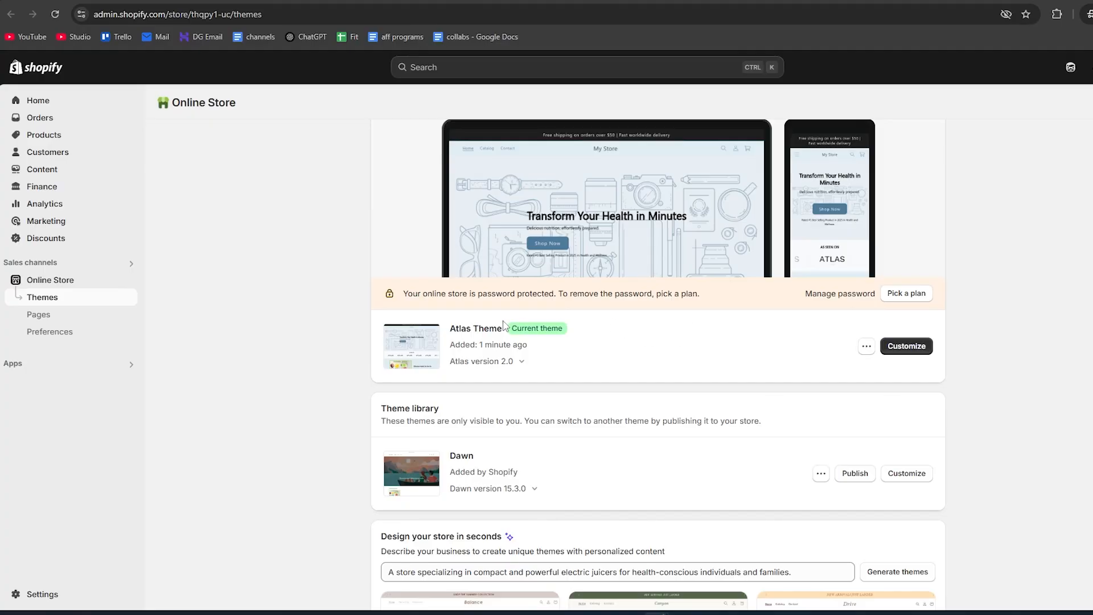
# - Open Atlas Theme for customization and allow cookies on the storefront, in the theme editor and in the browser
pyautogui.click(911, 346)
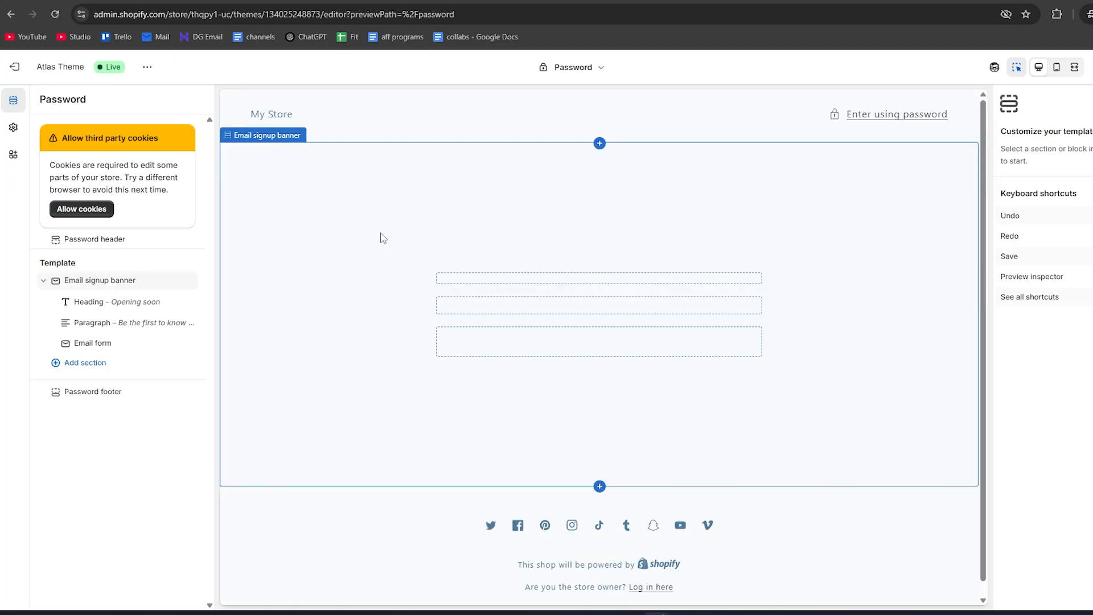
pyautogui.scroll(-1, 569, 398)
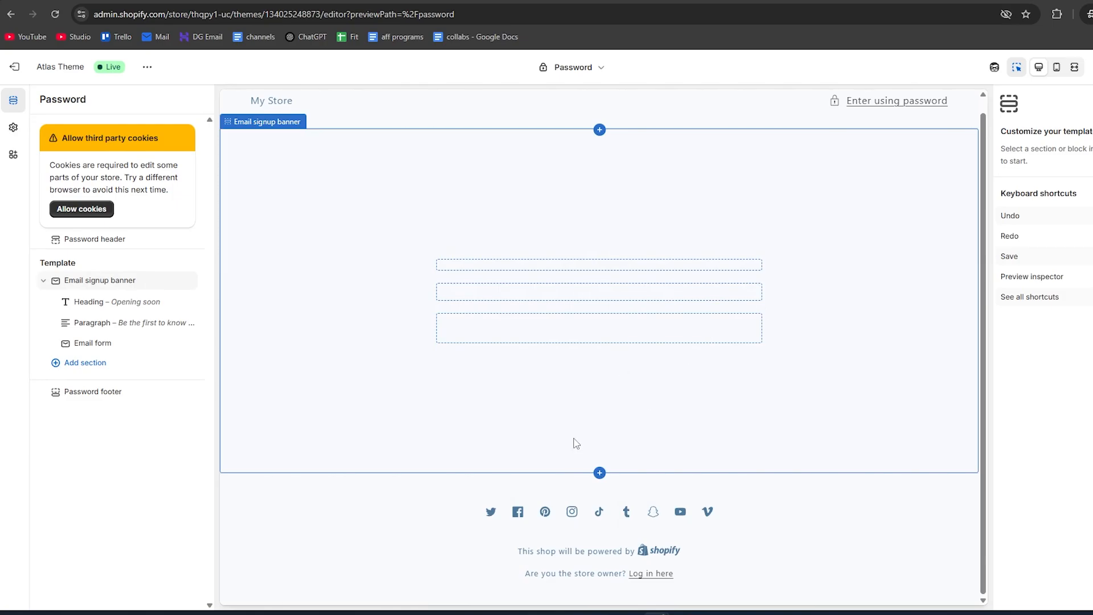
pyautogui.click(81, 209)
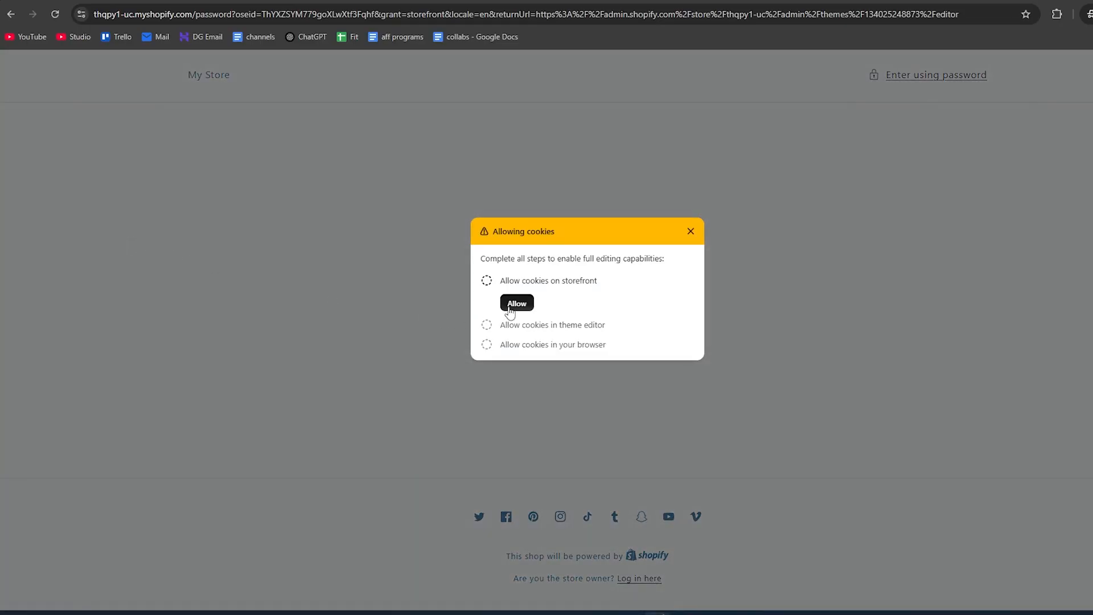
pyautogui.click(510, 308)
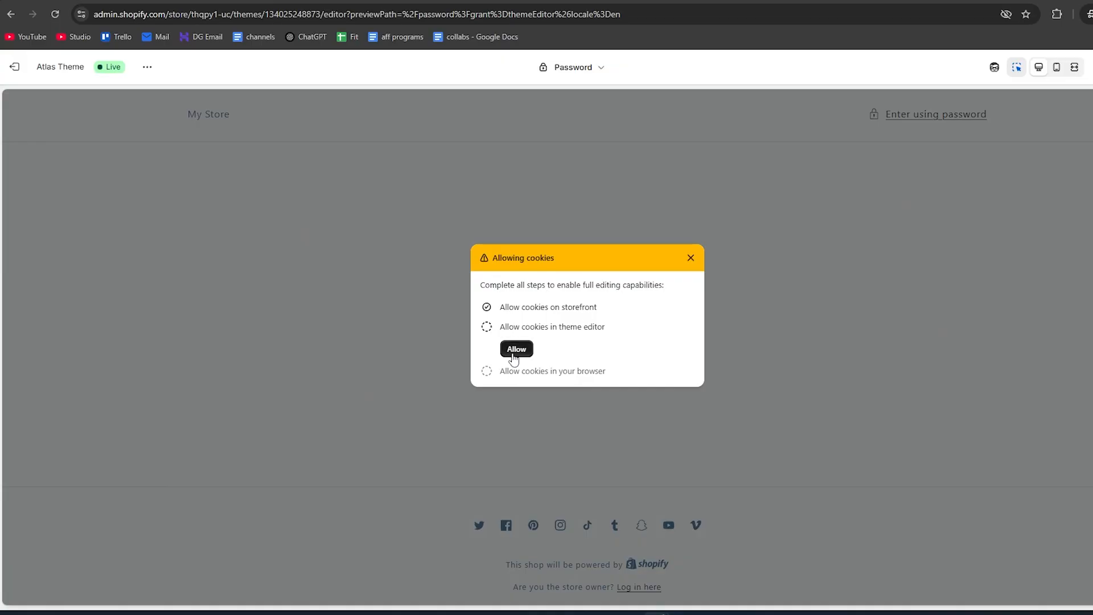
pyautogui.click(514, 356)
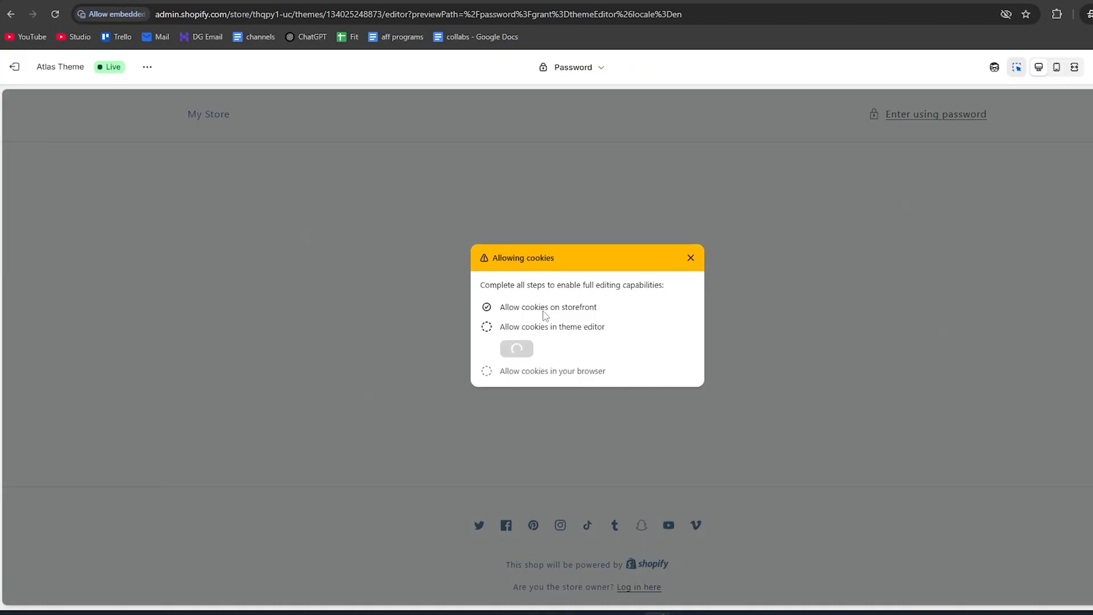
pyautogui.click(270, 140)
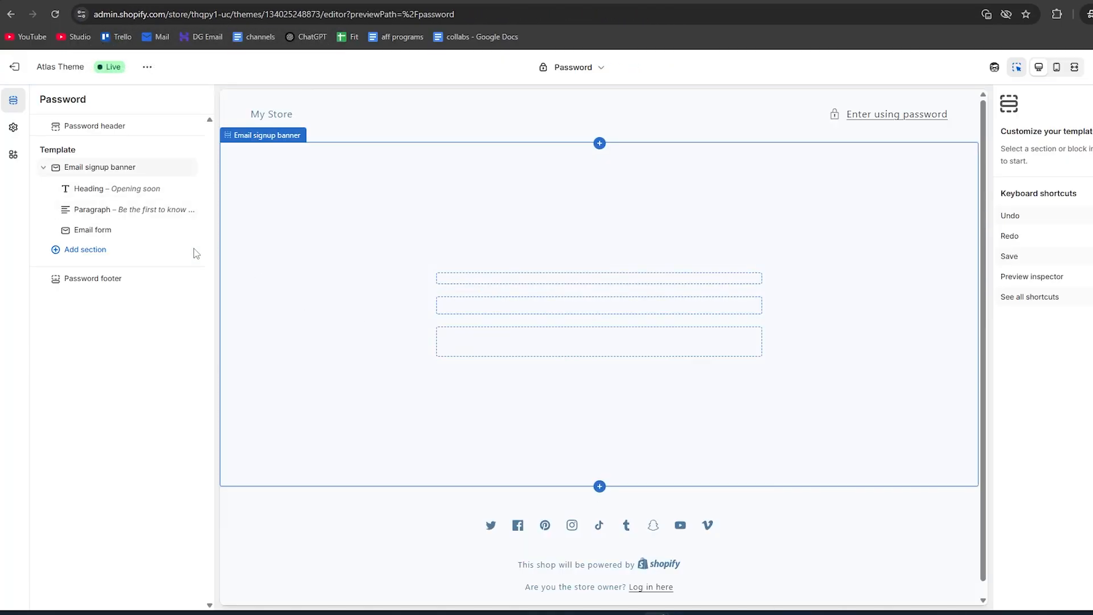
# - Show the theme's app embeds, switch the editor to the Home page template and look through its content
pyautogui.click(14, 156)
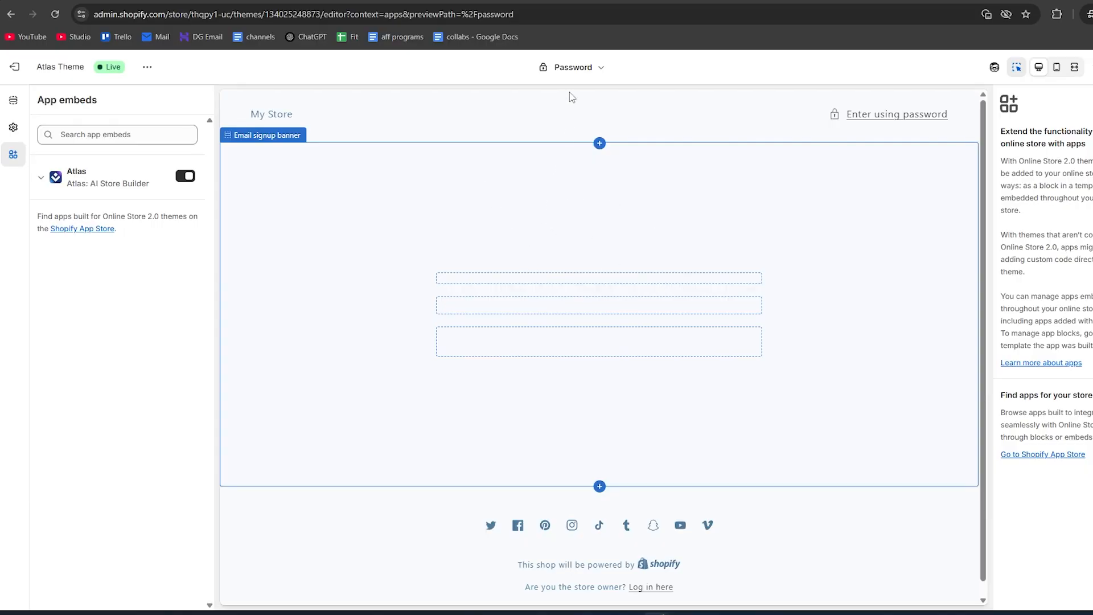
pyautogui.click(573, 74)
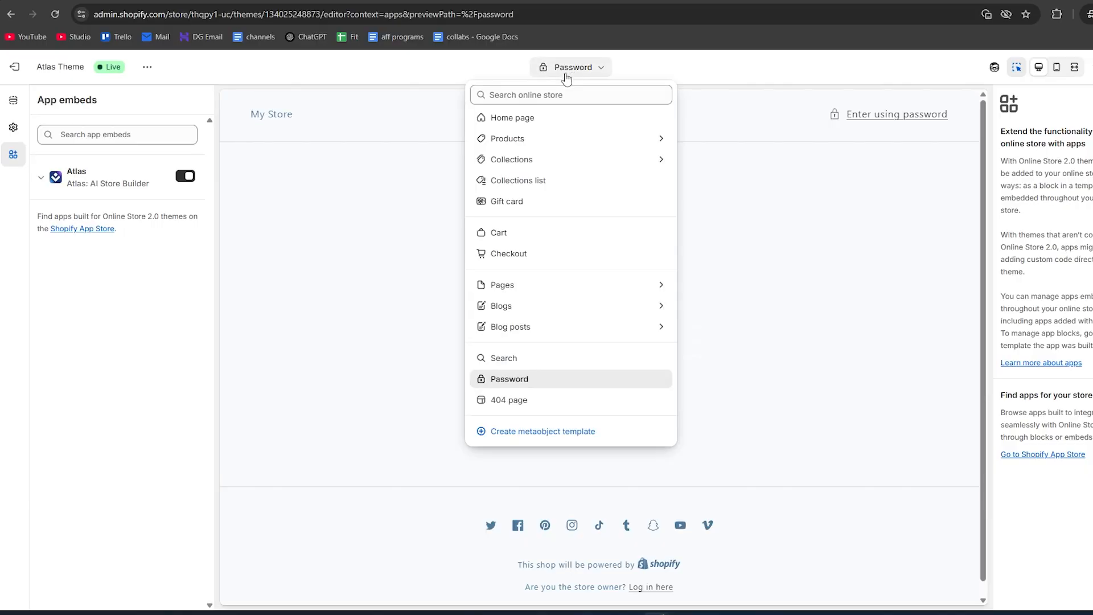
pyautogui.click(518, 118)
pyautogui.scroll(-8, 458, 307)
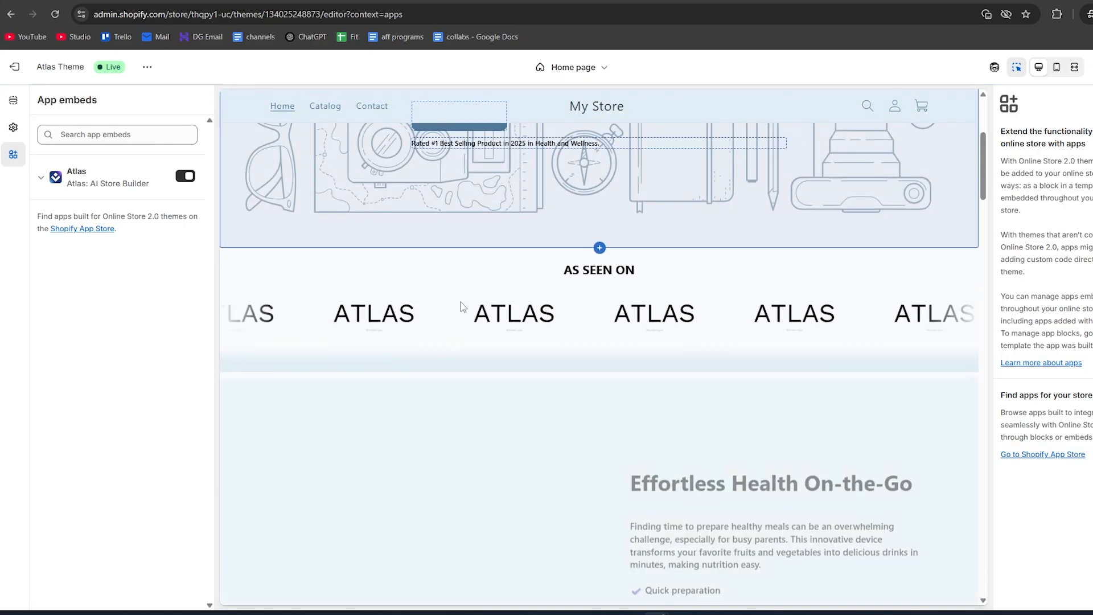
pyautogui.scroll(8, 459, 431)
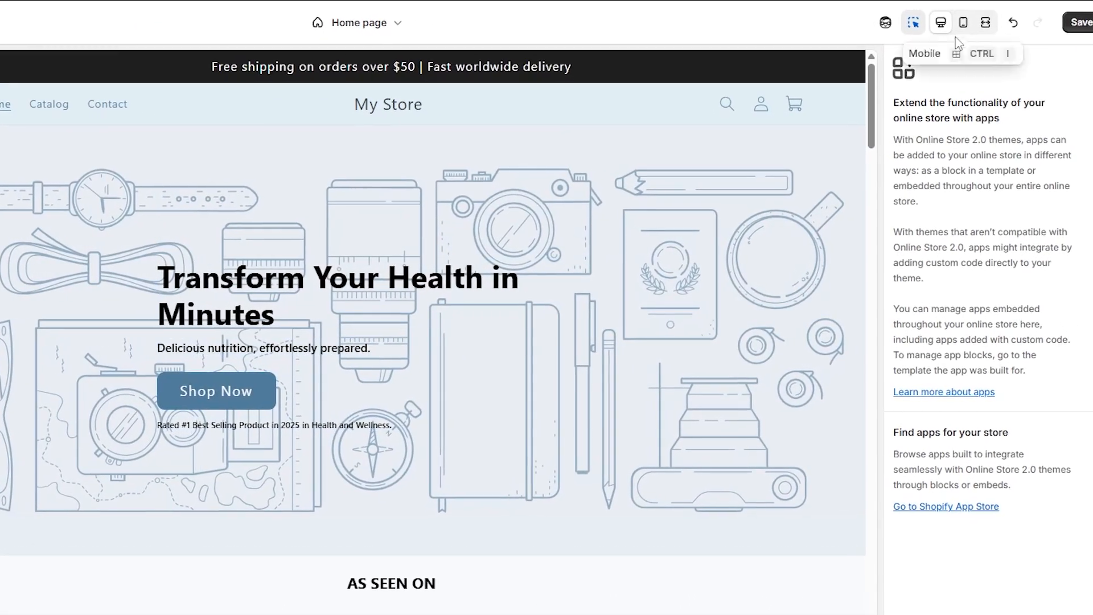
# - Set the home page preview to mobile view and look through its sections
pyautogui.click(963, 26)
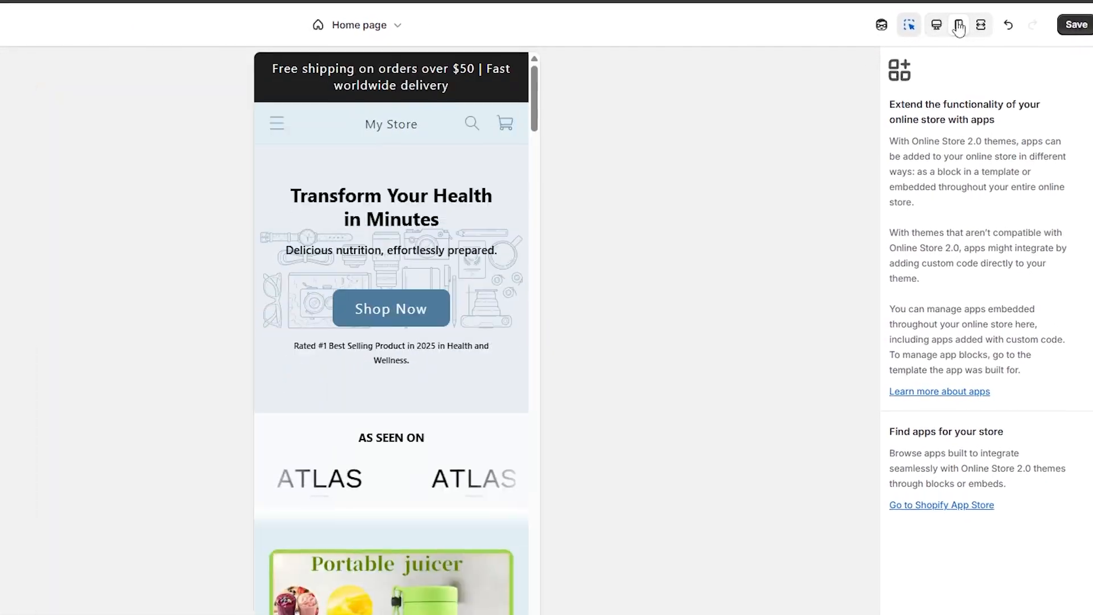
pyautogui.scroll(-10, 484, 256)
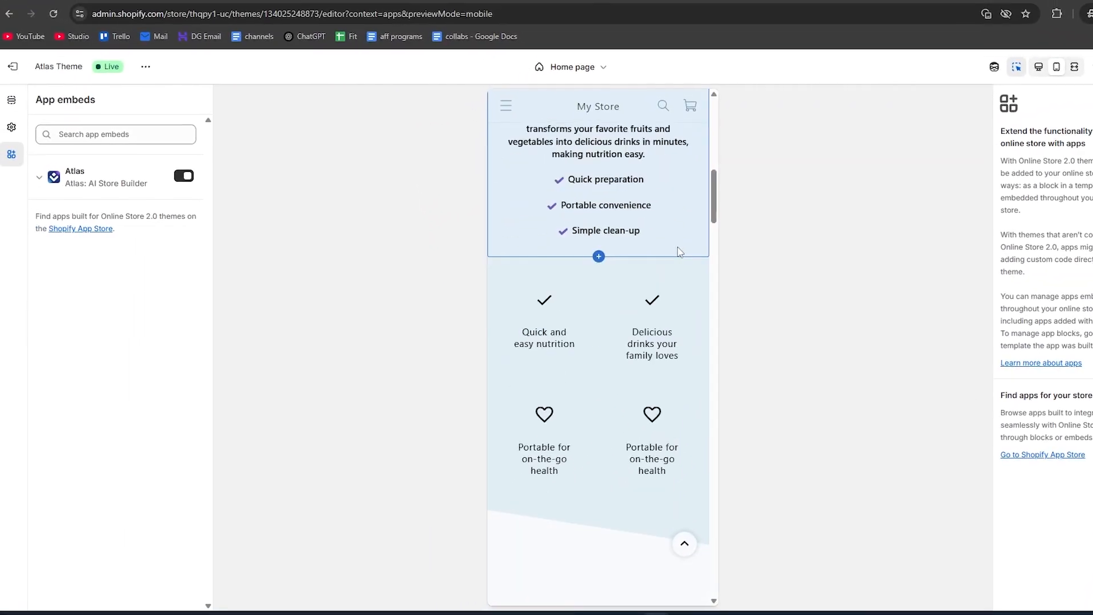
pyautogui.scroll(10, 679, 251)
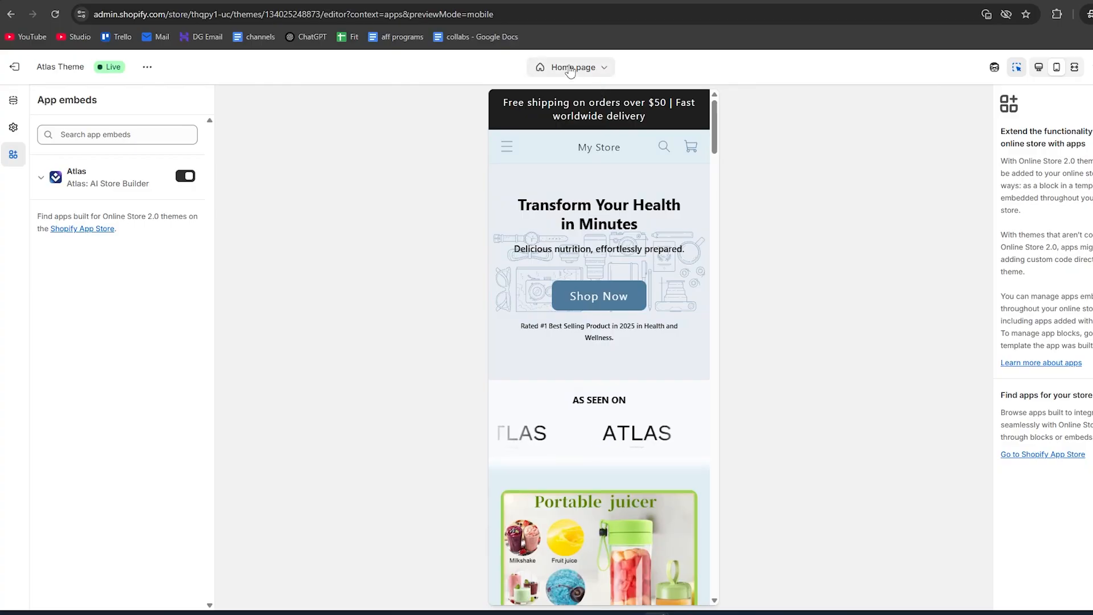
# - Switch the editor to the Default product template and look through the portable juicer's mobile product page
pyautogui.click(589, 75)
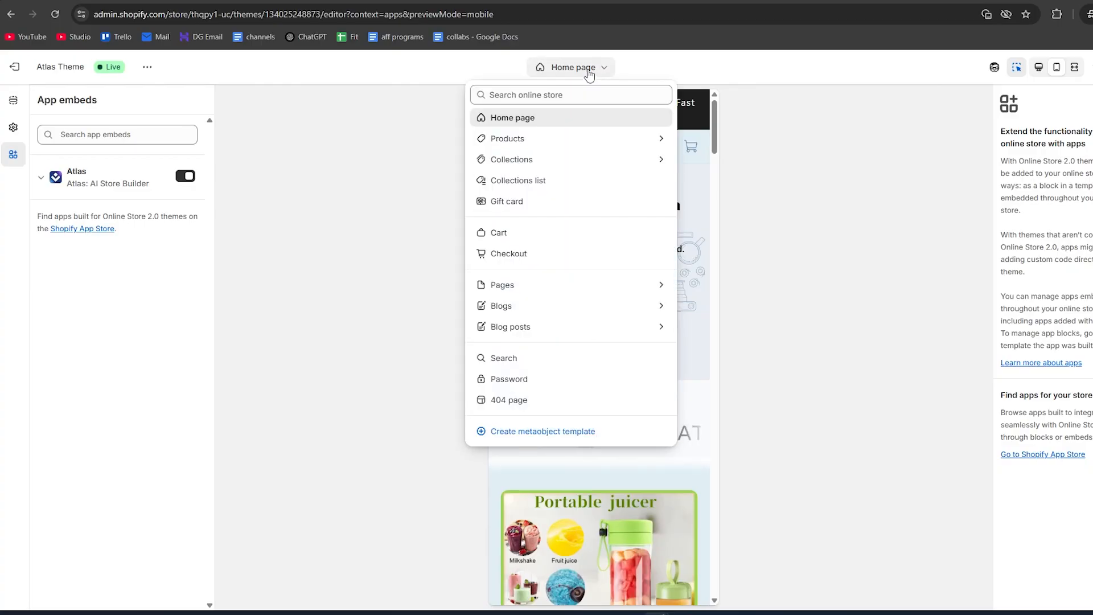
pyautogui.click(525, 140)
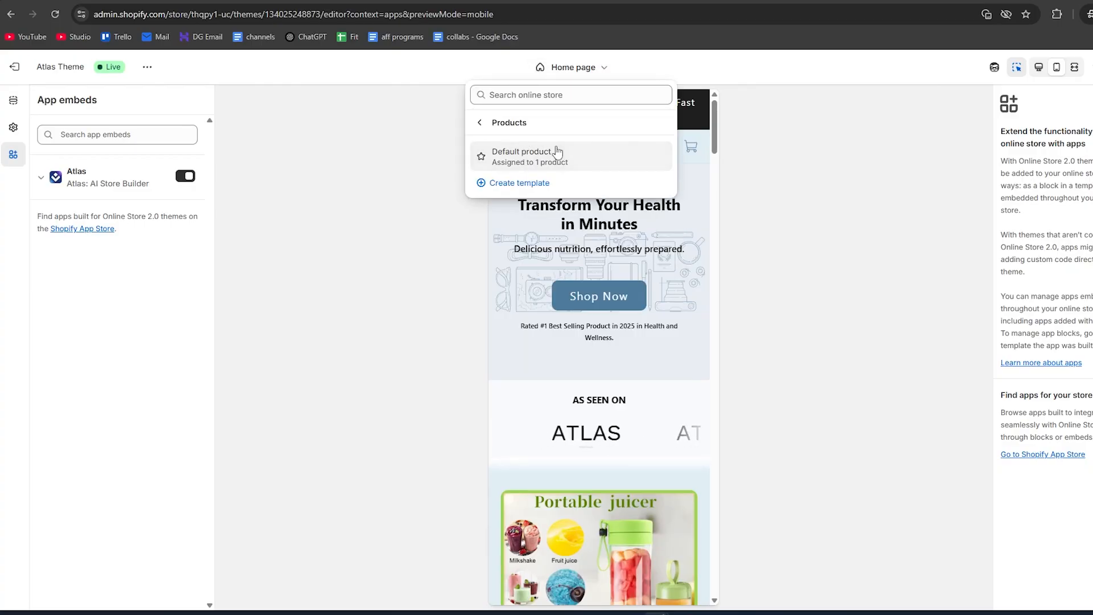
pyautogui.click(555, 152)
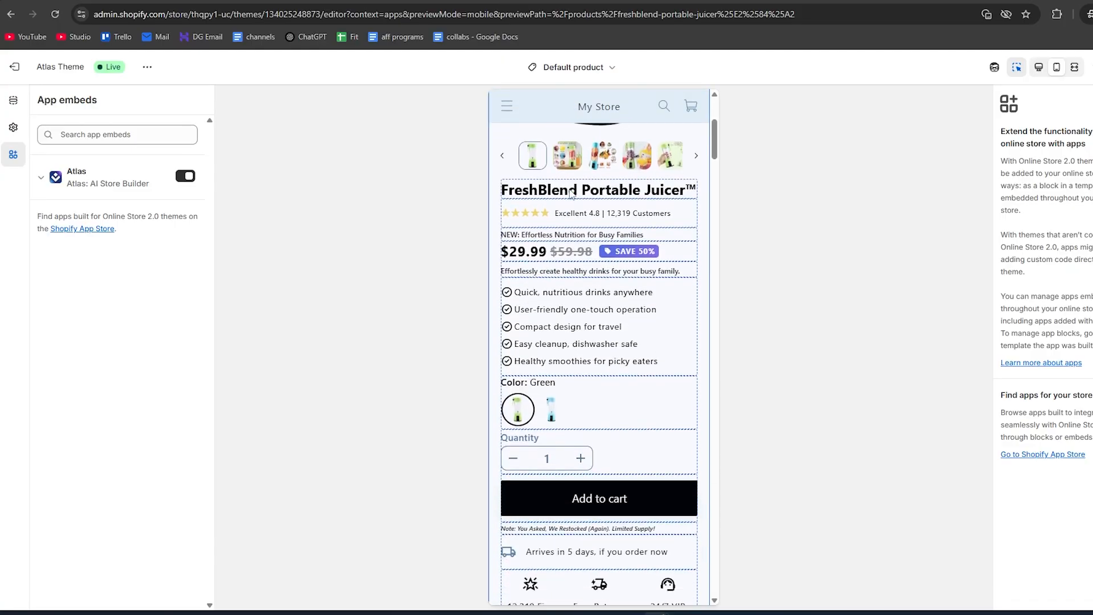
pyautogui.scroll(-20, 571, 193)
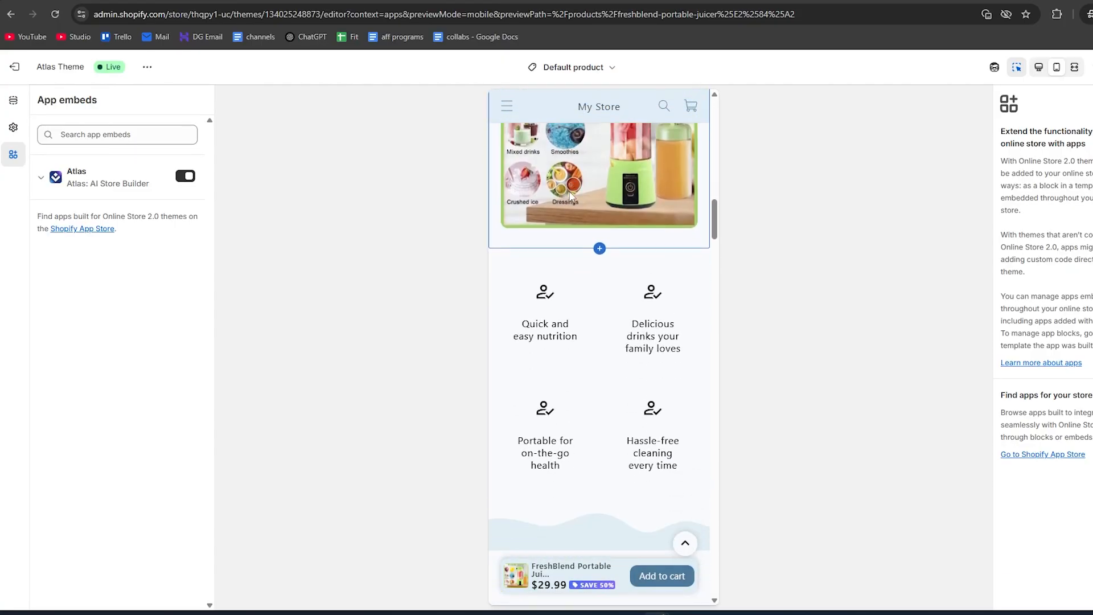
pyautogui.scroll(20, 571, 195)
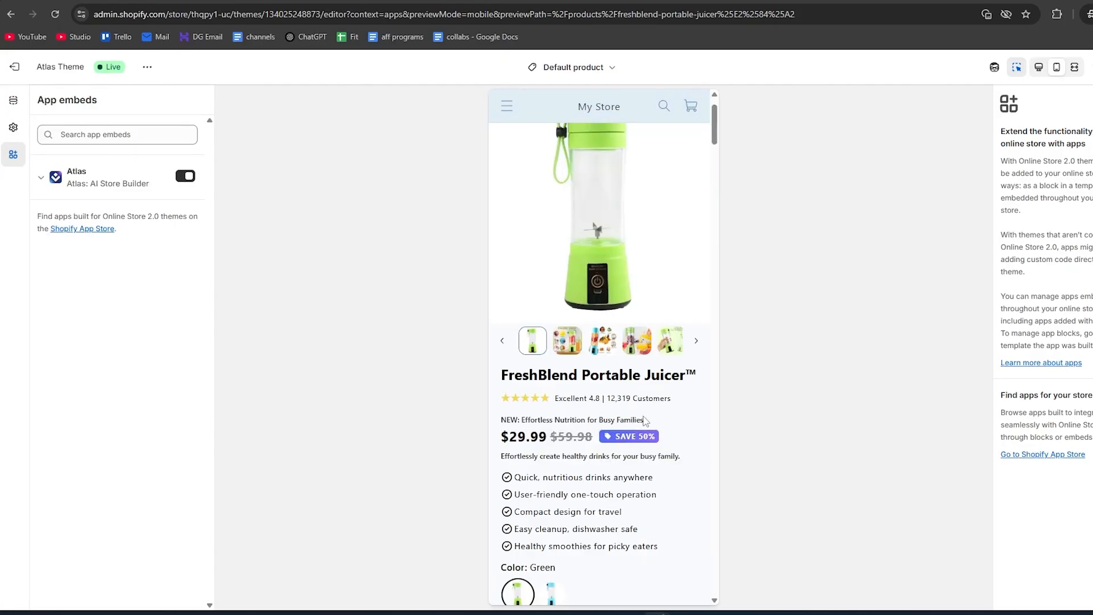
# - Show the product template's sections and examine its blocks, from product title to sticky add to cart, alongside the mobile preview
pyautogui.click(13, 101)
pyautogui.scroll(-2, 113, 300)
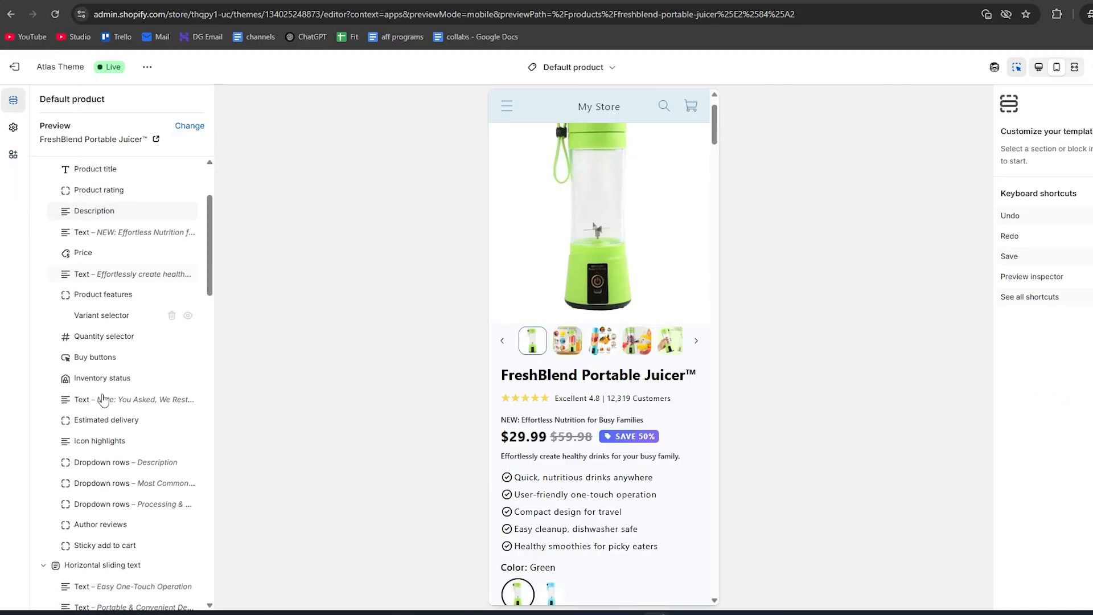
pyautogui.scroll(-8, 593, 407)
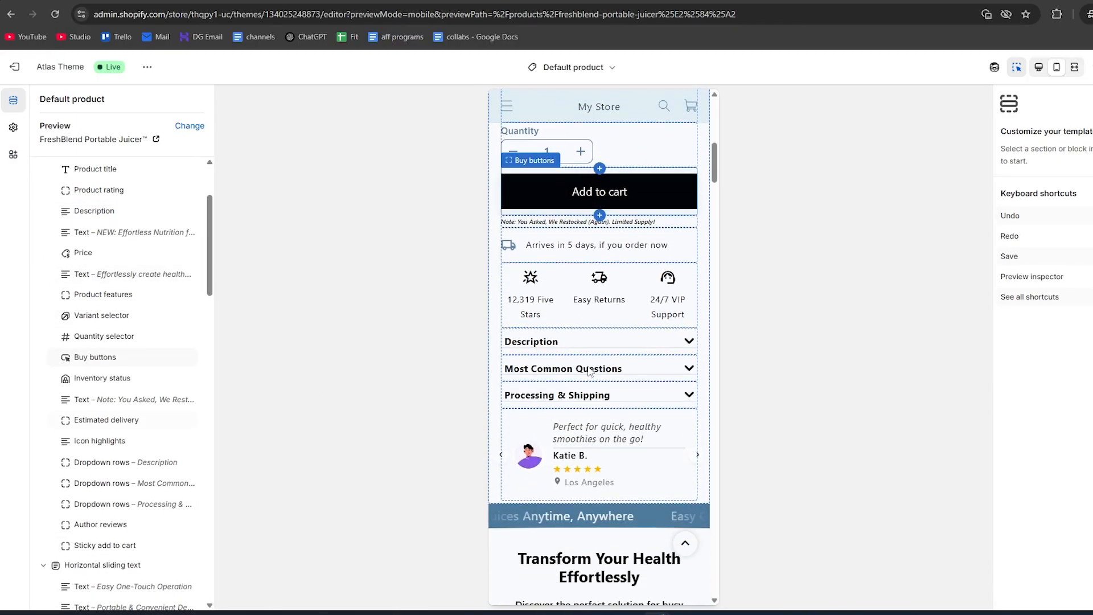
pyautogui.scroll(-2, 113, 231)
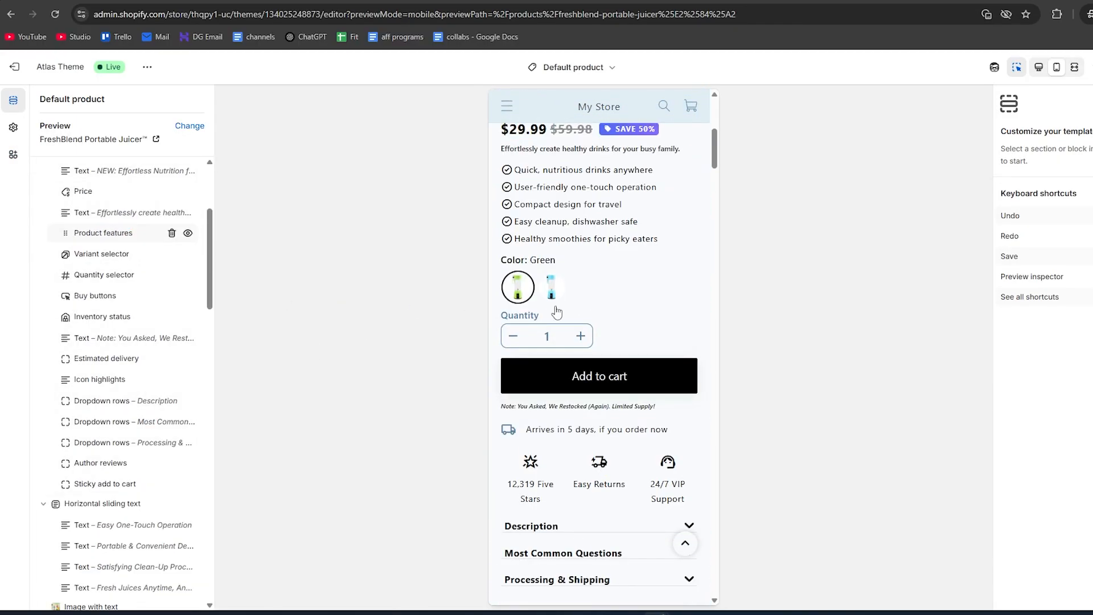
pyautogui.scroll(-4, 604, 306)
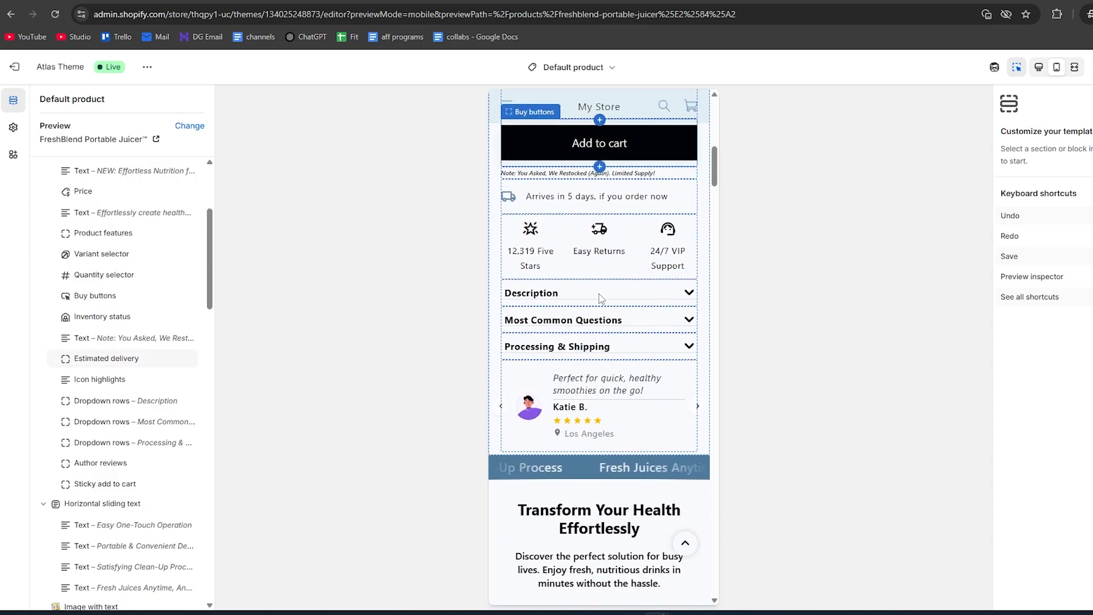
pyautogui.scroll(-2, 599, 293)
pyautogui.moveTo(172, 301)
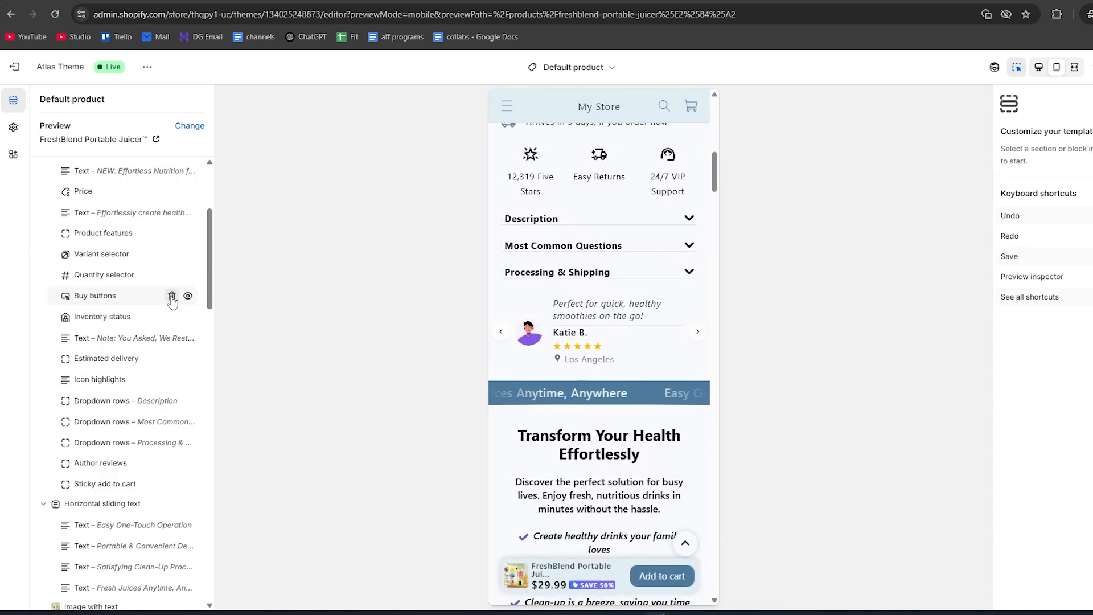
pyautogui.scroll(2, 696, 316)
pyautogui.moveTo(125, 306)
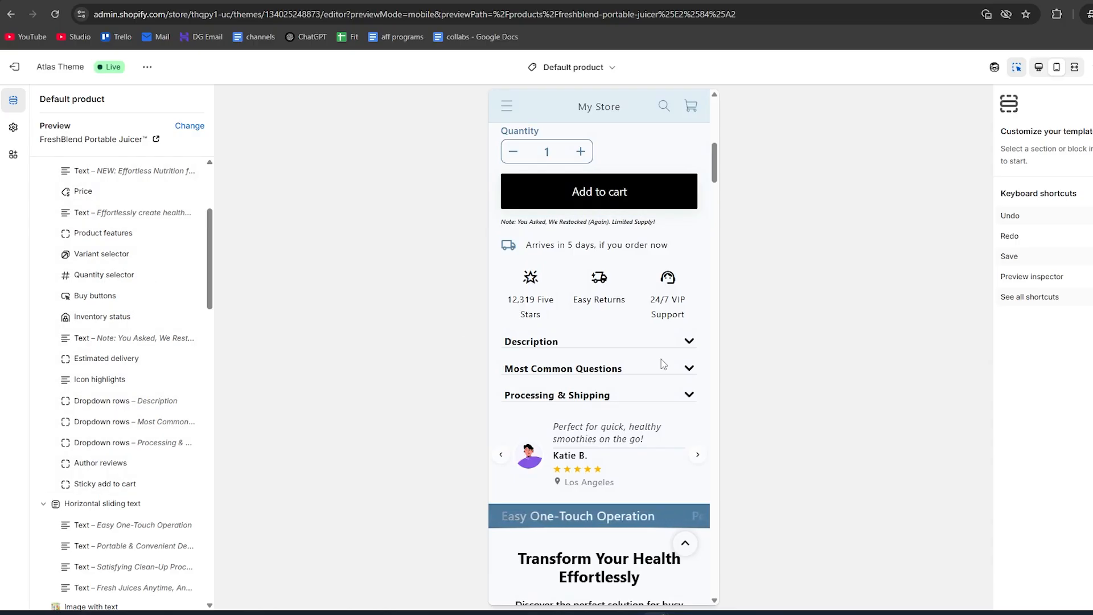
pyautogui.scroll(4, 683, 364)
pyautogui.scroll(3, 699, 371)
pyautogui.scroll(-10, 702, 285)
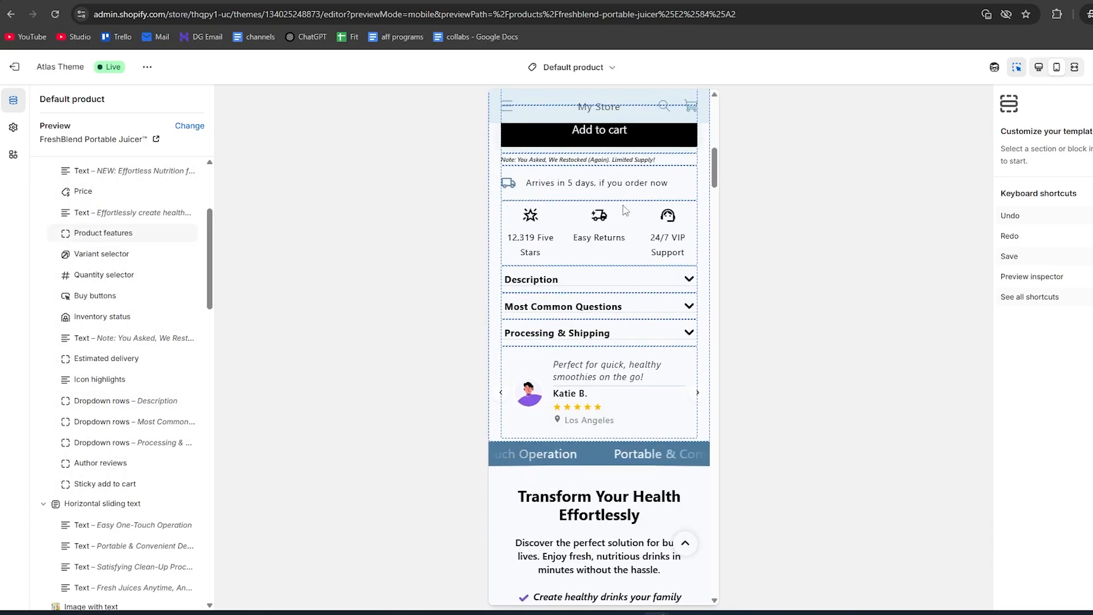
pyautogui.scroll(15, 608, 220)
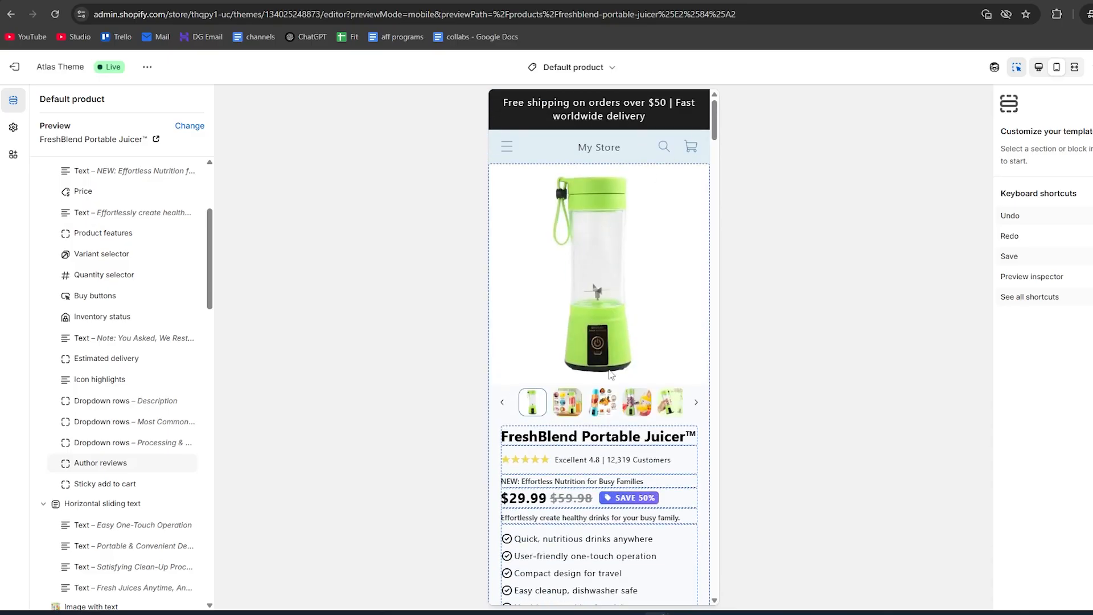
# - Look through the remaining sections of the Default product template alongside the juicer's mobile preview
pyautogui.scroll(-1, 145, 339)
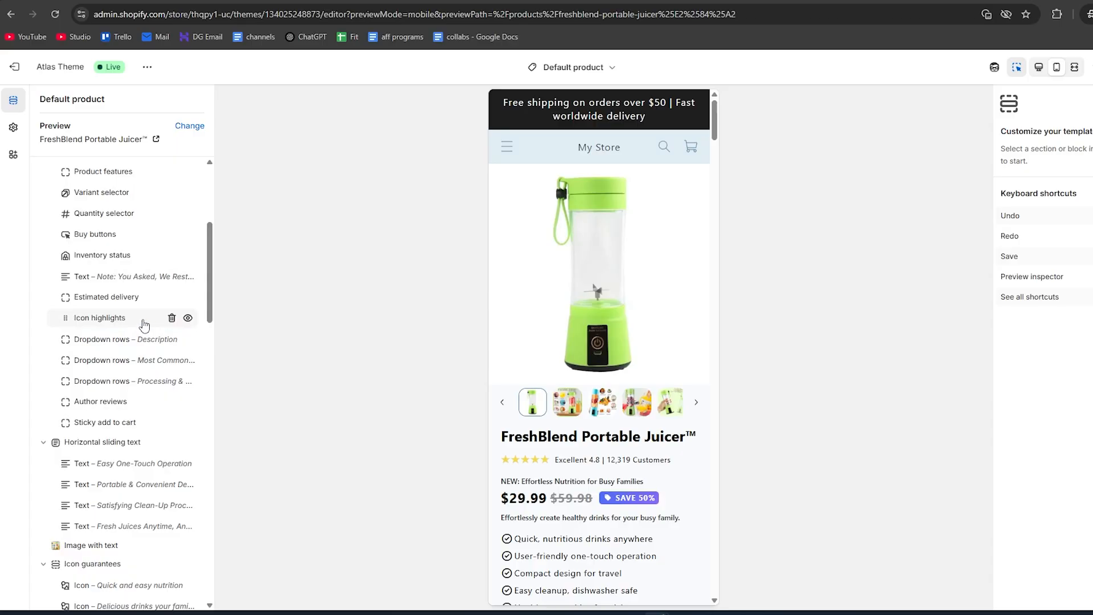
pyautogui.scroll(-5, 598, 319)
pyautogui.moveTo(714, 159); pyautogui.dragTo(714, 267)
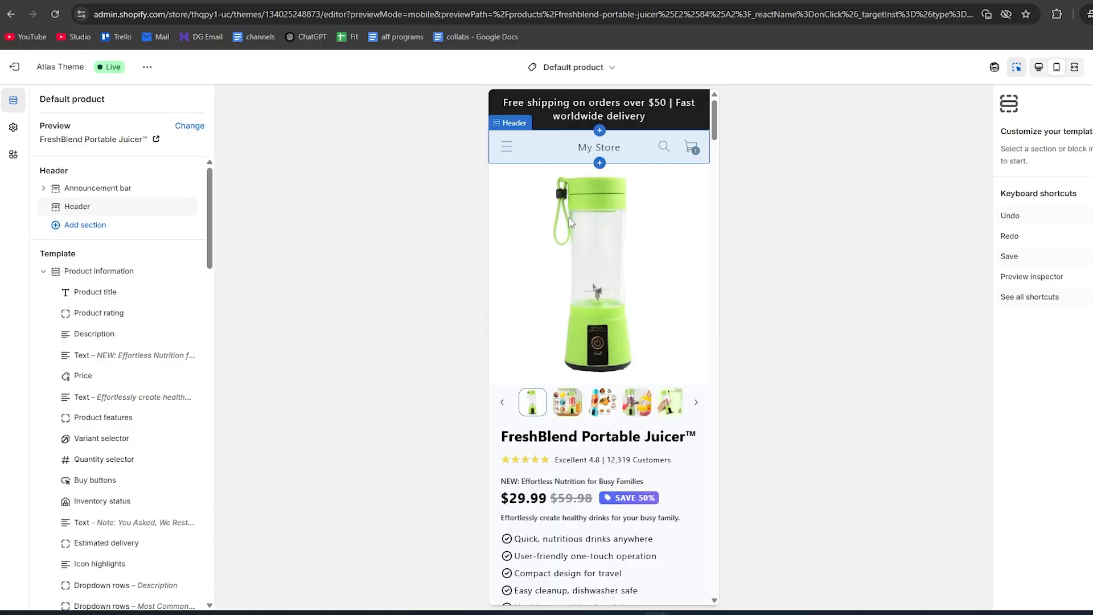
pyautogui.scroll(-1, 569, 222)
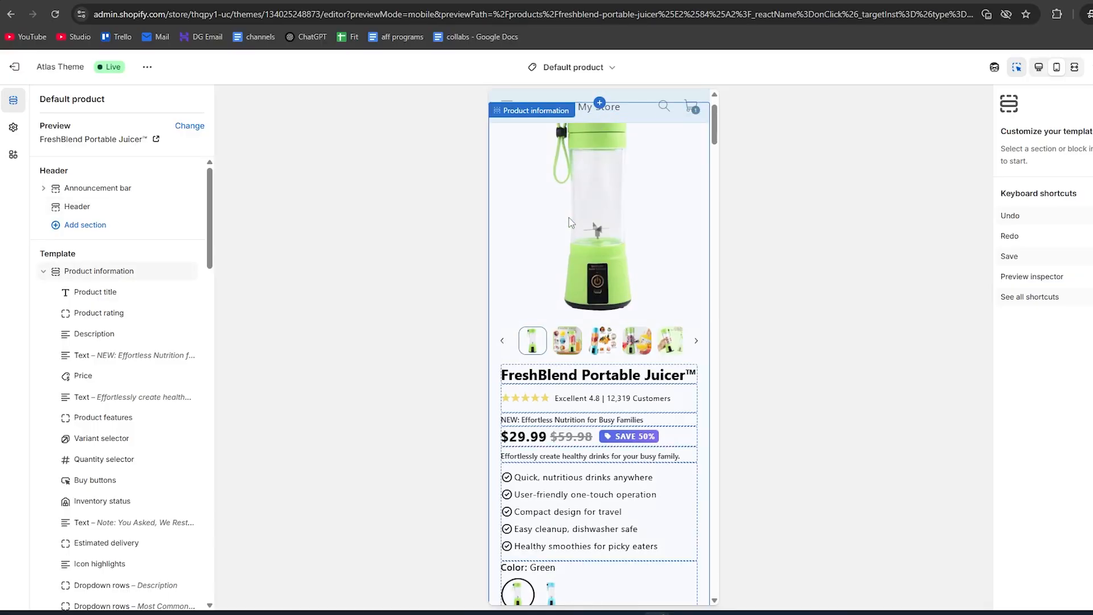
pyautogui.scroll(1, 575, 266)
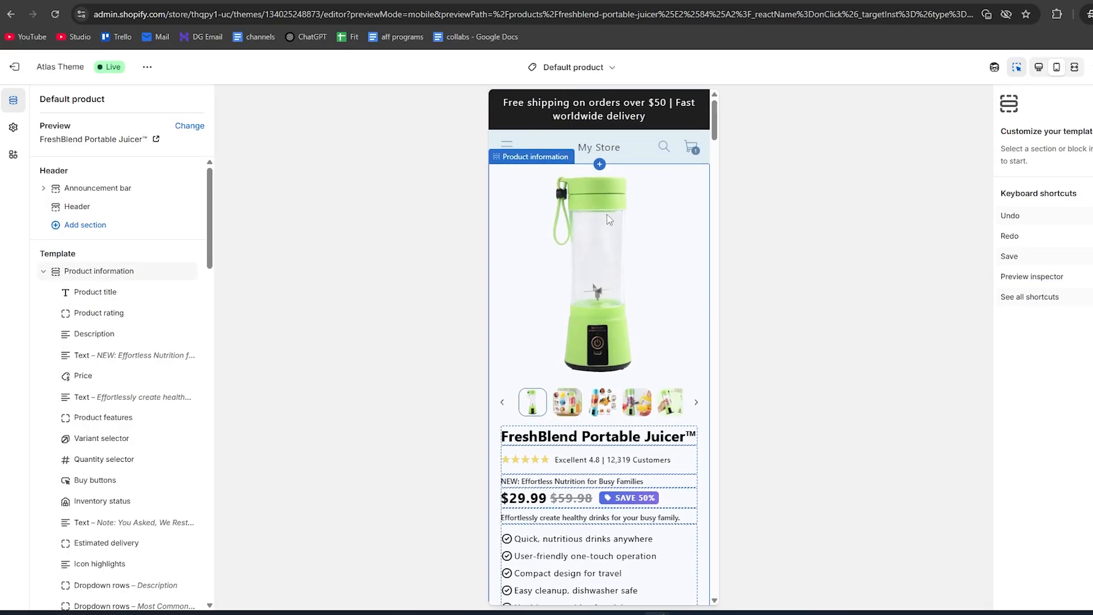
# - Switch the editor to the Cart template, look through the mobile cart page and check the list of available templates
pyautogui.click(599, 67)
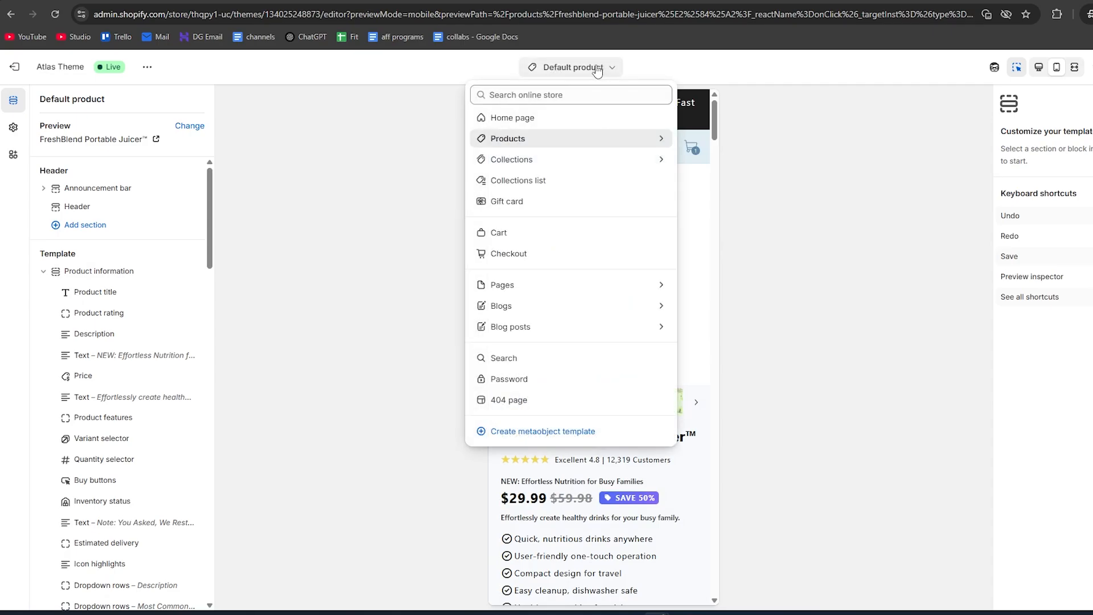
pyautogui.click(498, 234)
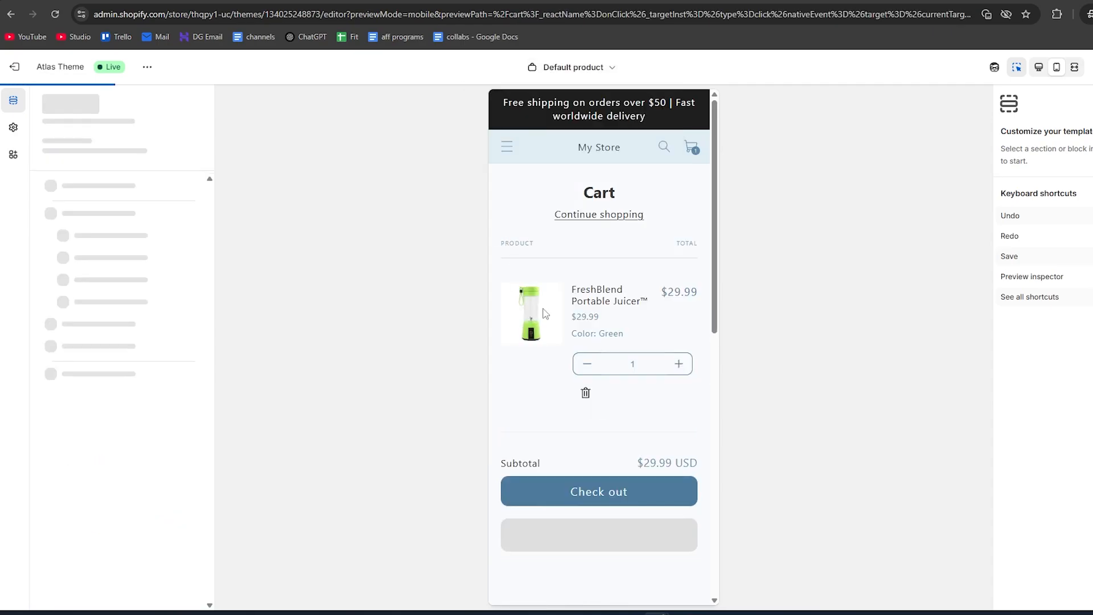
pyautogui.scroll(-2, 558, 332)
pyautogui.scroll(2, 561, 353)
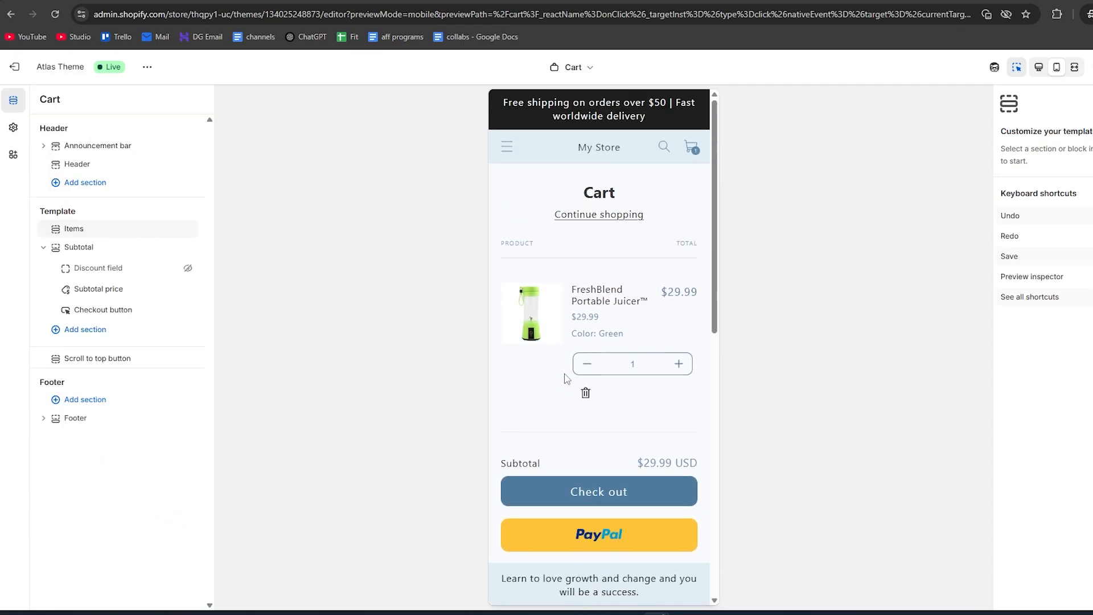
pyautogui.scroll(-3, 531, 233)
pyautogui.scroll(3, 546, 257)
pyautogui.click(592, 68)
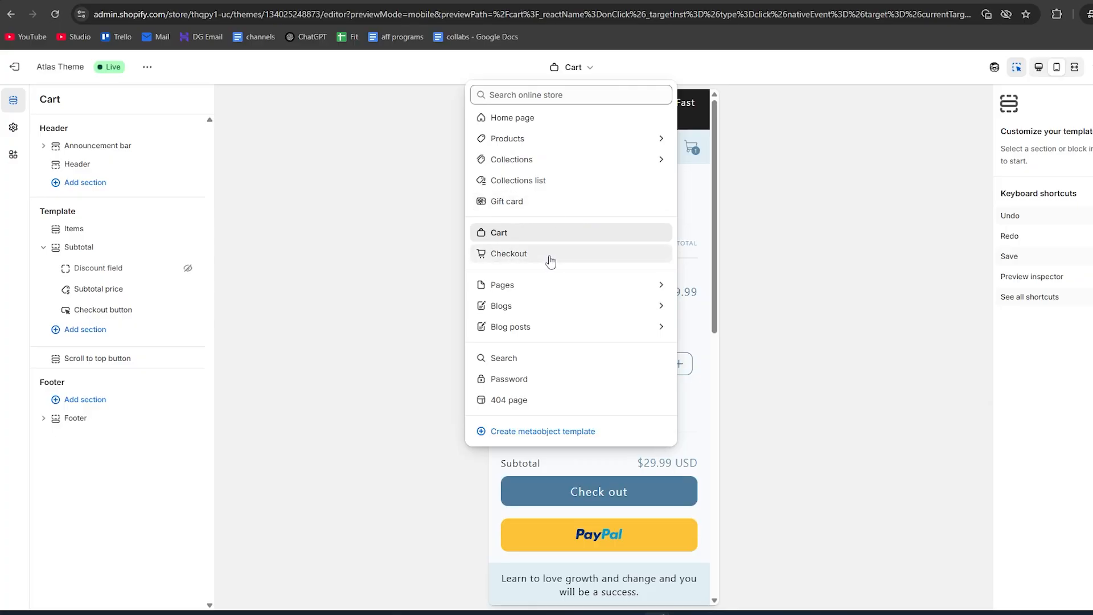
pyautogui.click(840, 292)
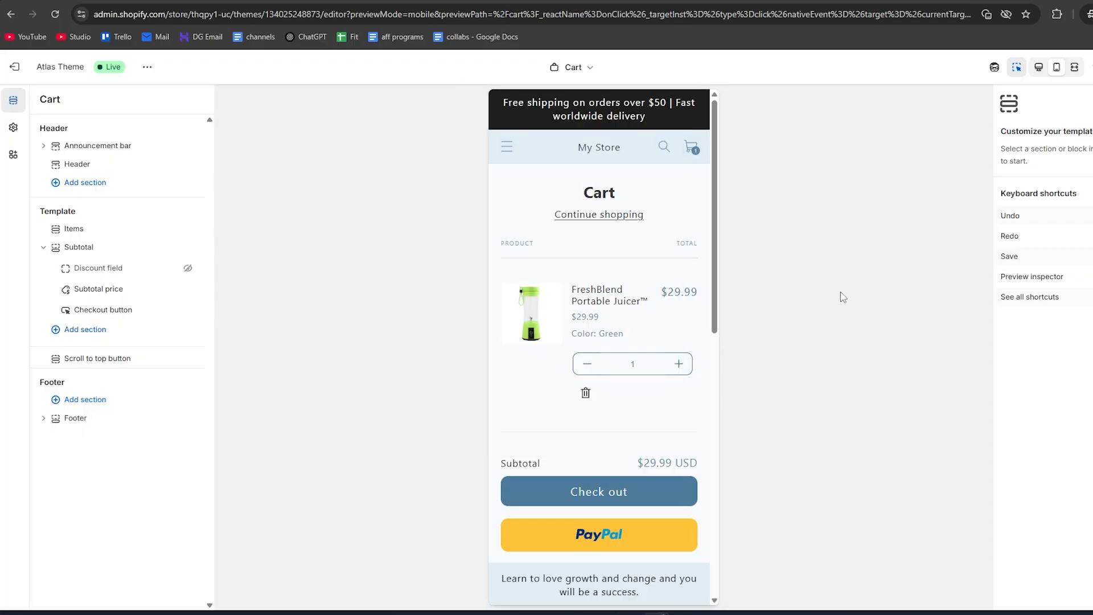
pyautogui.scroll(-3, 578, 278)
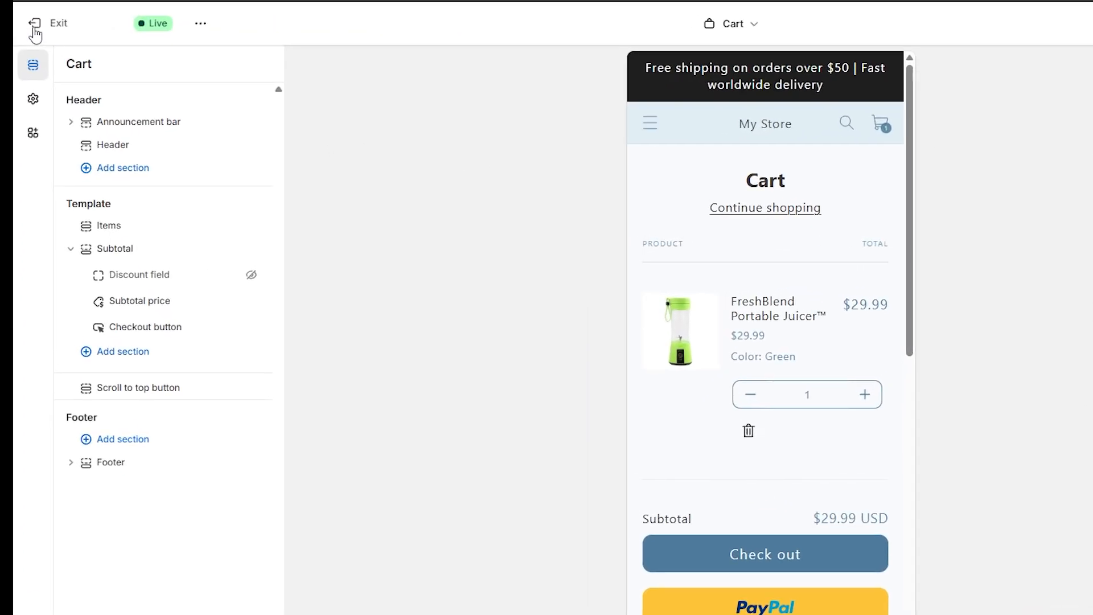
# - Exit the theme editor and open the AI Product Photos page of the Atlas: AI Store Builder app
pyautogui.click(38, 29)
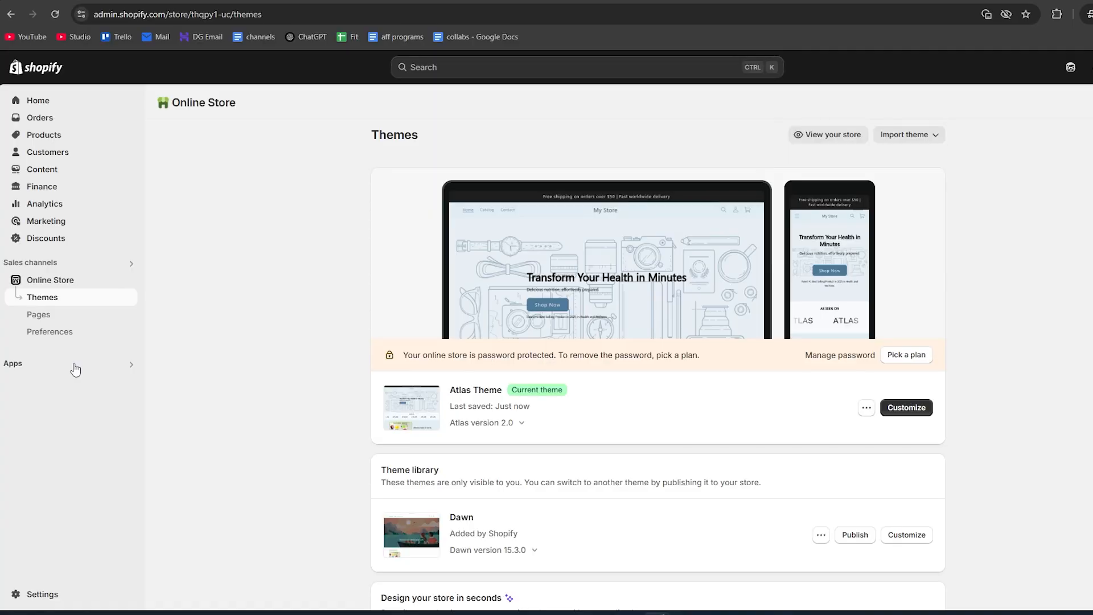
pyautogui.click(75, 369)
pyautogui.click(443, 116)
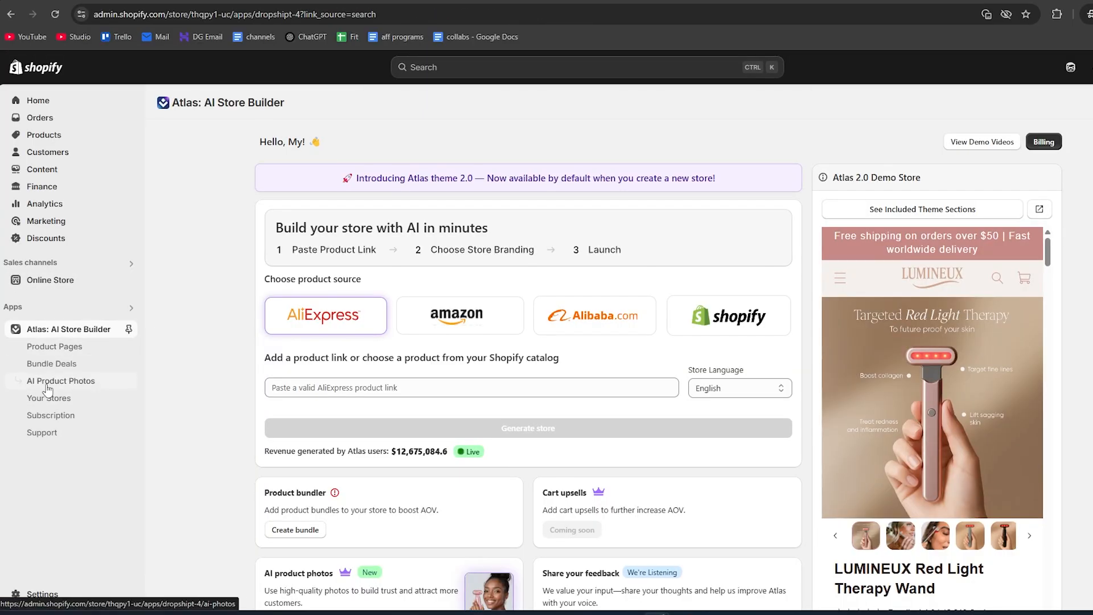
pyautogui.click(72, 385)
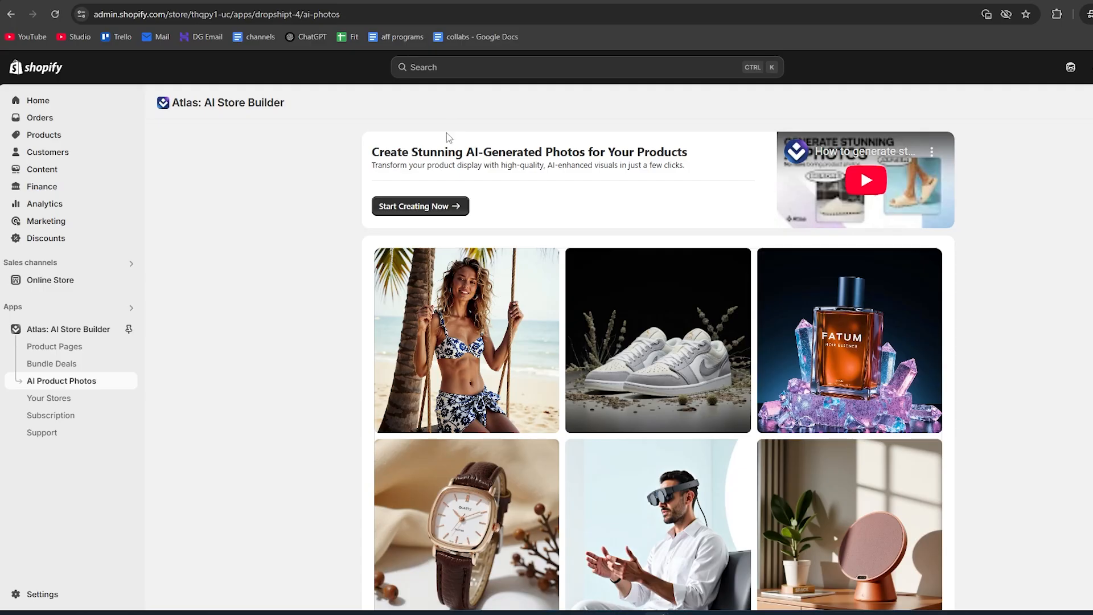
# - Start creating AI product photos and read through the tutorial pages up to the model training form
pyautogui.click(403, 208)
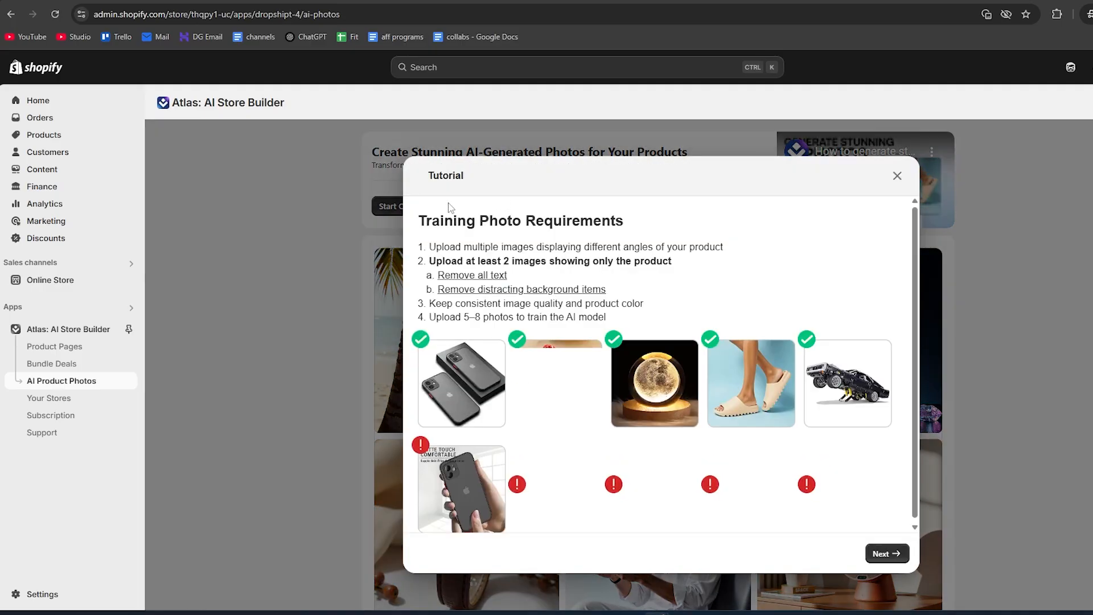
pyautogui.scroll(-1, 705, 298)
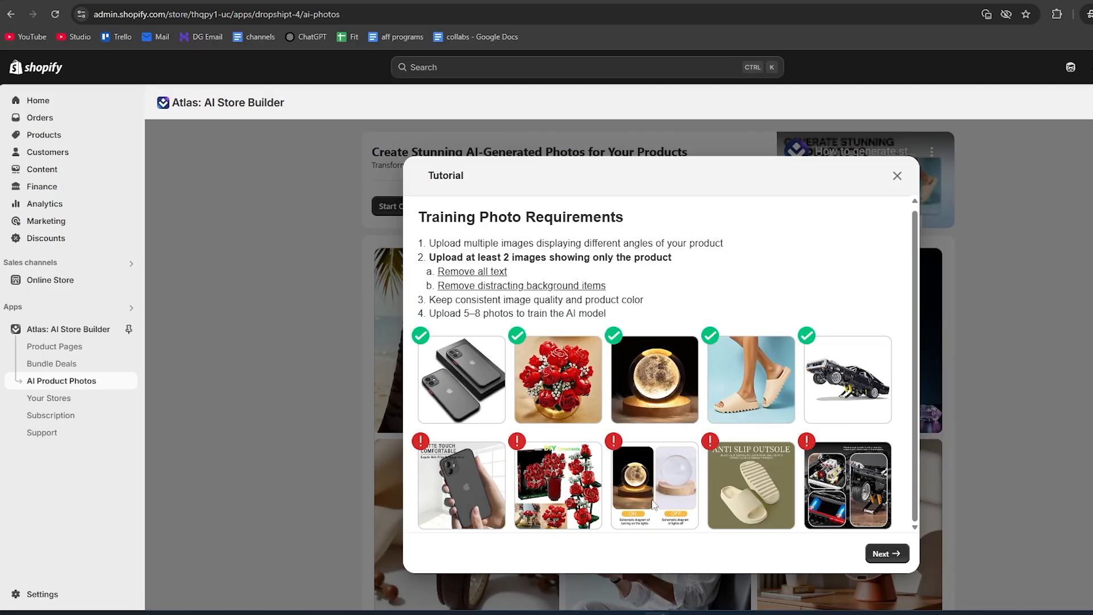
pyautogui.click(887, 554)
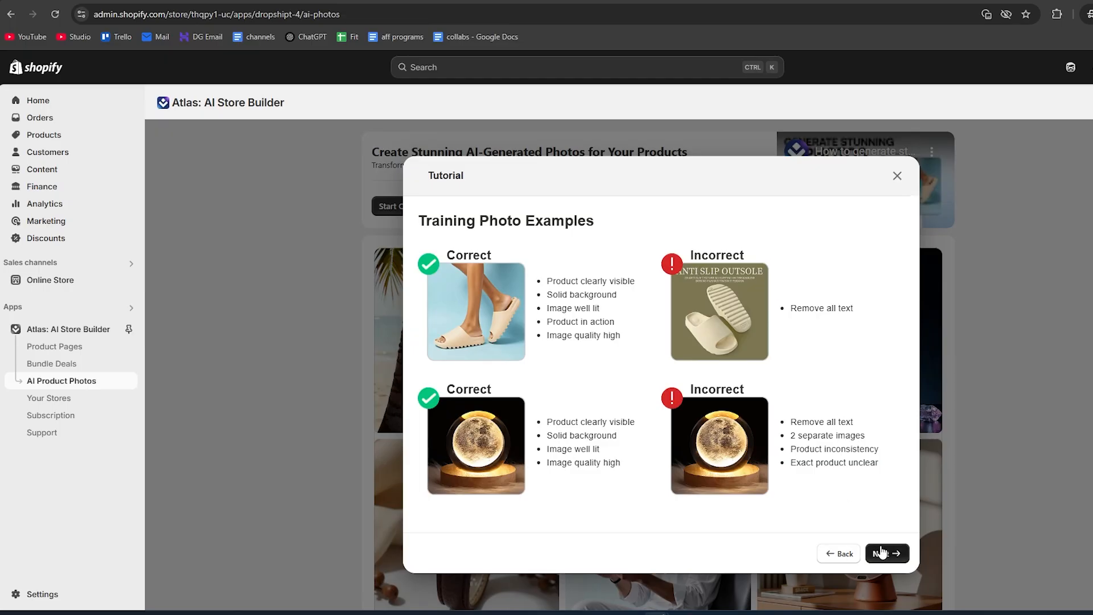
pyautogui.click(881, 553)
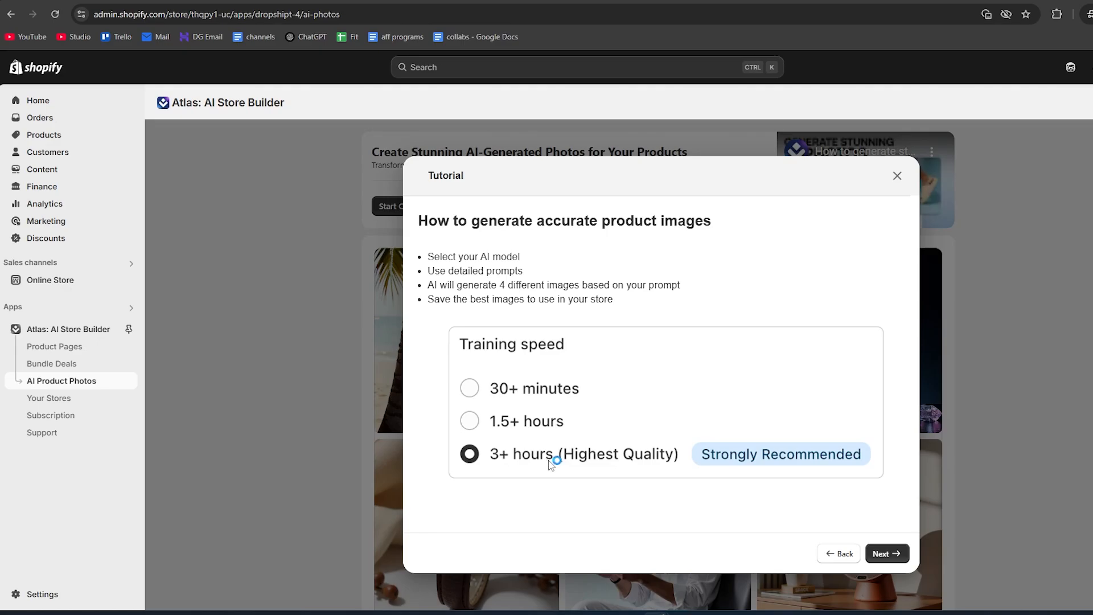
pyautogui.click(885, 553)
pyautogui.click(886, 554)
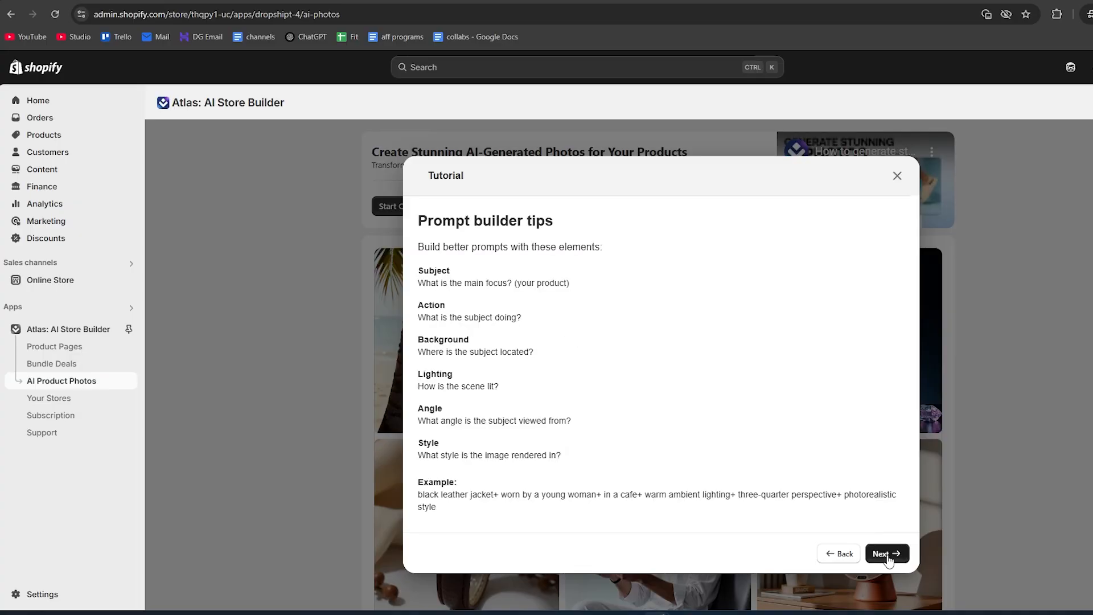
pyautogui.click(887, 555)
pyautogui.click(861, 556)
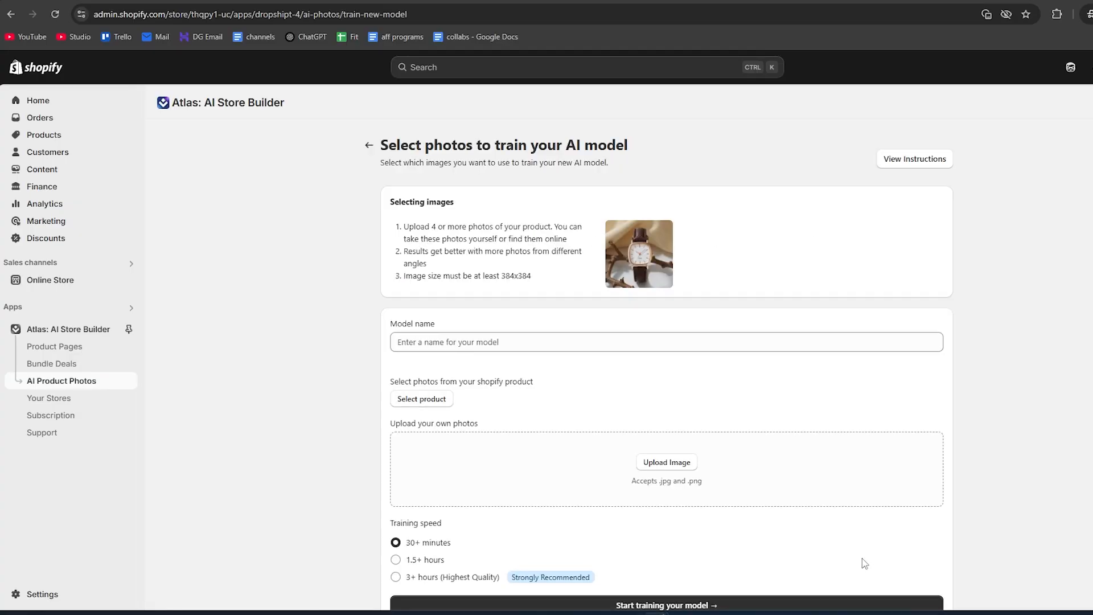
# - Name the AI model "portable blender" and choose FreshBlend Portable Juicer™ as its source product
pyautogui.scroll(-1, 575, 450)
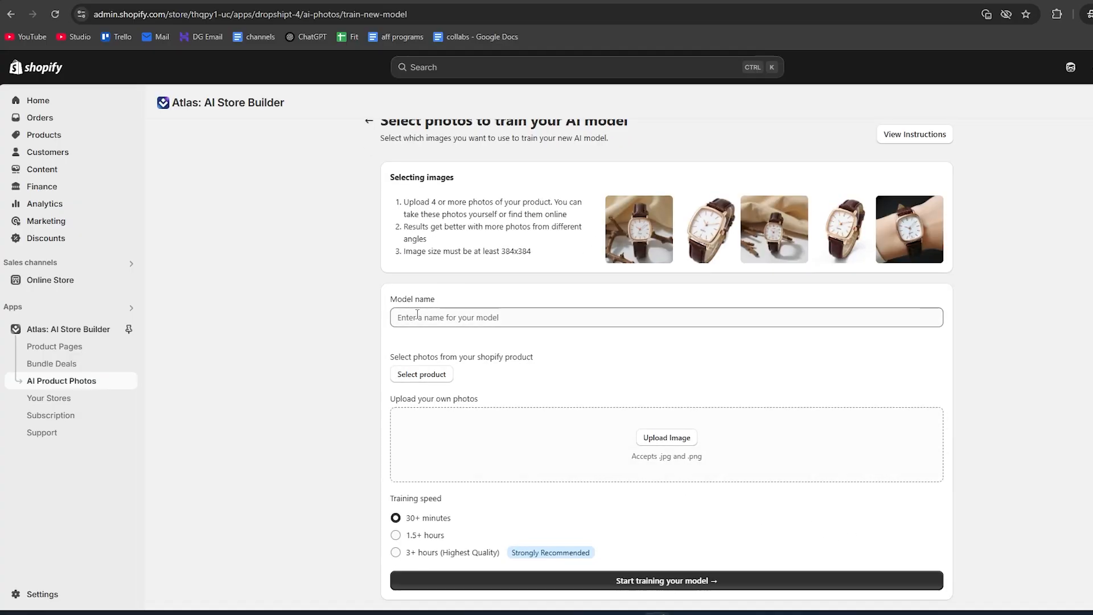
pyautogui.click(408, 314)
pyautogui.write('portable blender')
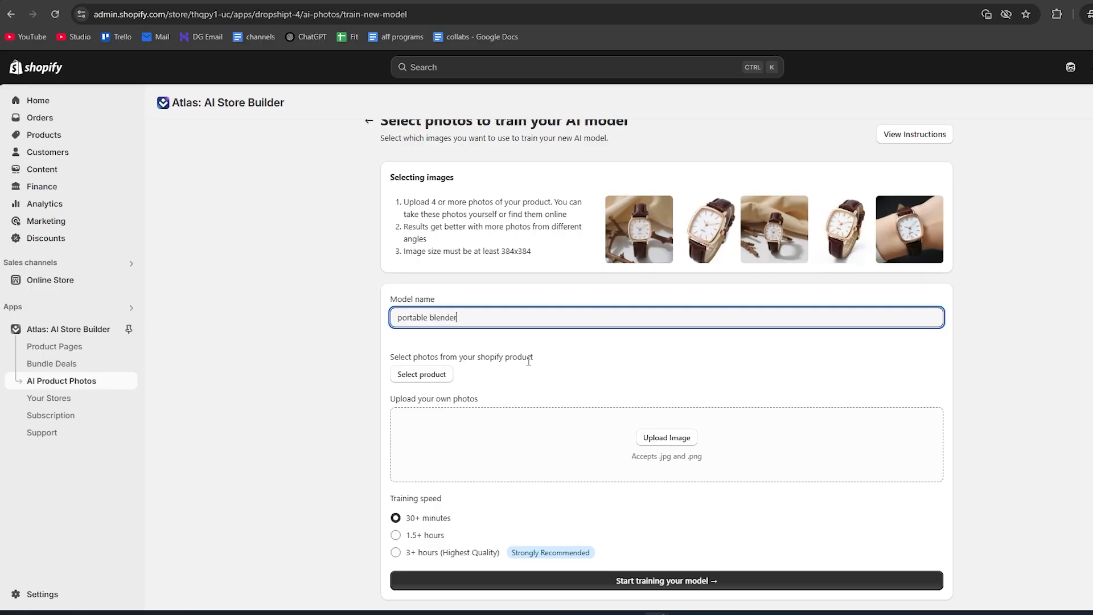
pyautogui.click(424, 380)
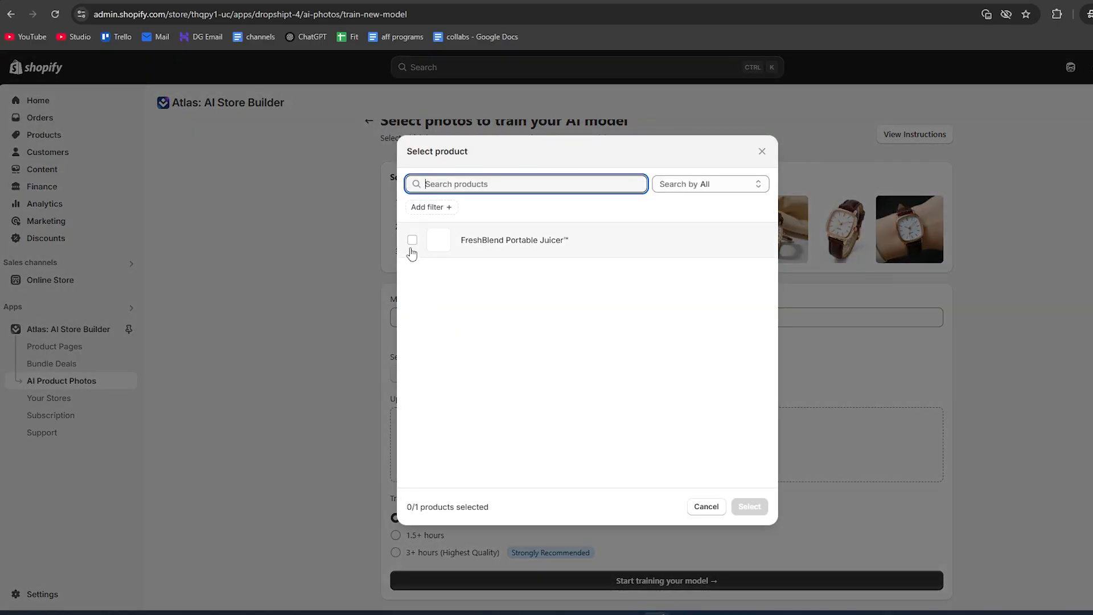
pyautogui.click(413, 244)
pyautogui.click(750, 506)
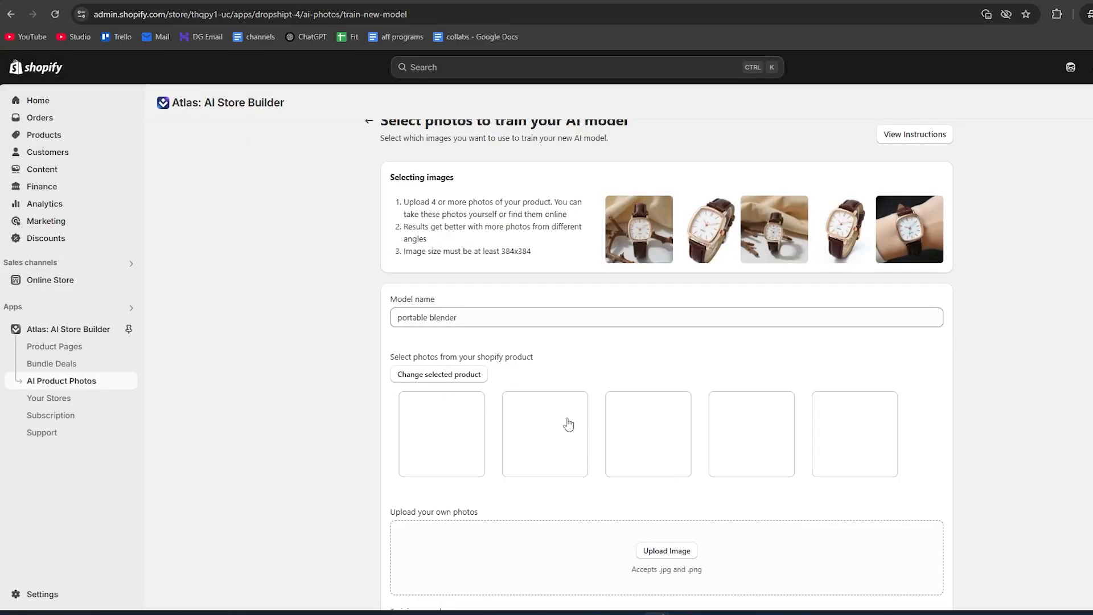
# - Select all five photos of the juicer product as training images for the model
pyautogui.scroll(-1, 493, 342)
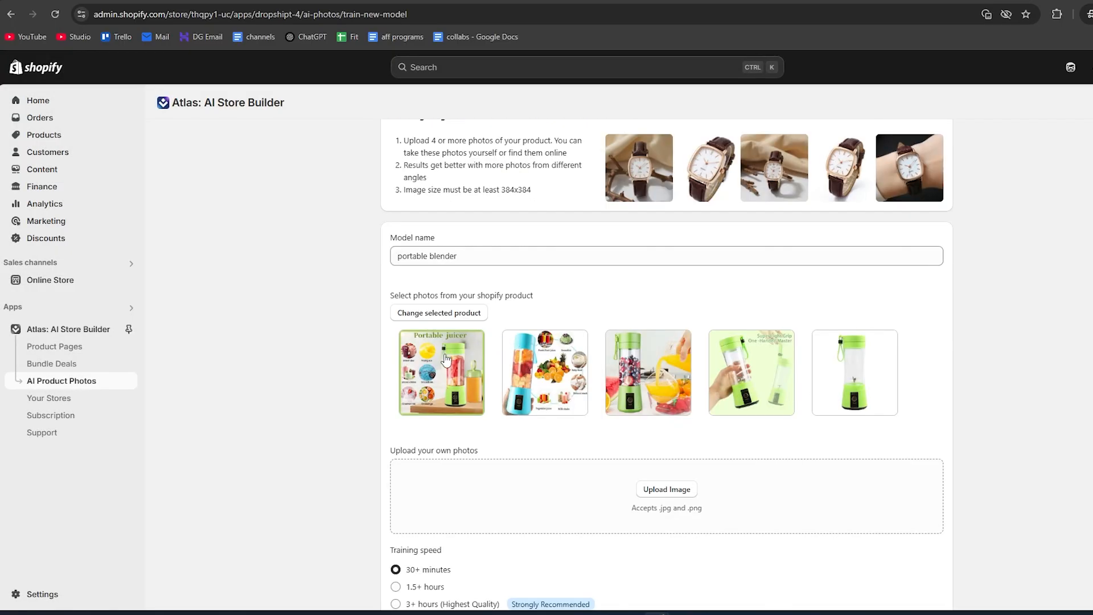
pyautogui.scroll(-1, 672, 364)
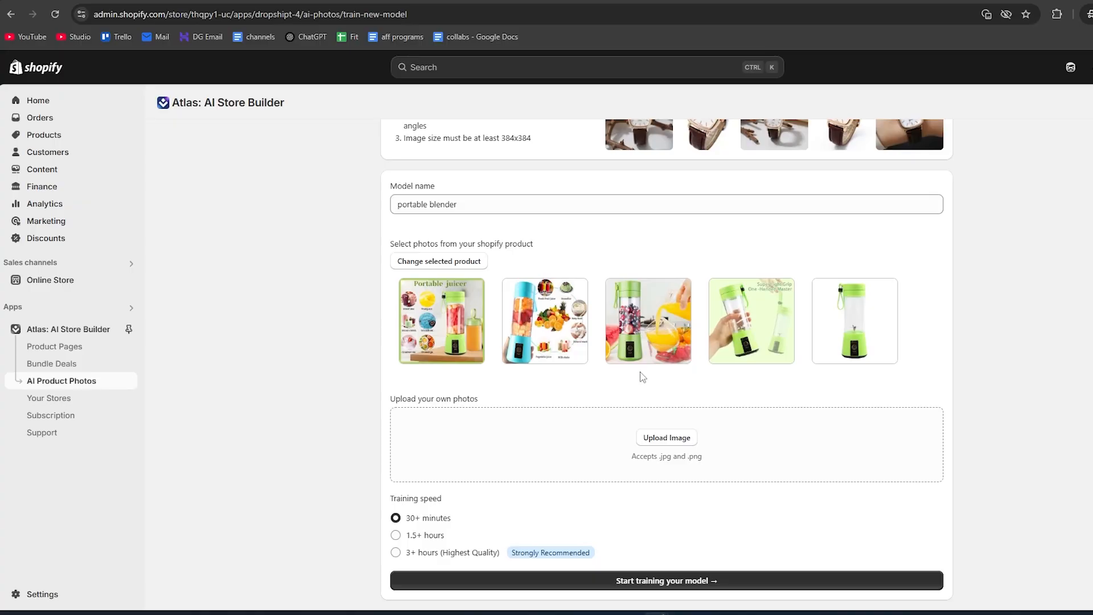
pyautogui.scroll(1, 620, 393)
pyautogui.scroll(1, 621, 397)
pyautogui.scroll(-1, 740, 398)
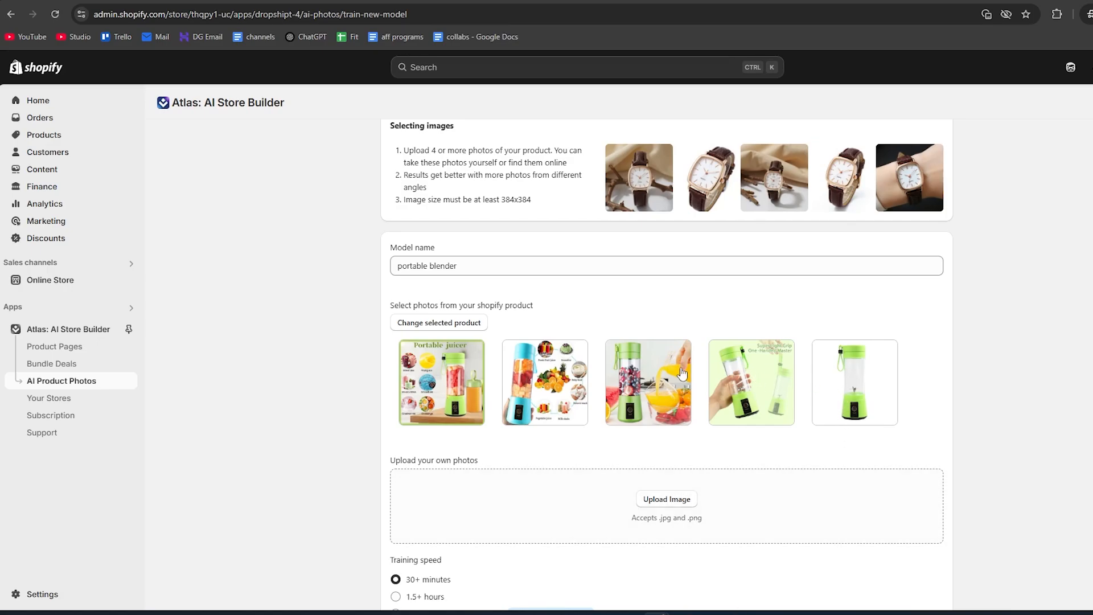
pyautogui.click(452, 385)
pyautogui.click(546, 381)
pyautogui.click(648, 376)
pyautogui.click(740, 379)
pyautogui.click(847, 345)
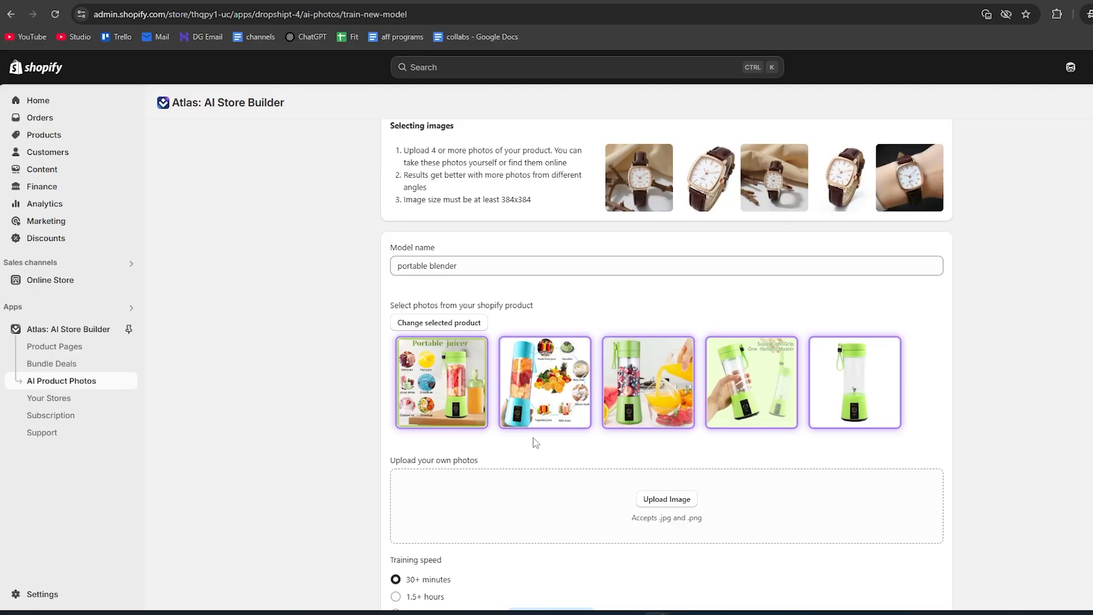
# - Start training the model at the 30+ minutes speed and approve the 15-credit charge
pyautogui.scroll(-1, 513, 472)
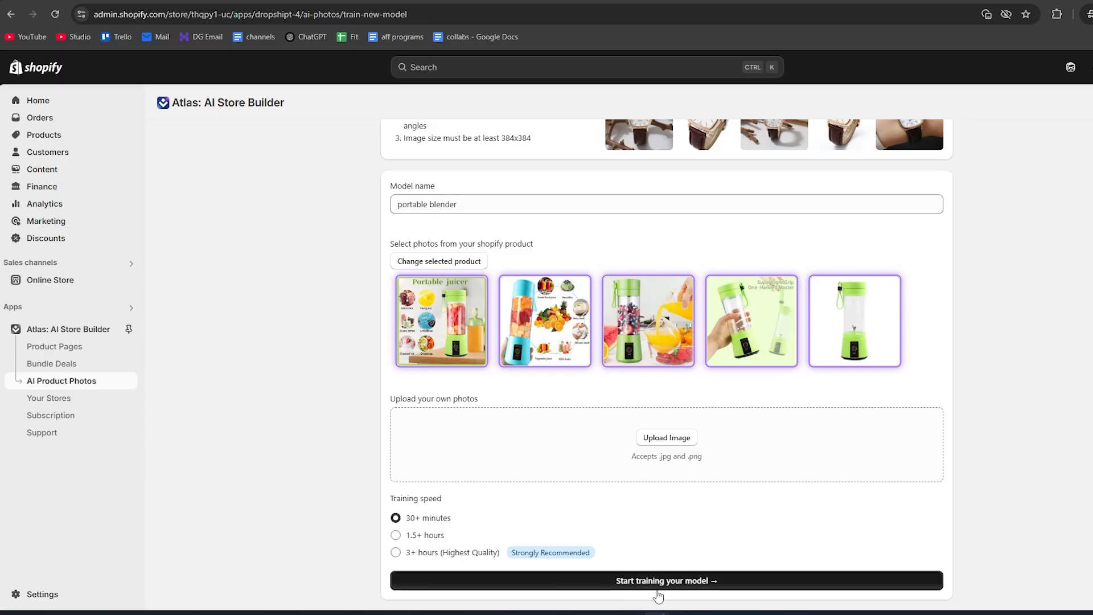
pyautogui.click(687, 582)
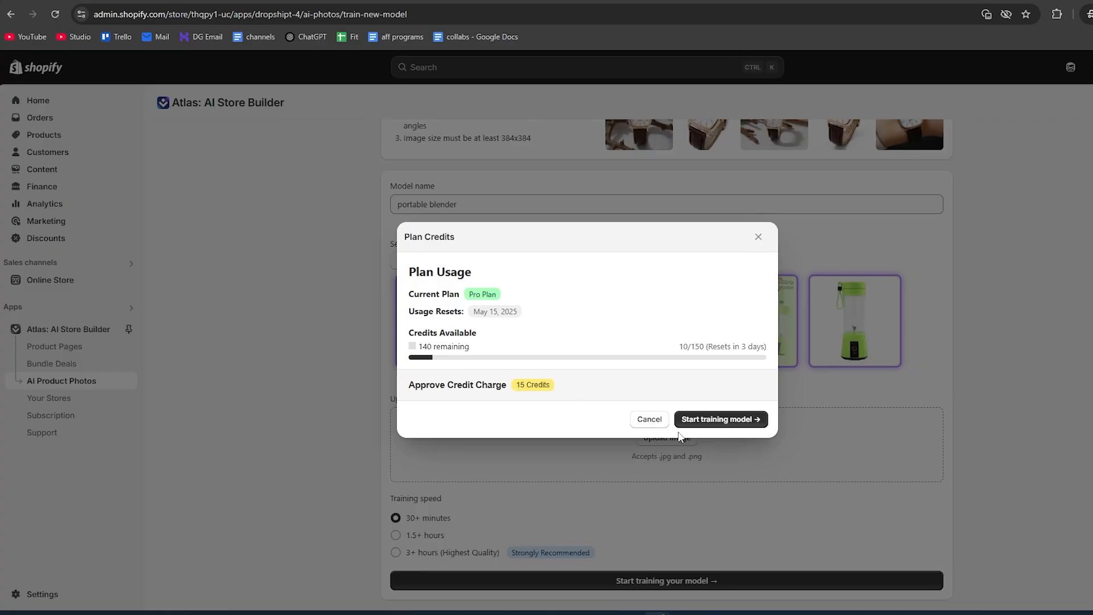
pyautogui.click(717, 419)
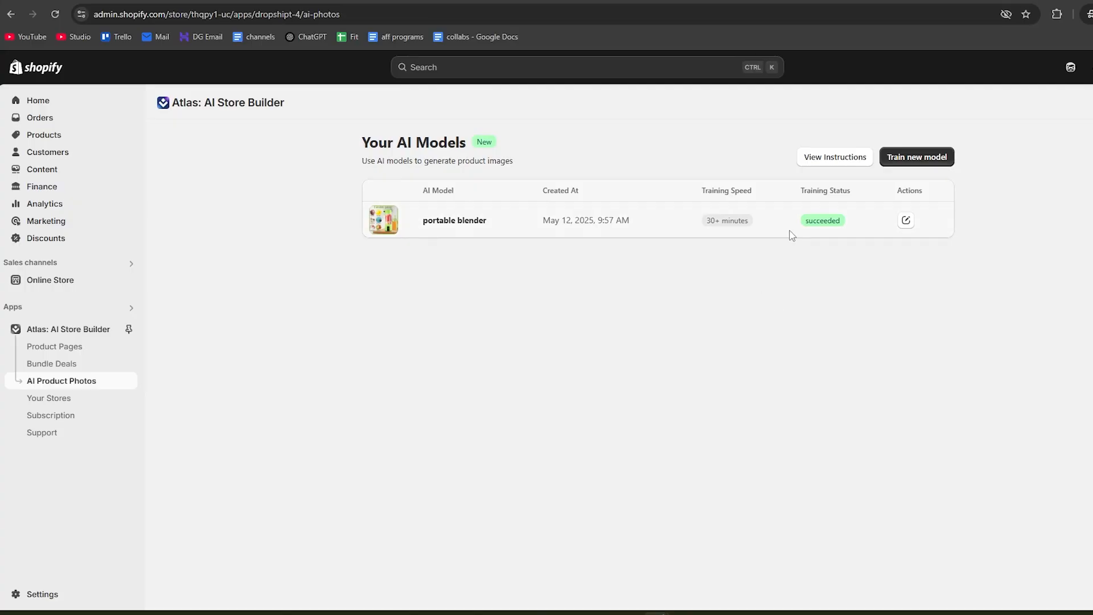
# - Open the trained portable blender model, fill its image prompt with the AI-generated prompt and highlight the whole text
pyautogui.moveTo(800, 190); pyautogui.dragTo(804, 225)
pyautogui.click(913, 317)
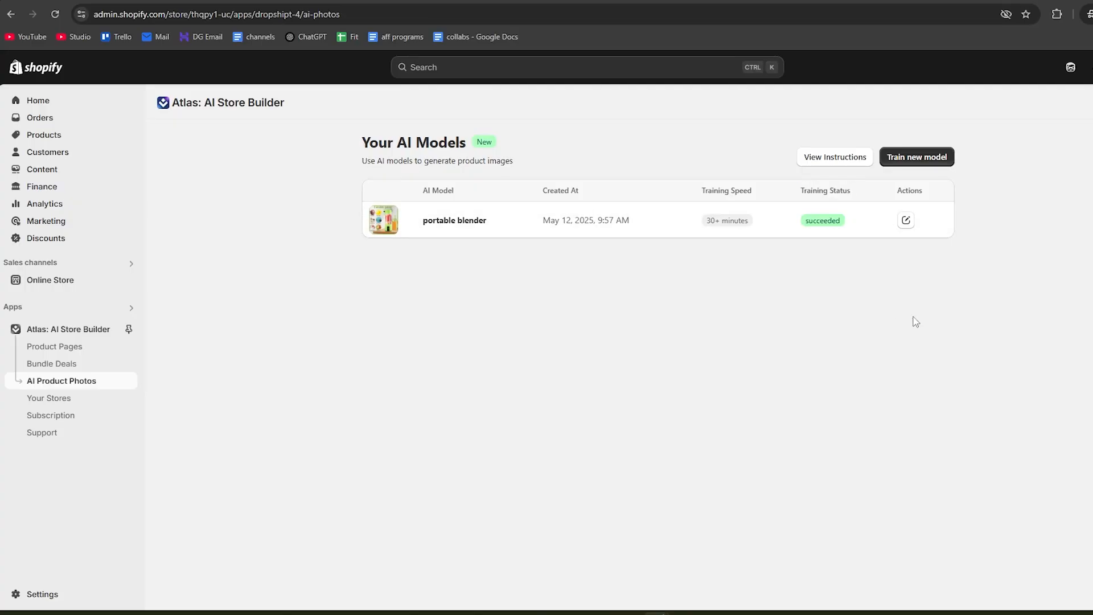
pyautogui.click(907, 222)
pyautogui.scroll(-4, 624, 342)
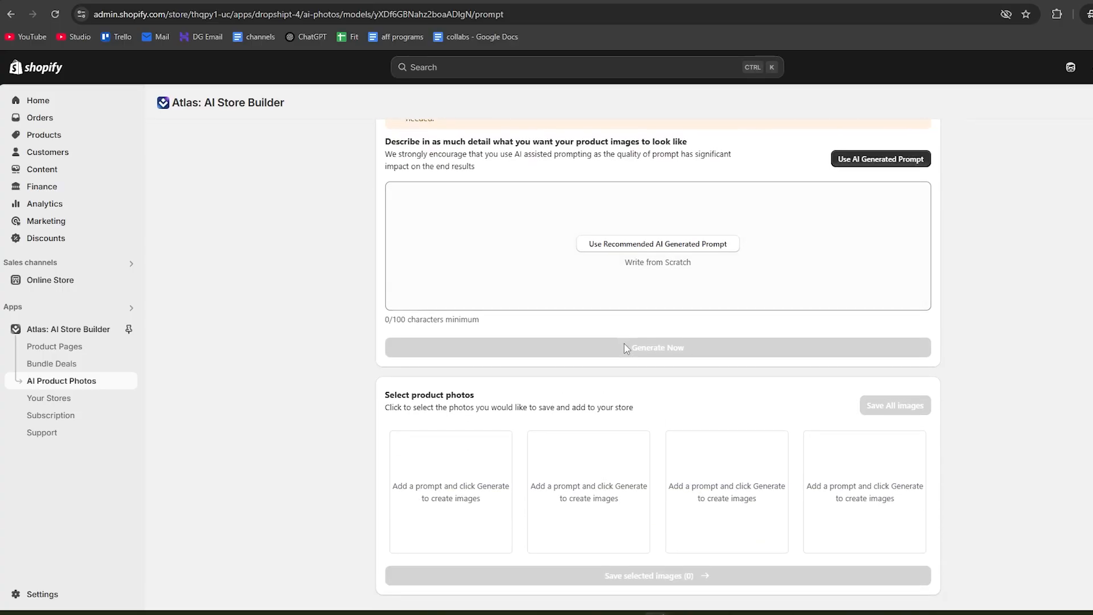
pyautogui.scroll(2, 624, 347)
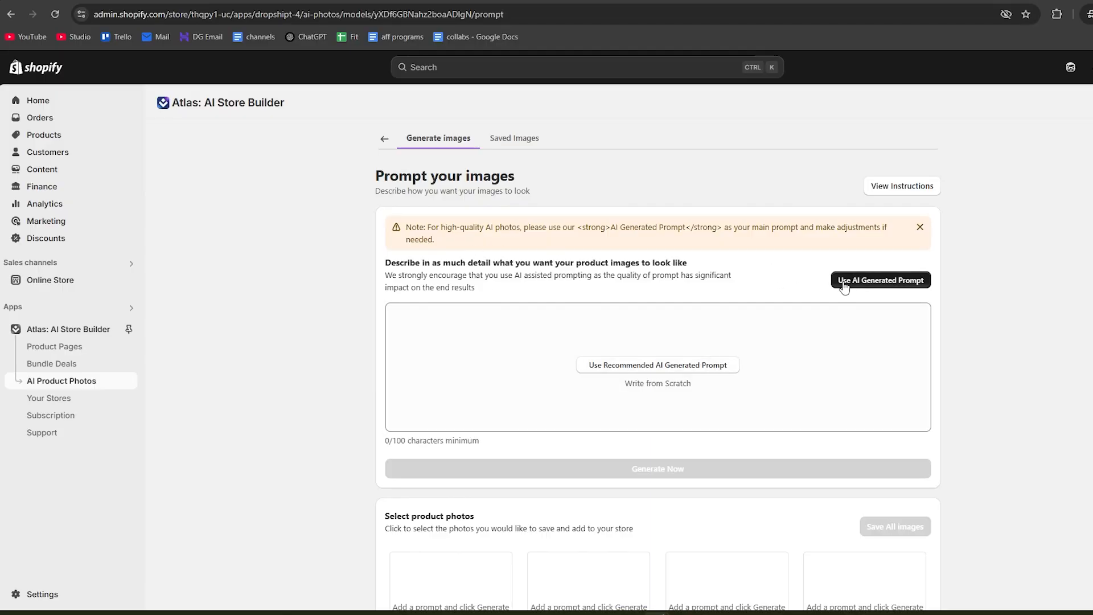
pyautogui.click(892, 285)
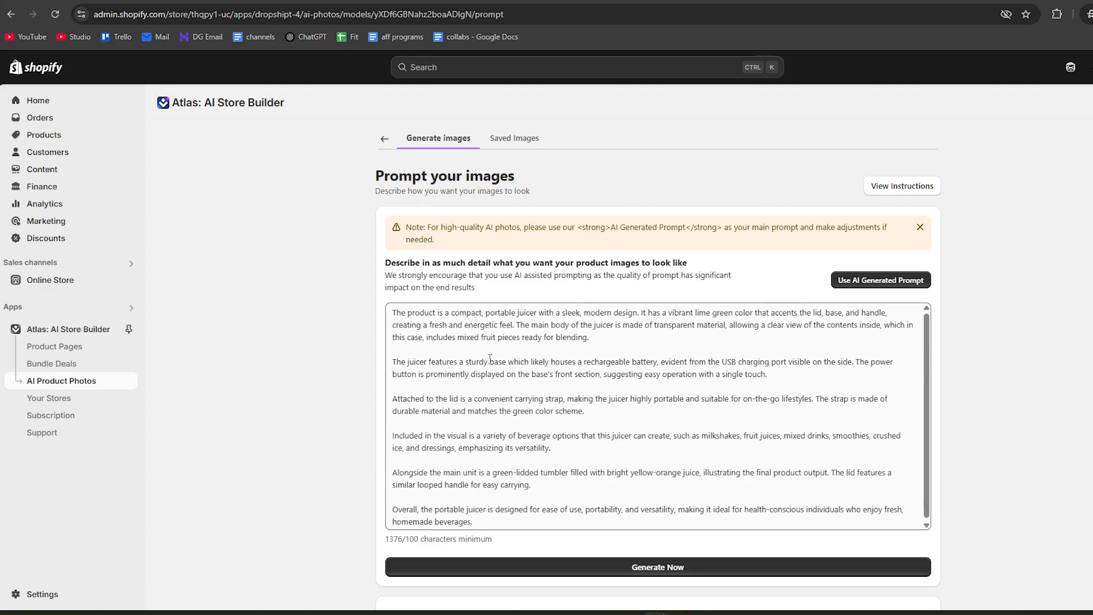
pyautogui.moveTo(393, 312); pyautogui.dragTo(618, 522)
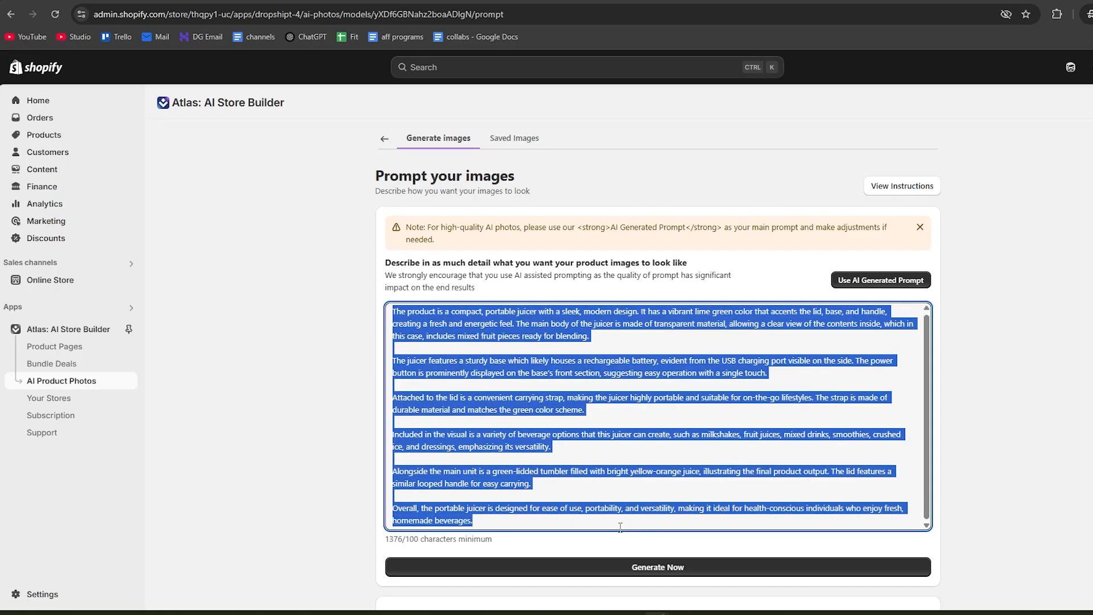
# - Generate product images from the AI-generated prompt and approve the 4-credit charge
pyautogui.click(627, 397)
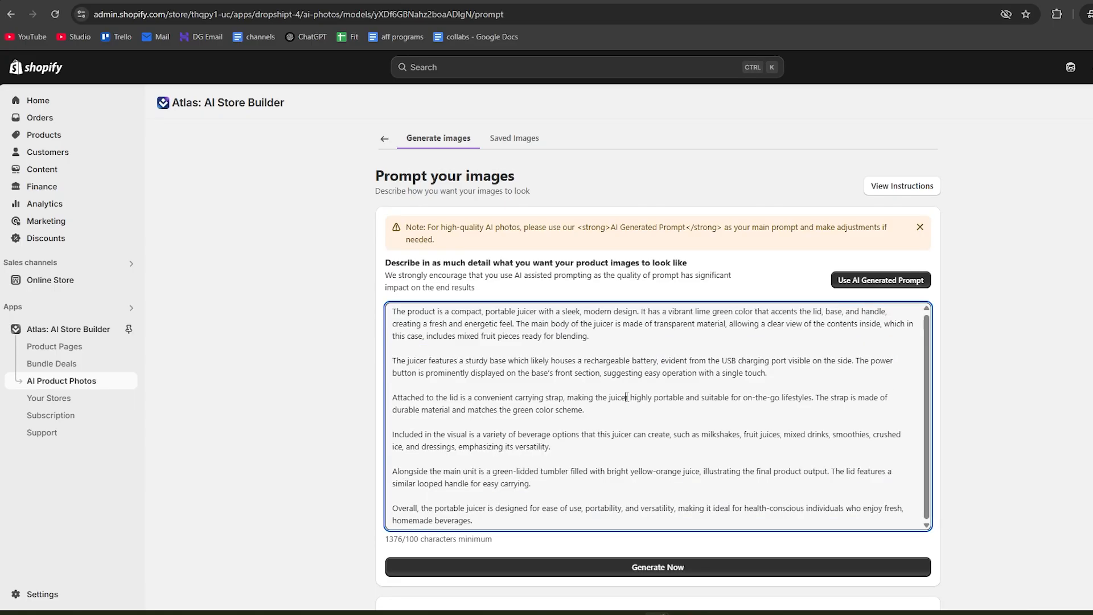
pyautogui.scroll(-1, 532, 366)
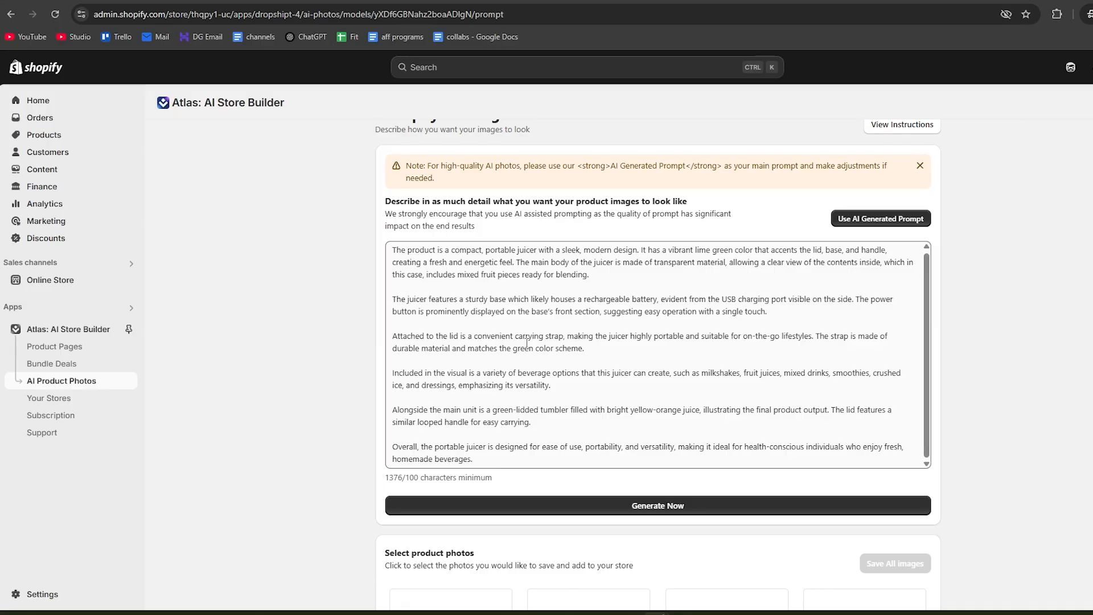
pyautogui.click(660, 511)
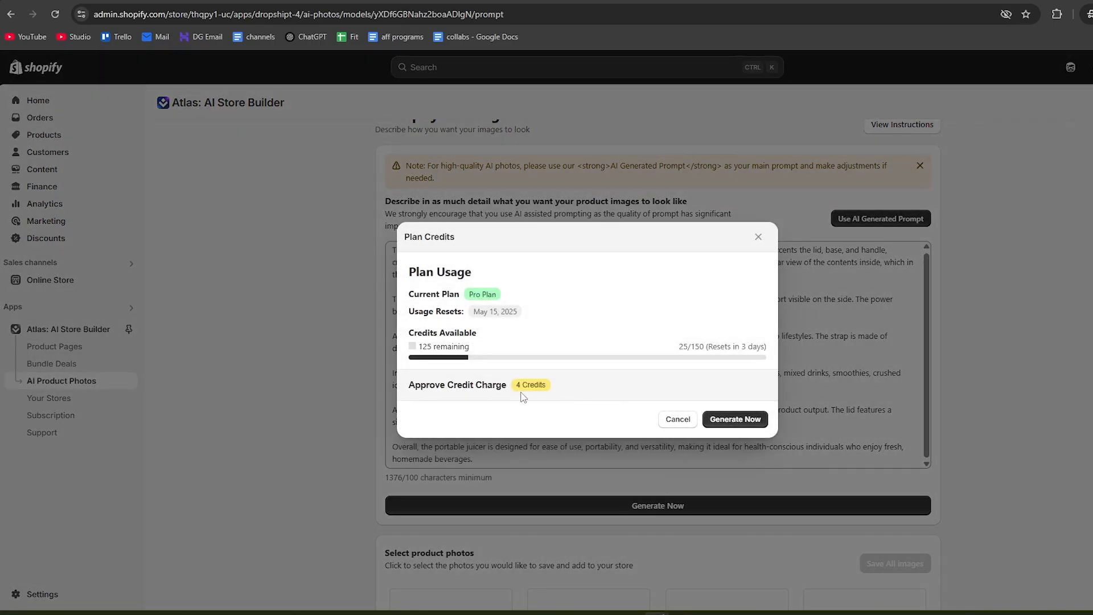
pyautogui.tripleClick(515, 392)
pyautogui.click(736, 419)
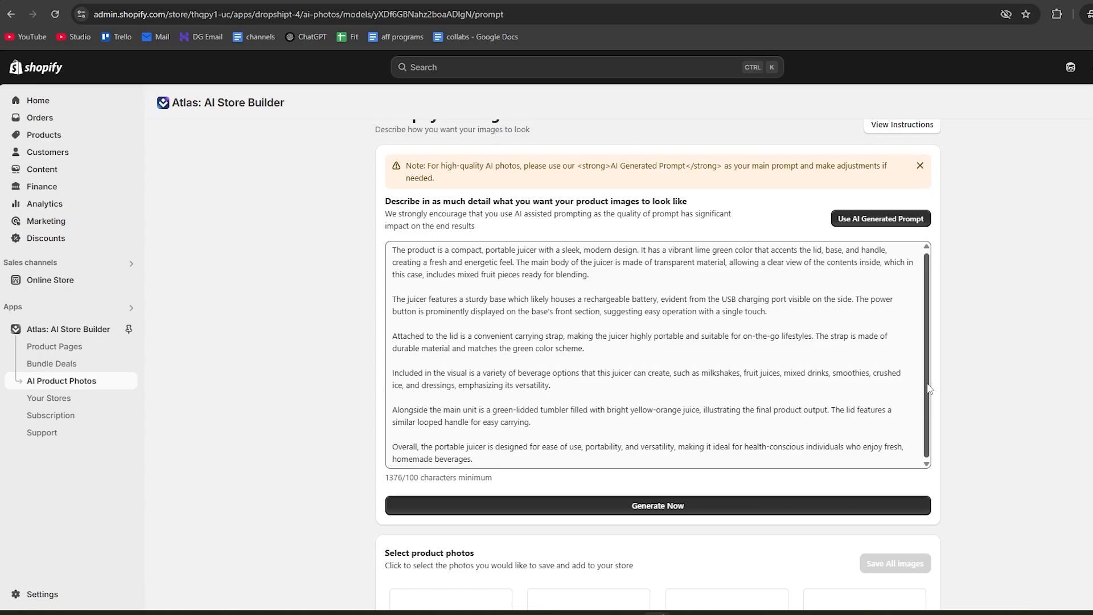
# - Select the second and fourth generated juicer photos and save them
pyautogui.scroll(-3, 928, 389)
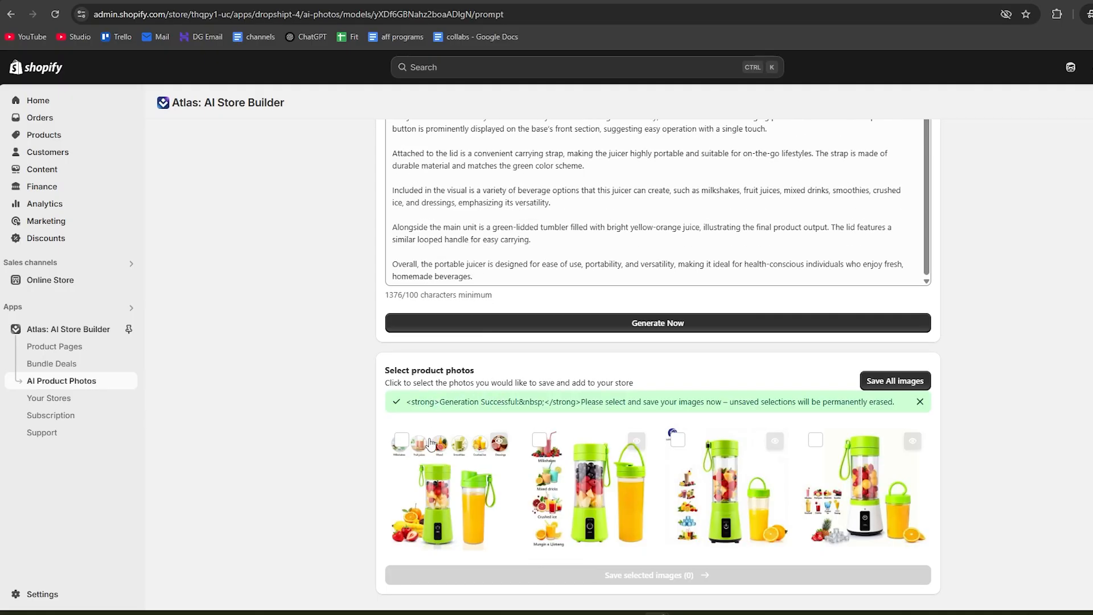
pyautogui.click(828, 446)
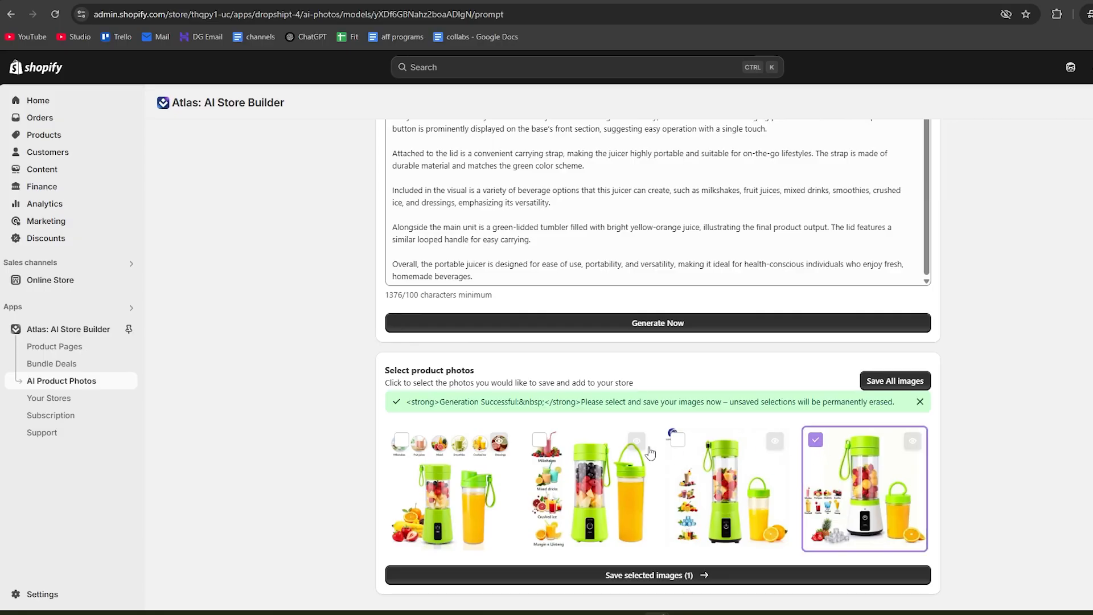
pyautogui.click(675, 448)
pyautogui.click(547, 449)
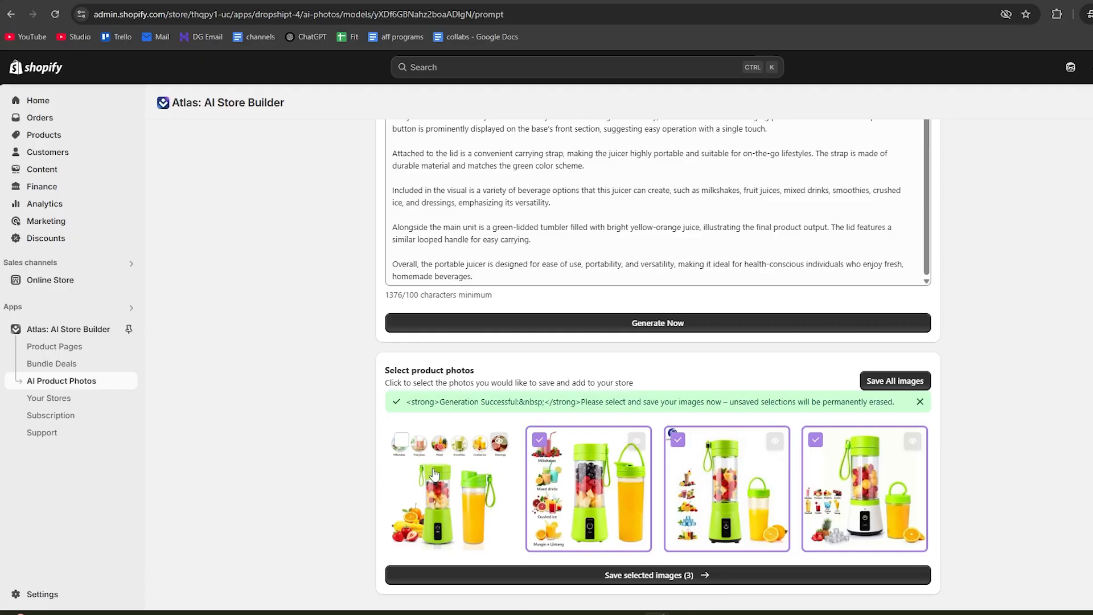
pyautogui.click(589, 466)
pyautogui.click(726, 462)
pyautogui.click(569, 460)
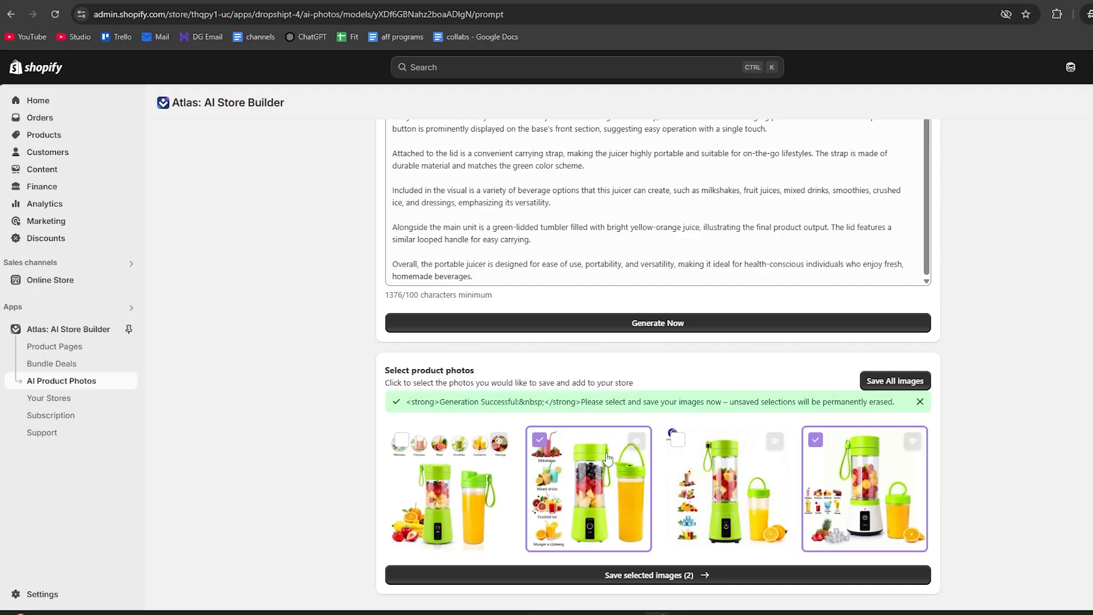
pyautogui.click(648, 575)
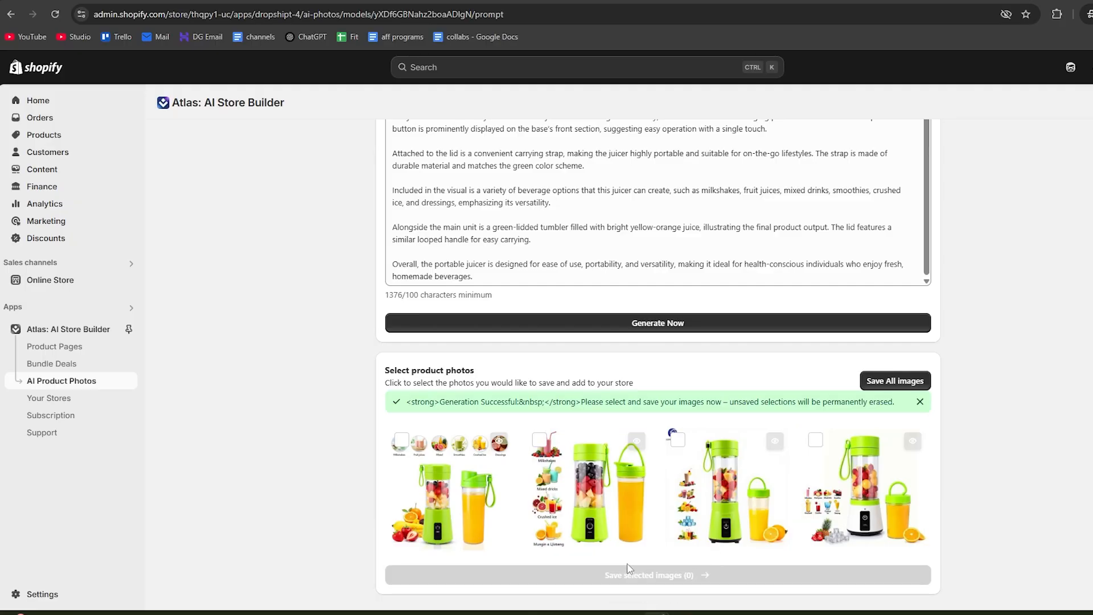
# - Open the model's saved images, select both photos and download them to the "photos ai shopify" folder
pyautogui.scroll(5, 633, 564)
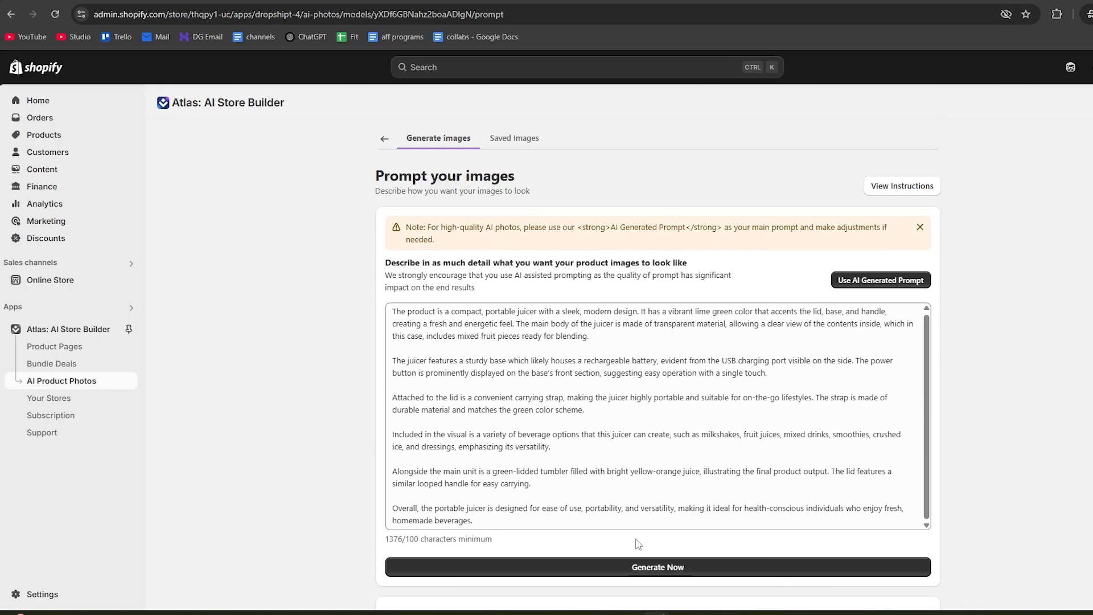
pyautogui.click(508, 139)
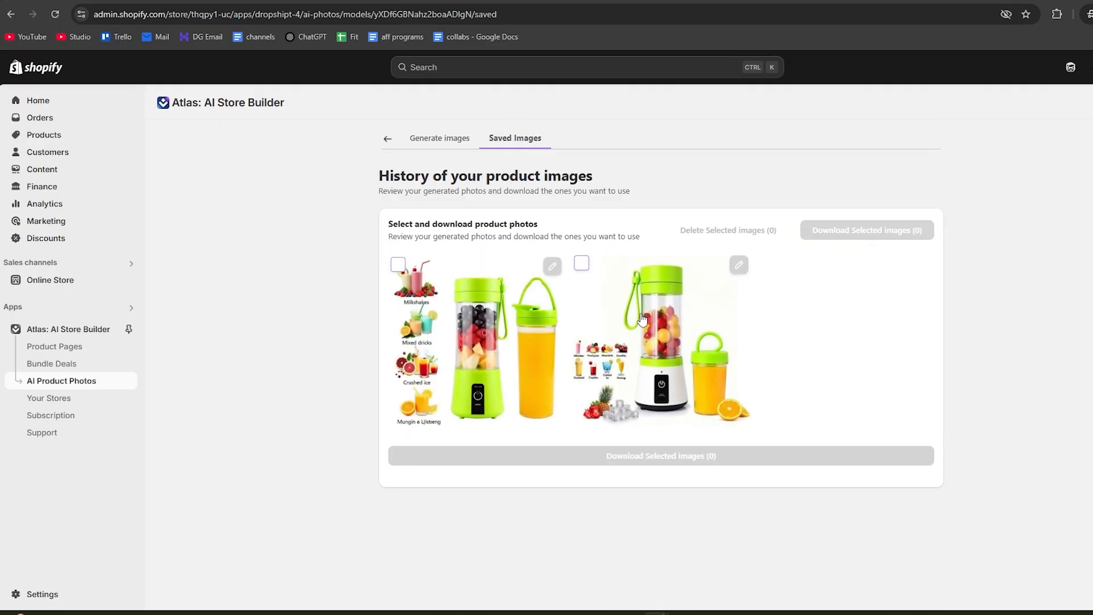
pyautogui.click(619, 289)
pyautogui.click(445, 264)
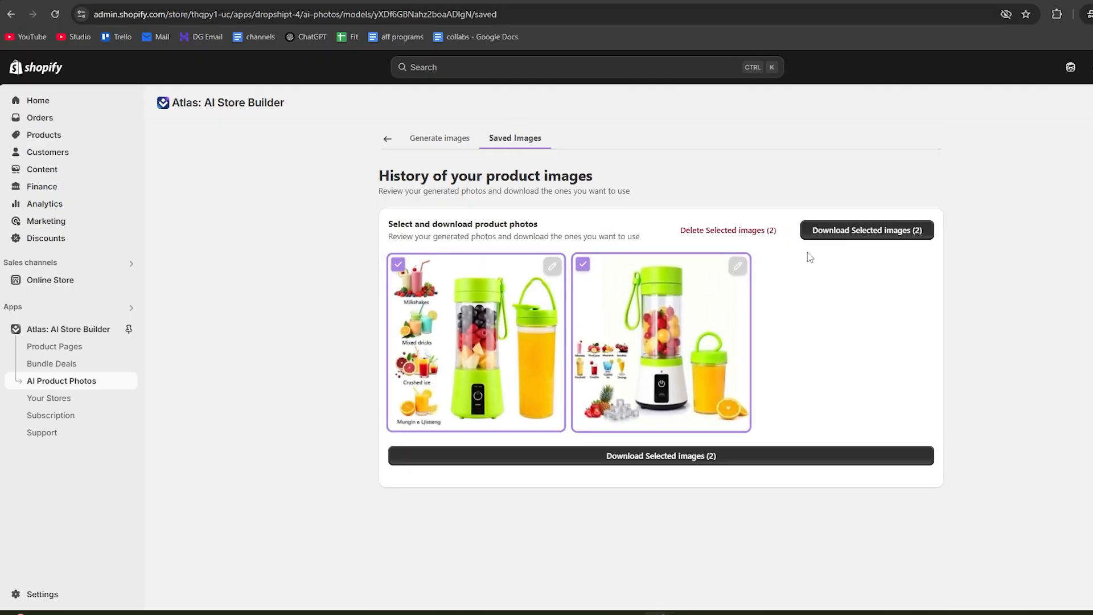
pyautogui.click(929, 235)
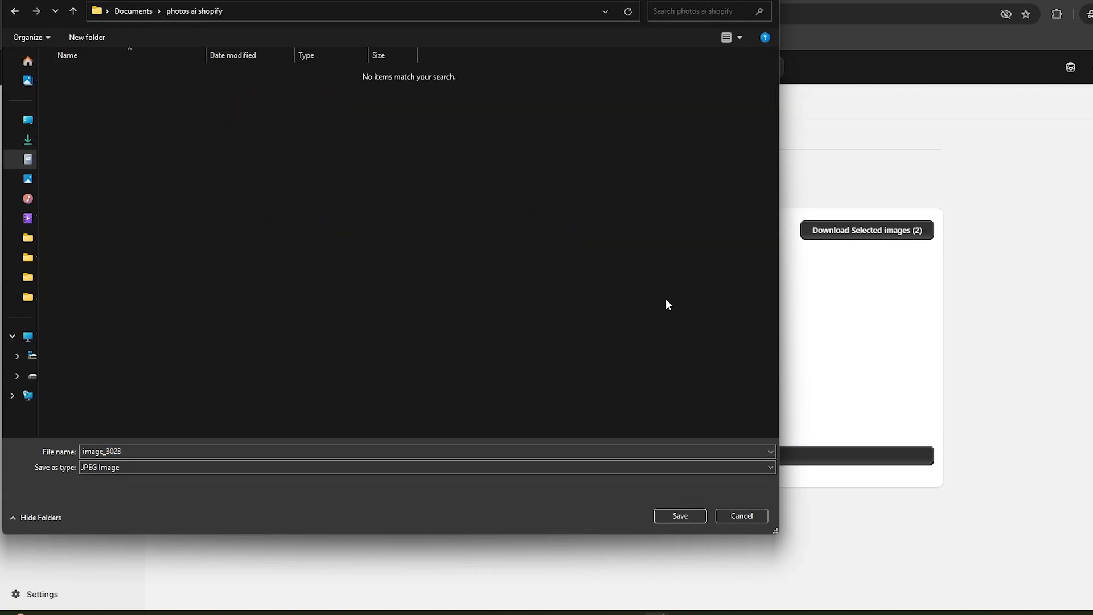
pyautogui.click(663, 514)
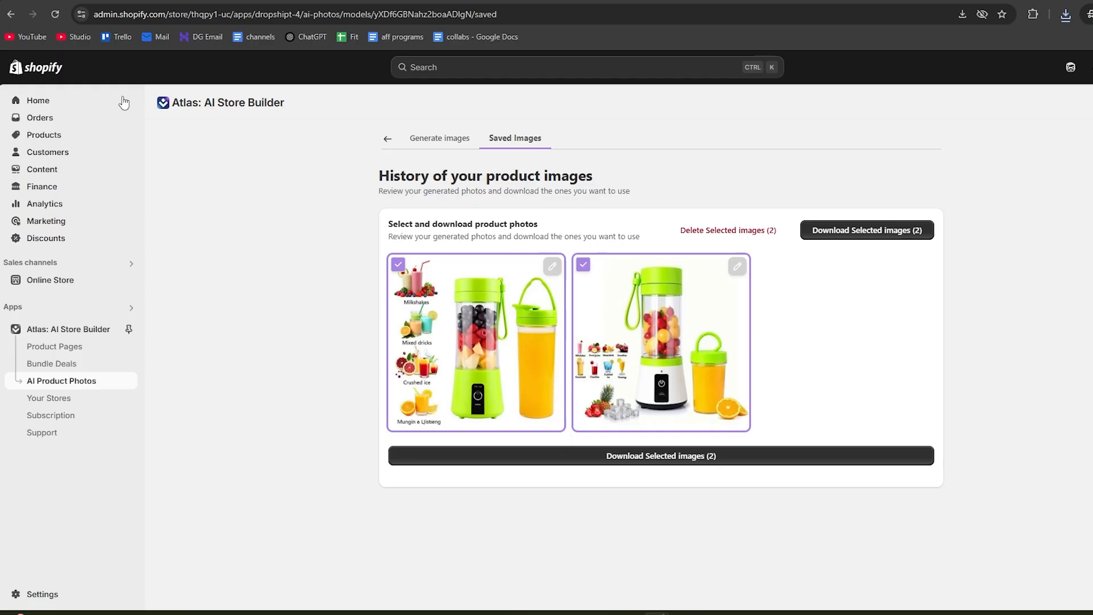
# - Leave the Atlas app and open the FreshBlend Portable Juicer™ product at its media section
pyautogui.click(49, 74)
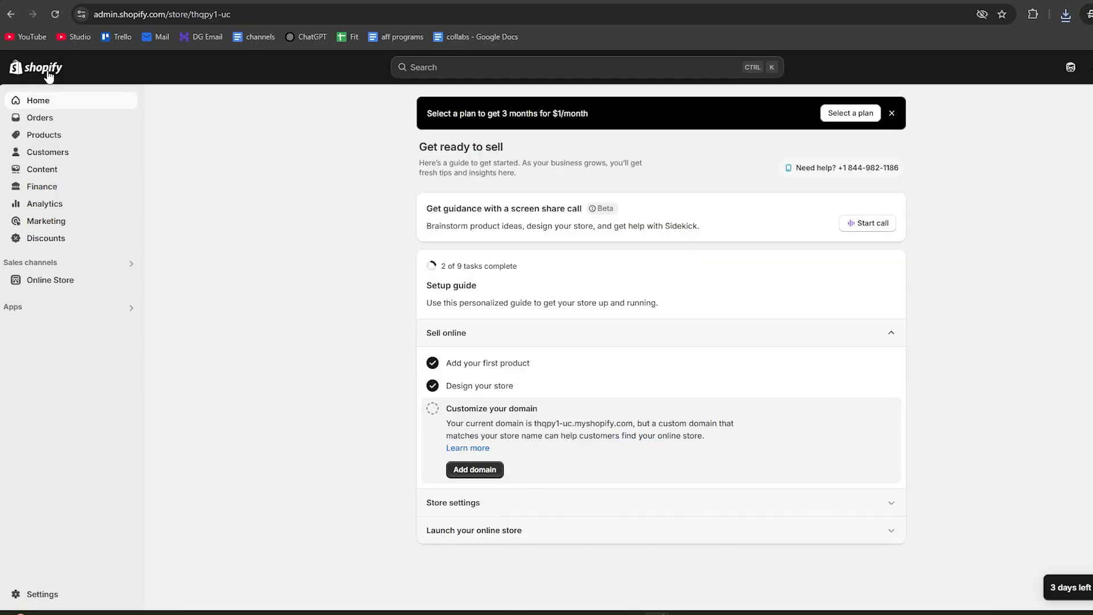
pyautogui.click(37, 140)
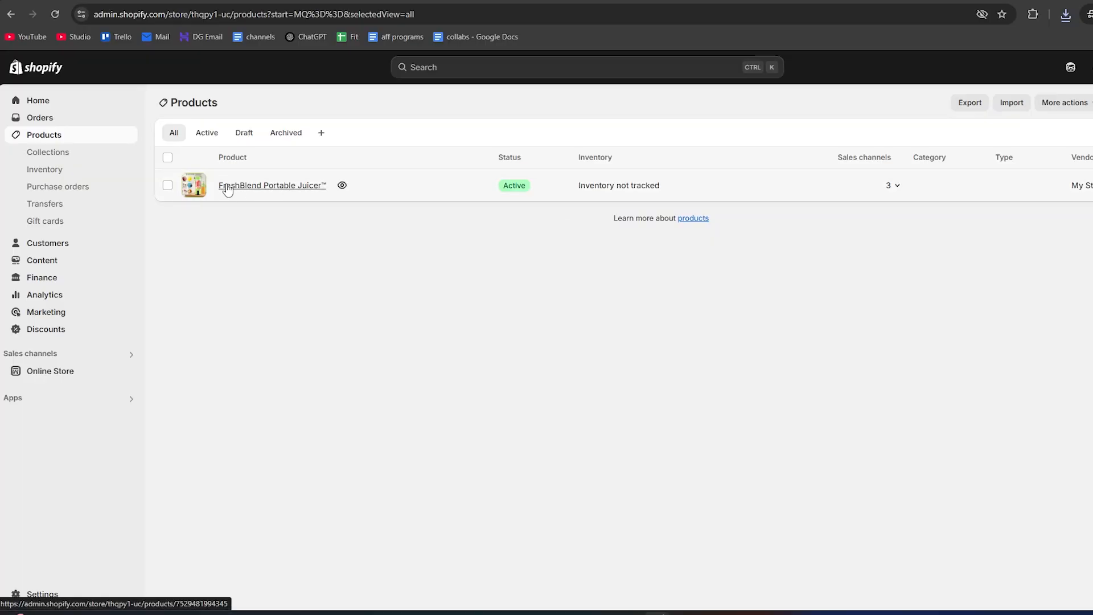
pyautogui.click(268, 188)
pyautogui.scroll(-6, 477, 285)
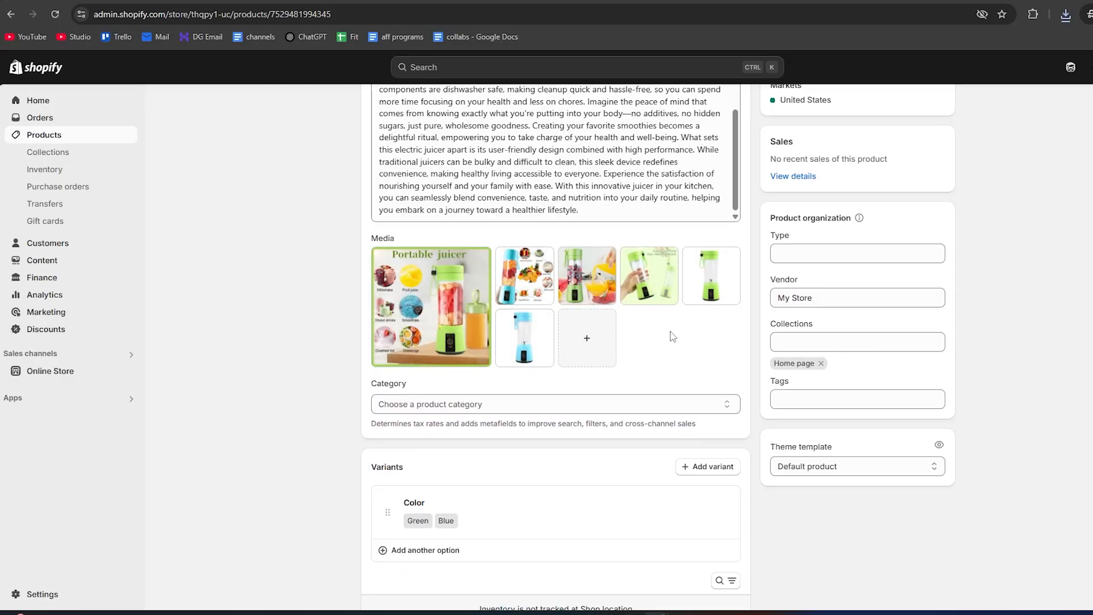
# - Upload image_3023 from the "photos ai shopify" folder and add it to the product's media
pyautogui.click(583, 340)
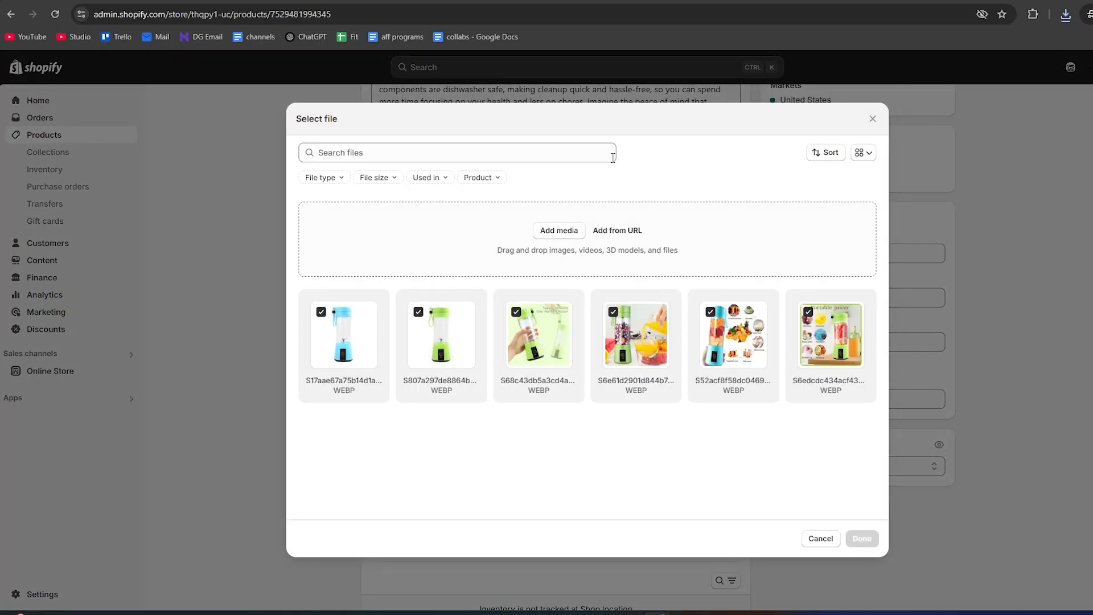
pyautogui.click(570, 234)
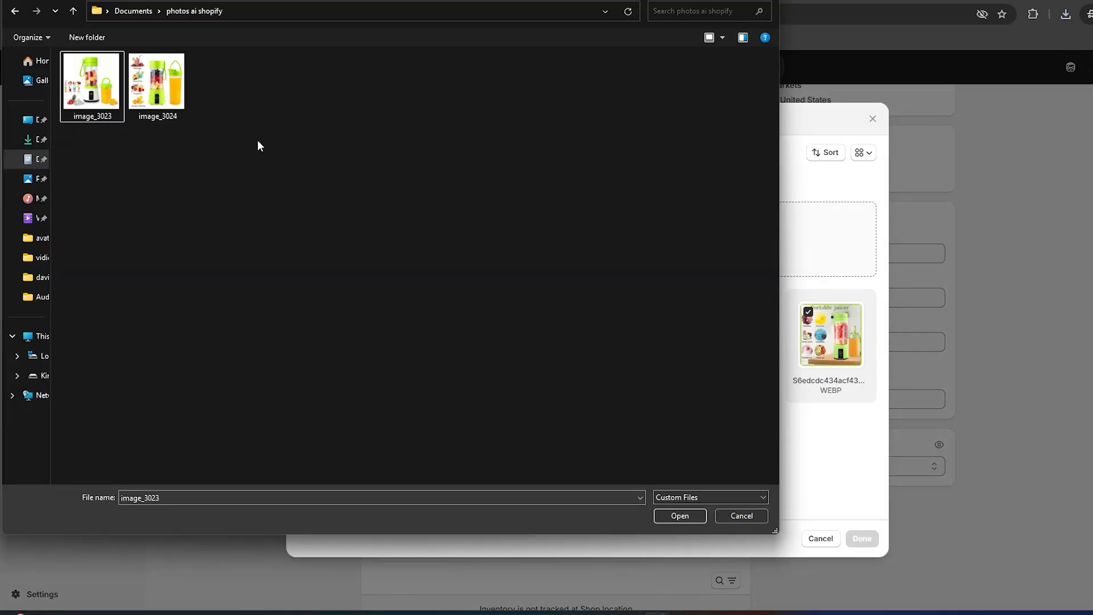
pyautogui.click(88, 111)
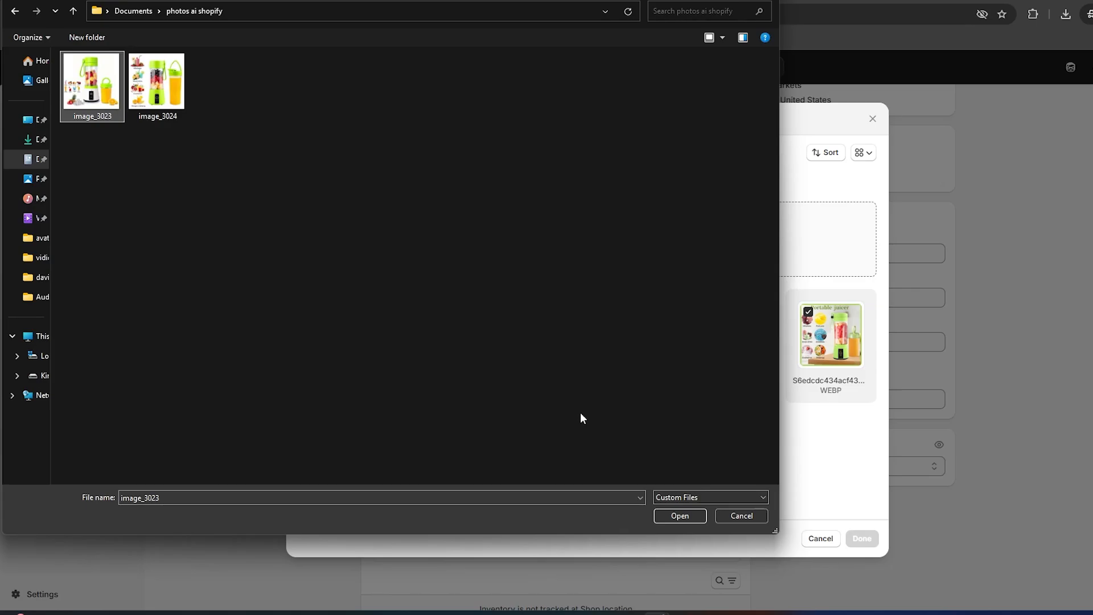
pyautogui.click(673, 519)
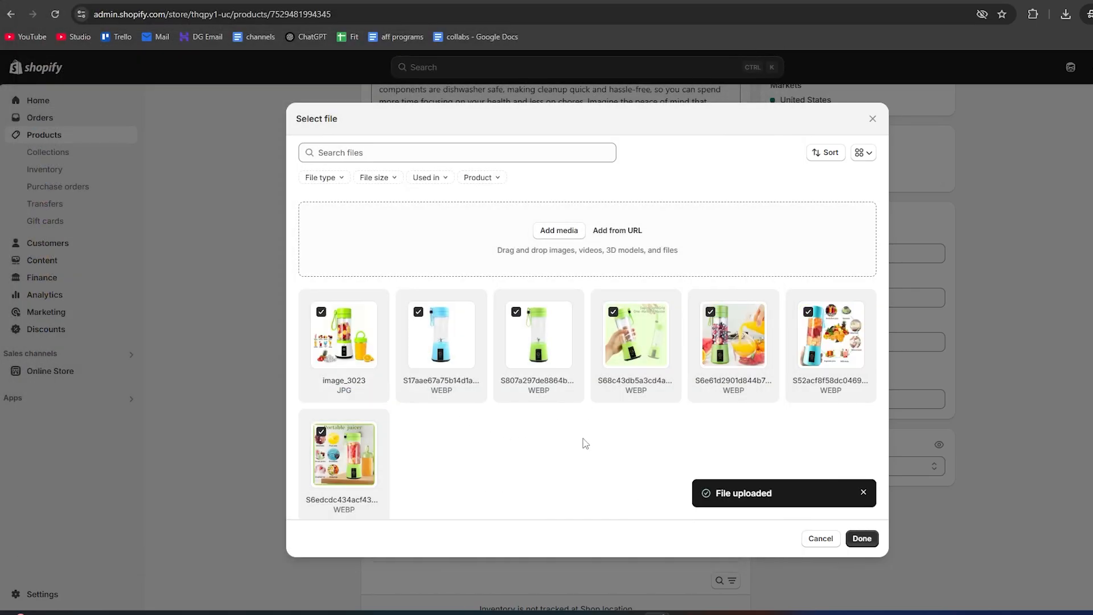
pyautogui.click(859, 540)
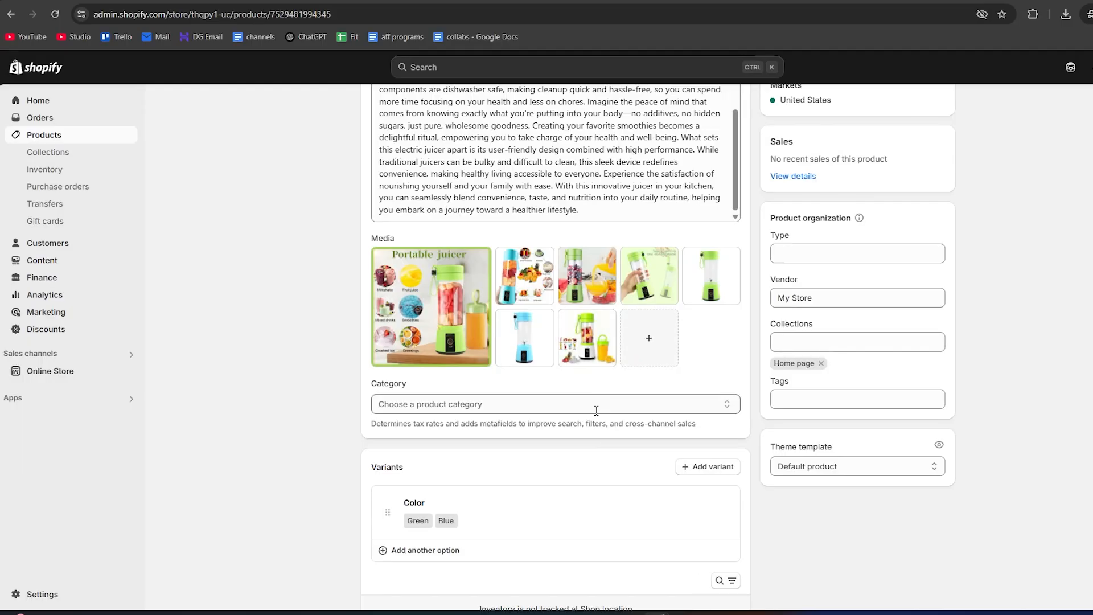
pyautogui.scroll(3, 705, 452)
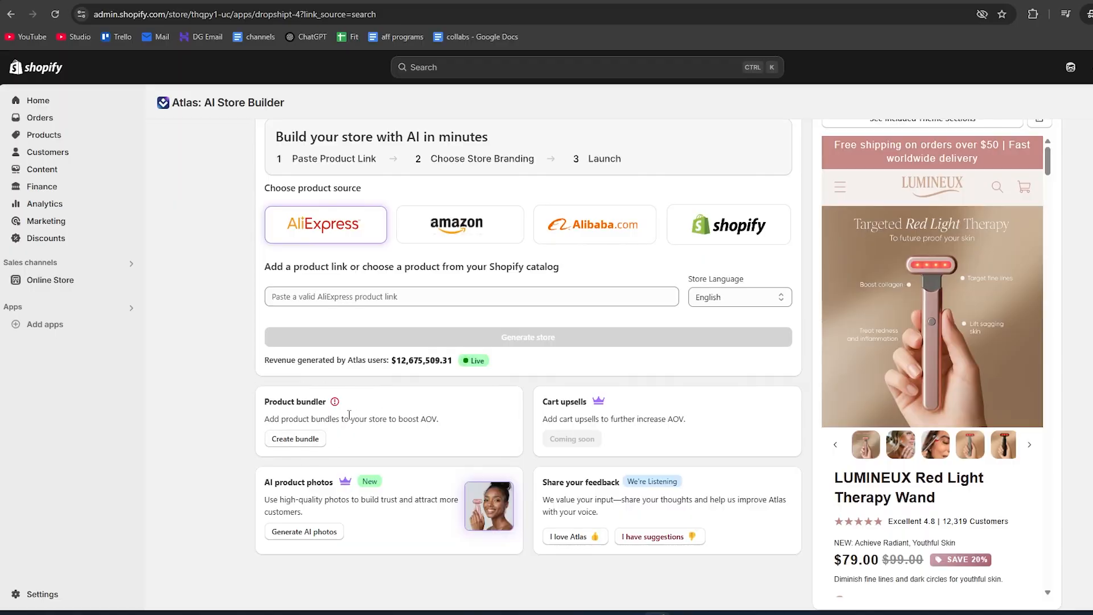
# - Start a new product bundle in Atlas AI Store Builder from the Volume Discount template
pyautogui.scroll(1, 196, 190)
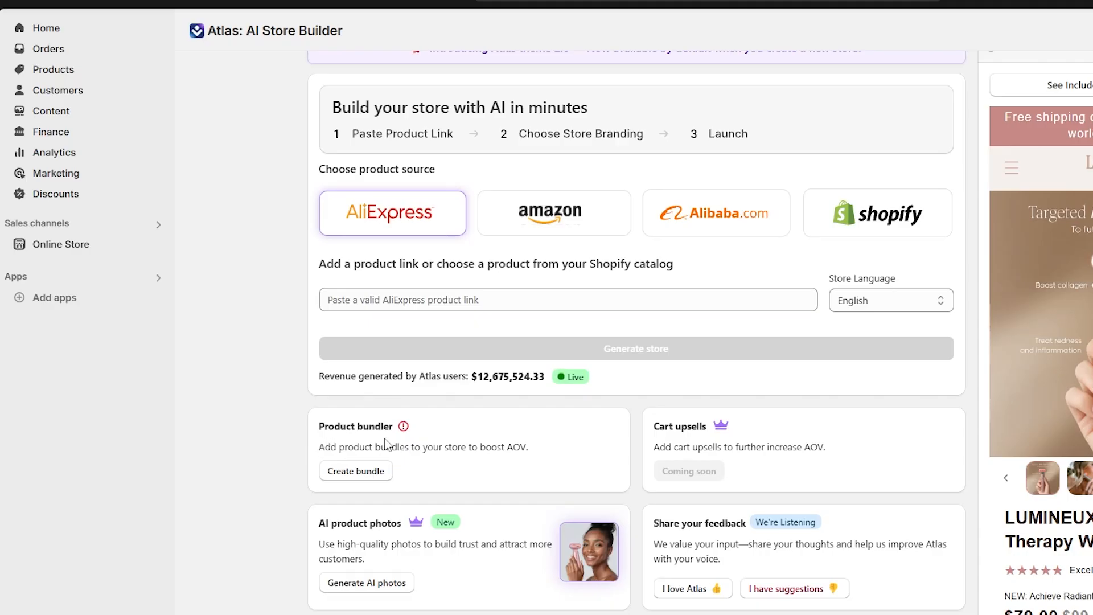
pyautogui.click(356, 471)
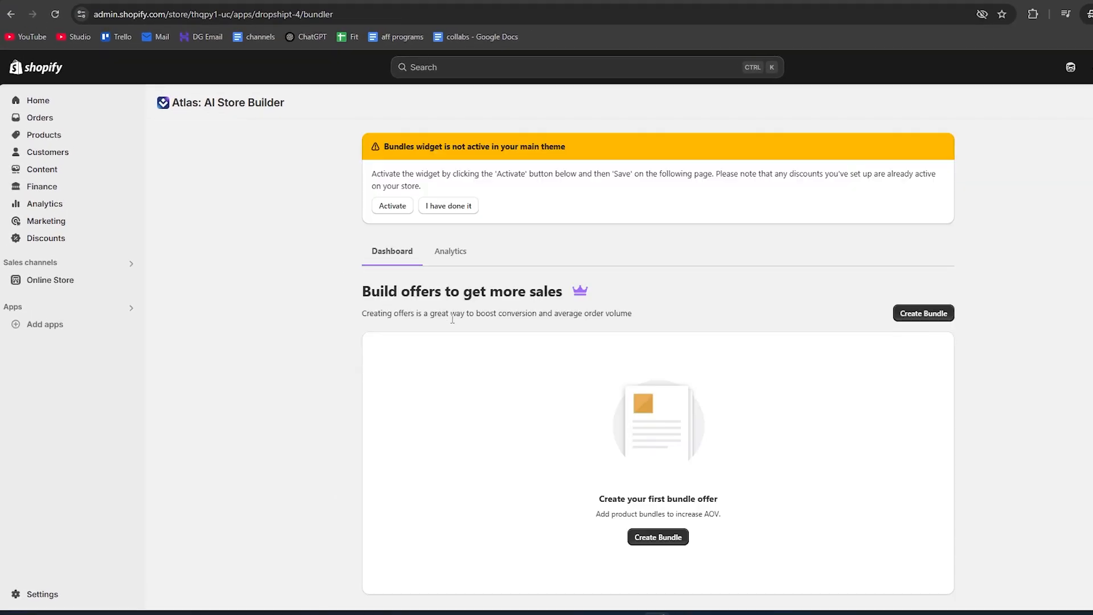
pyautogui.click(925, 314)
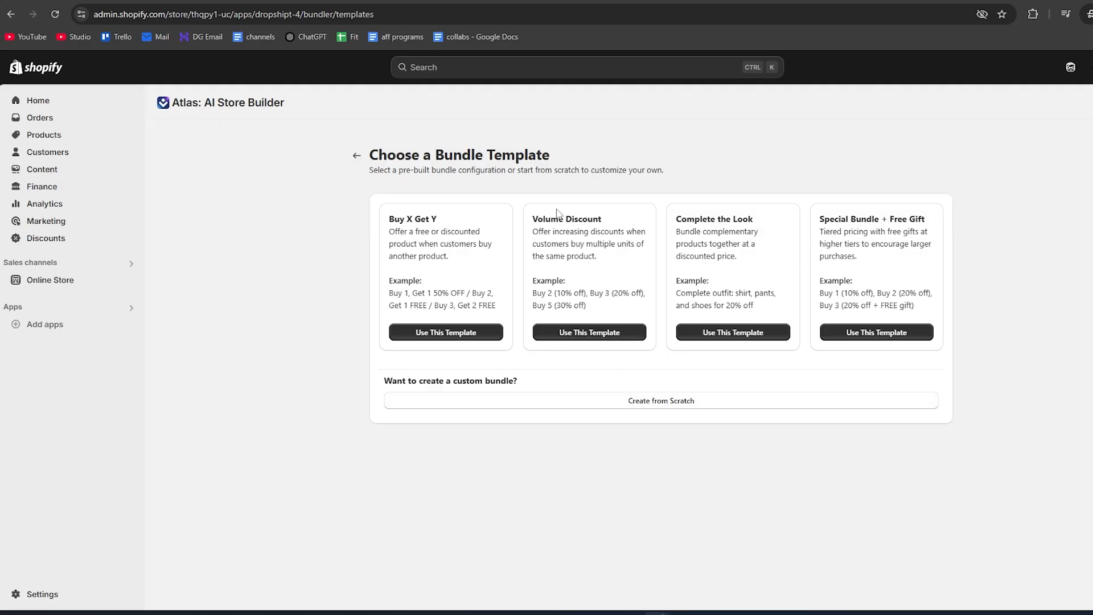
pyautogui.click(592, 333)
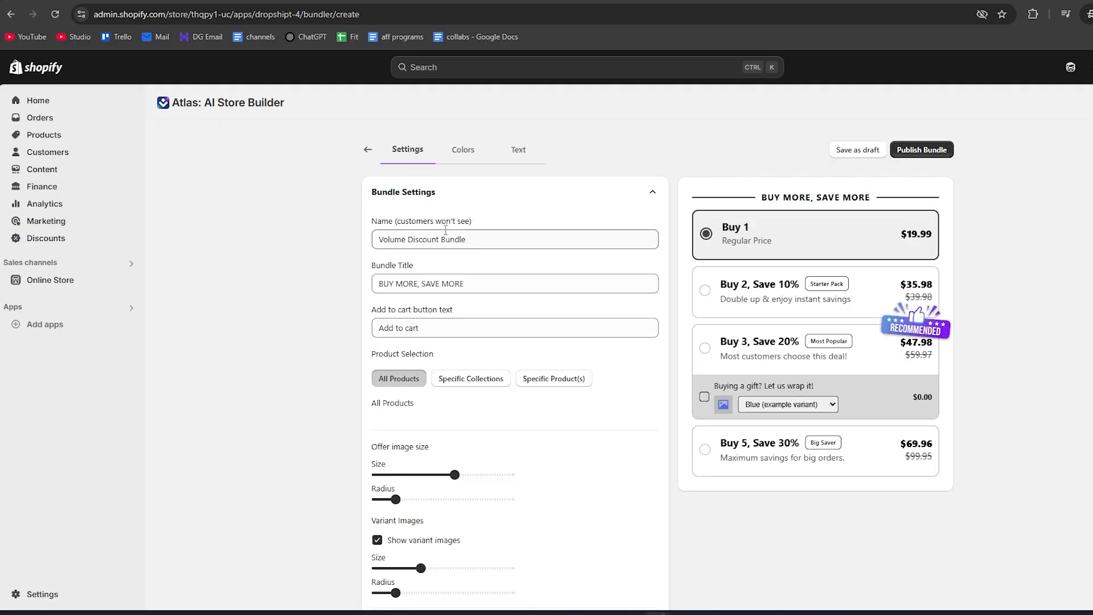
# - Examine the bundle's internal name and bundle title in the bundle settings
pyautogui.moveTo(476, 226); pyautogui.dragTo(396, 224)
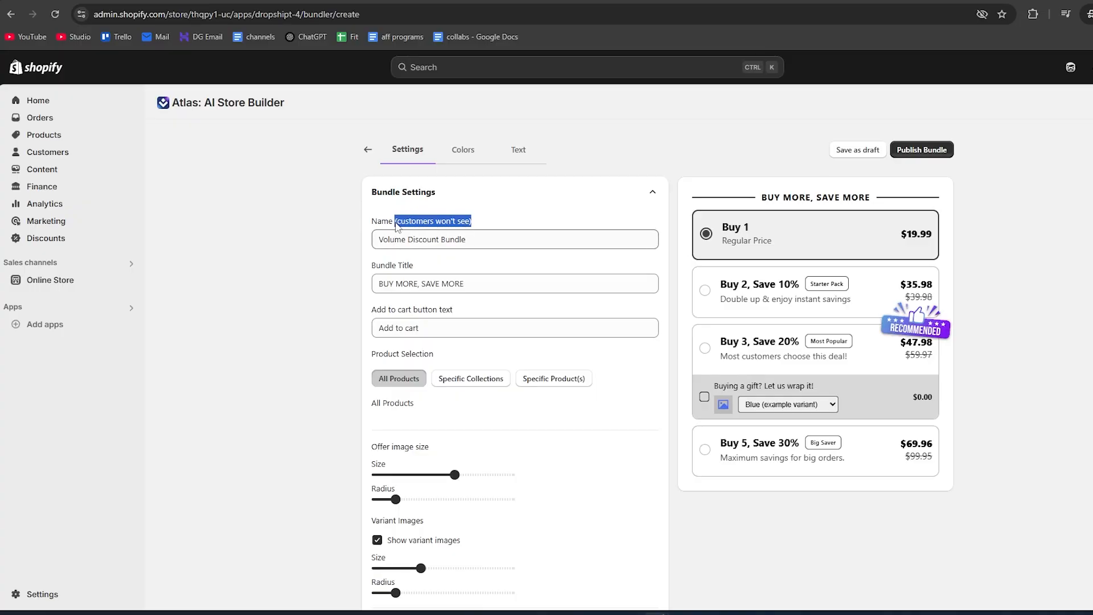
pyautogui.click(343, 227)
pyautogui.moveTo(472, 239); pyautogui.dragTo(387, 236)
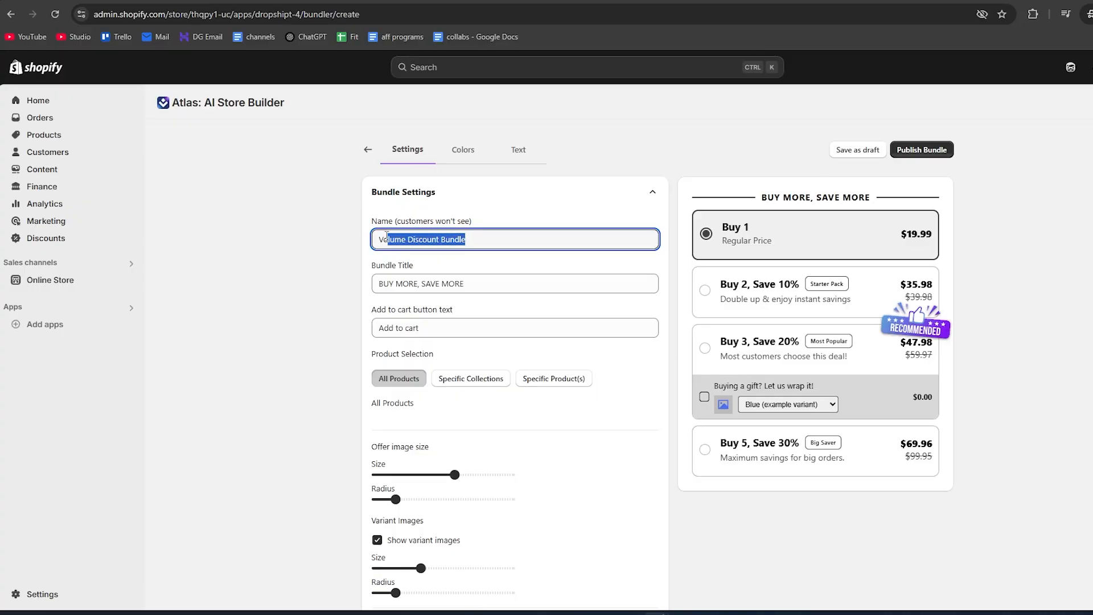
pyautogui.click(336, 242)
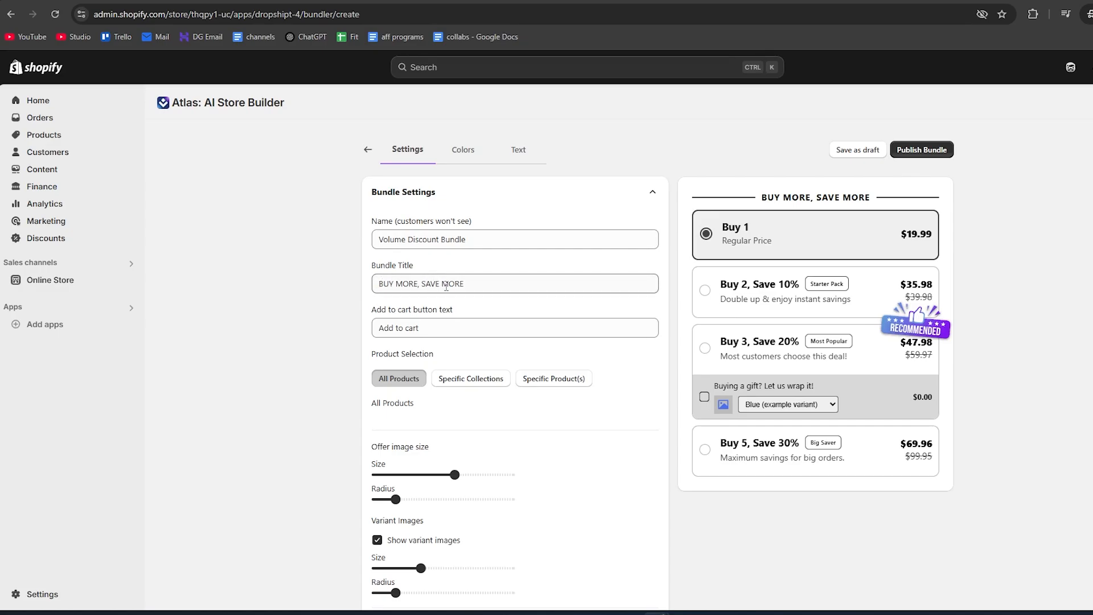
pyautogui.click(468, 287)
# - Change the bundle's add-to-cart button text to "get this deal"
pyautogui.scroll(-1, 465, 265)
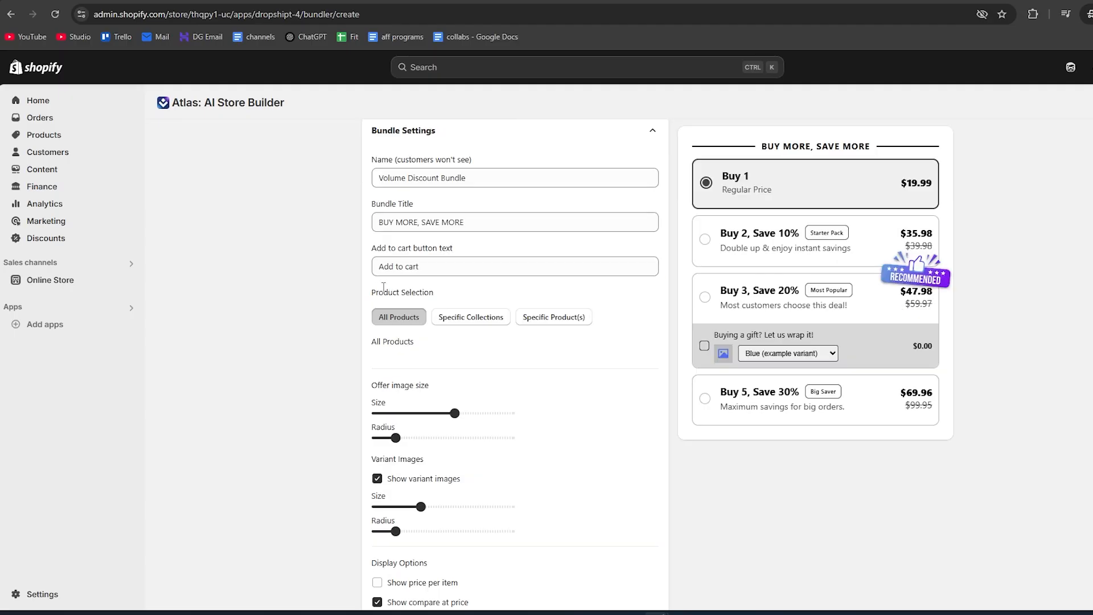
pyautogui.moveTo(454, 249); pyautogui.dragTo(425, 266)
pyautogui.click(457, 255)
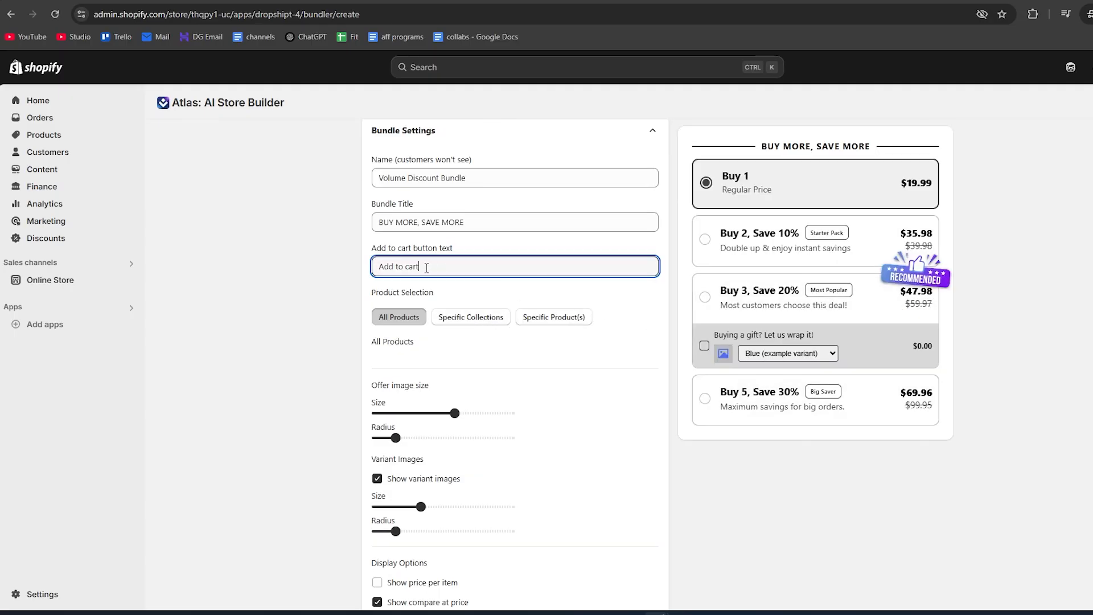
pyautogui.moveTo(425, 266); pyautogui.dragTo(367, 272)
pyautogui.write('get this deal')
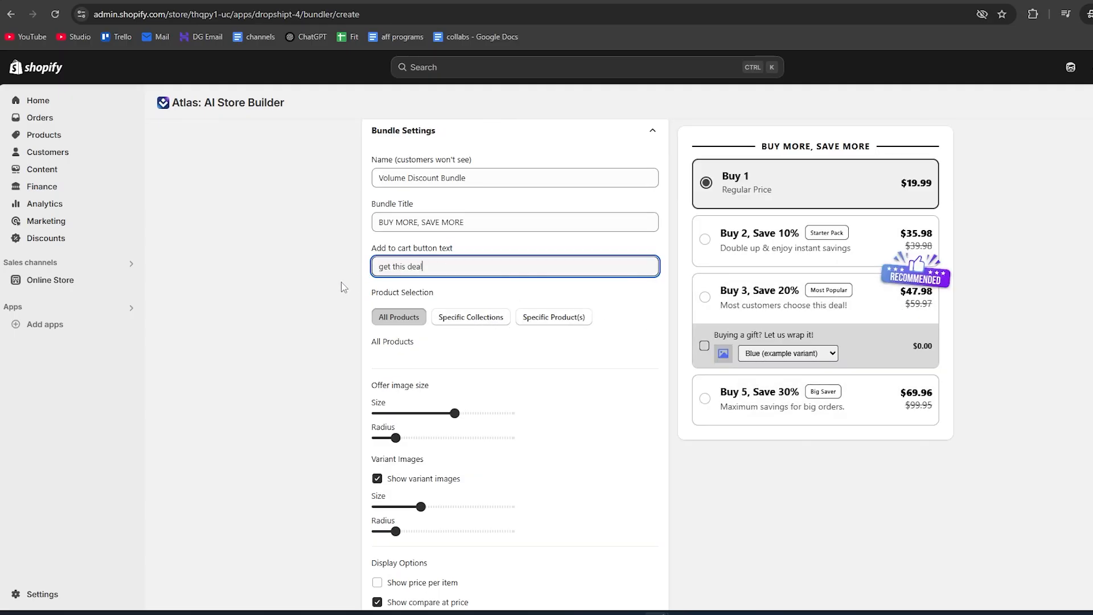
pyautogui.click(339, 286)
# - Limit the bundle to specific products and add FreshBlend Portable Juicer™ as the selected product
pyautogui.scroll(-1, 370, 256)
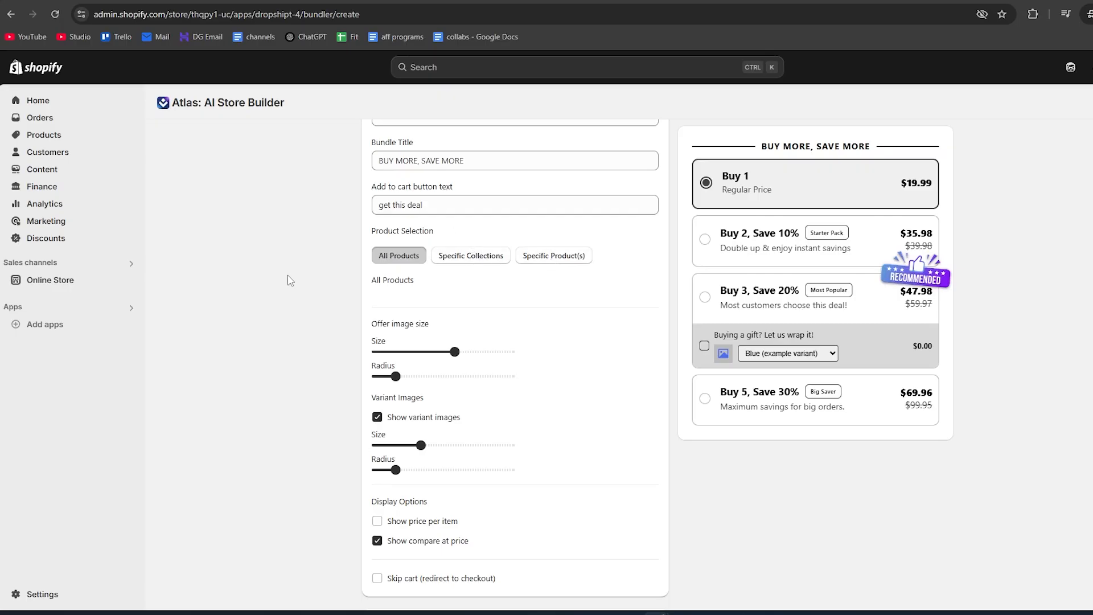
pyautogui.click(539, 257)
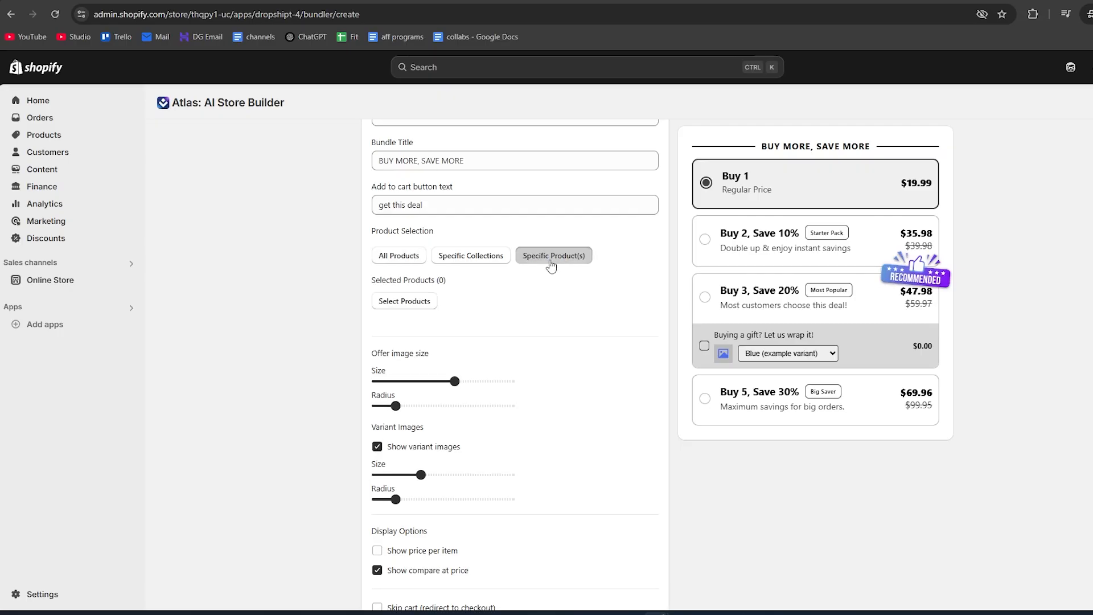
pyautogui.click(405, 311)
pyautogui.click(412, 240)
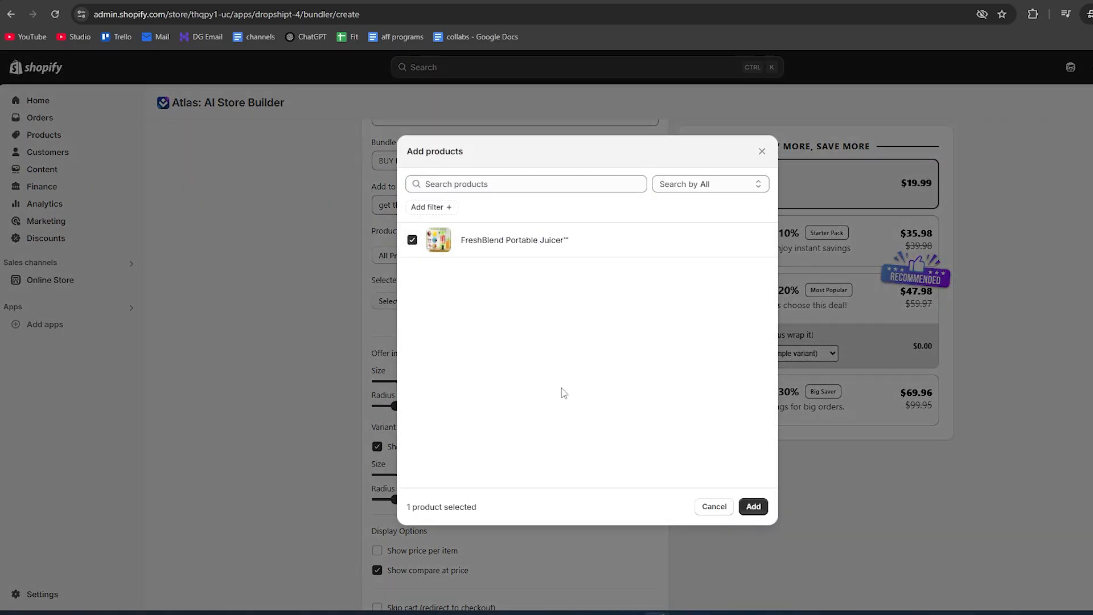
pyautogui.click(753, 506)
pyautogui.scroll(-1, 509, 398)
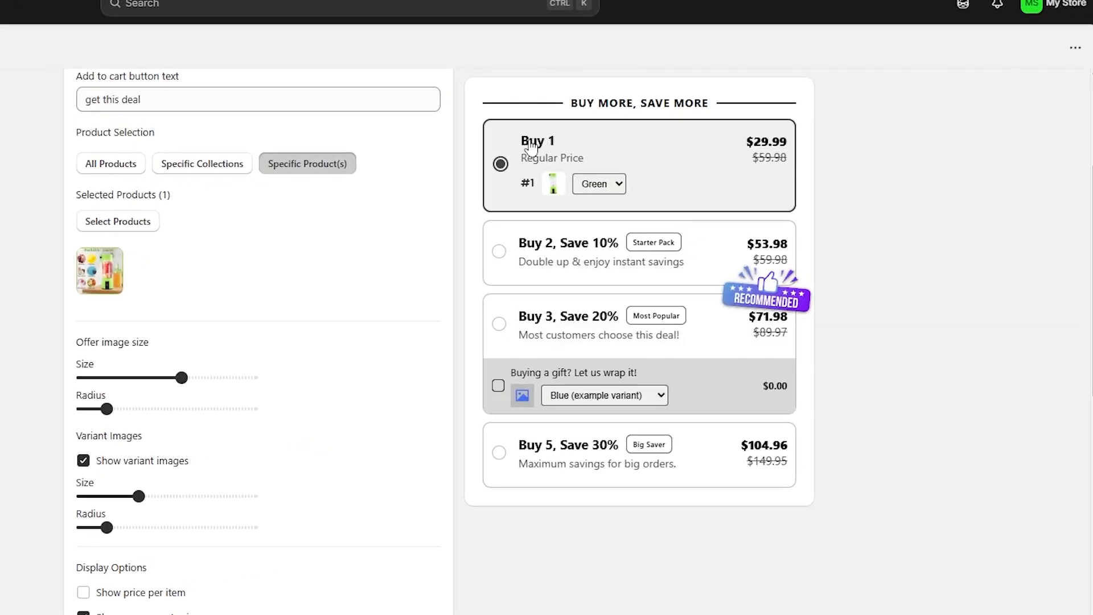
# - Examine the variant choices in the bundle preview and the settings of the Buy 2, Save 10% offer
pyautogui.click(587, 185)
pyautogui.click(511, 259)
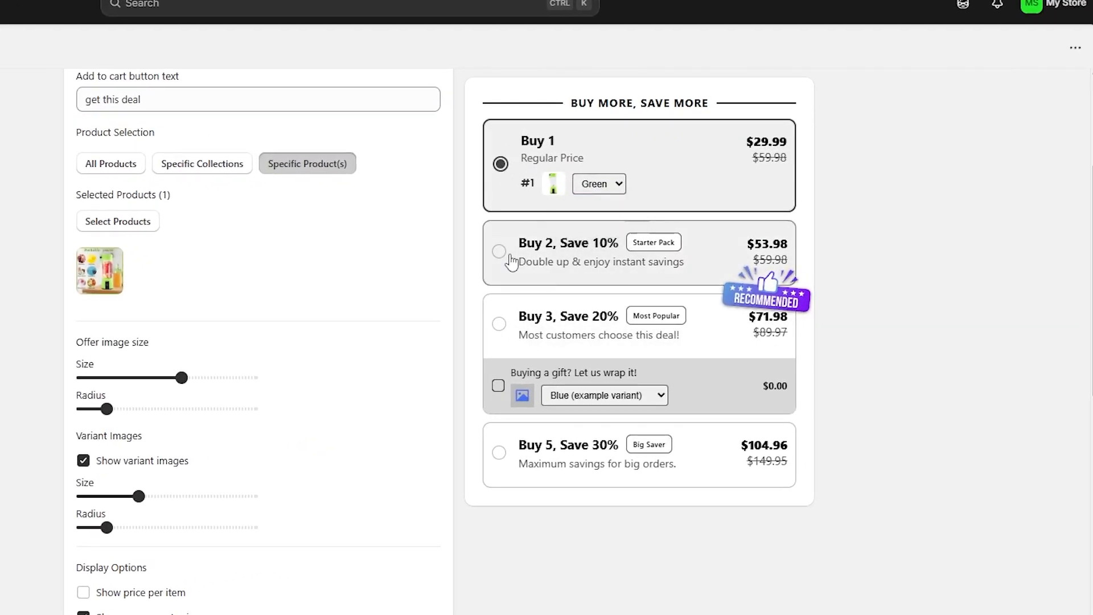
pyautogui.click(511, 259)
pyautogui.click(499, 339)
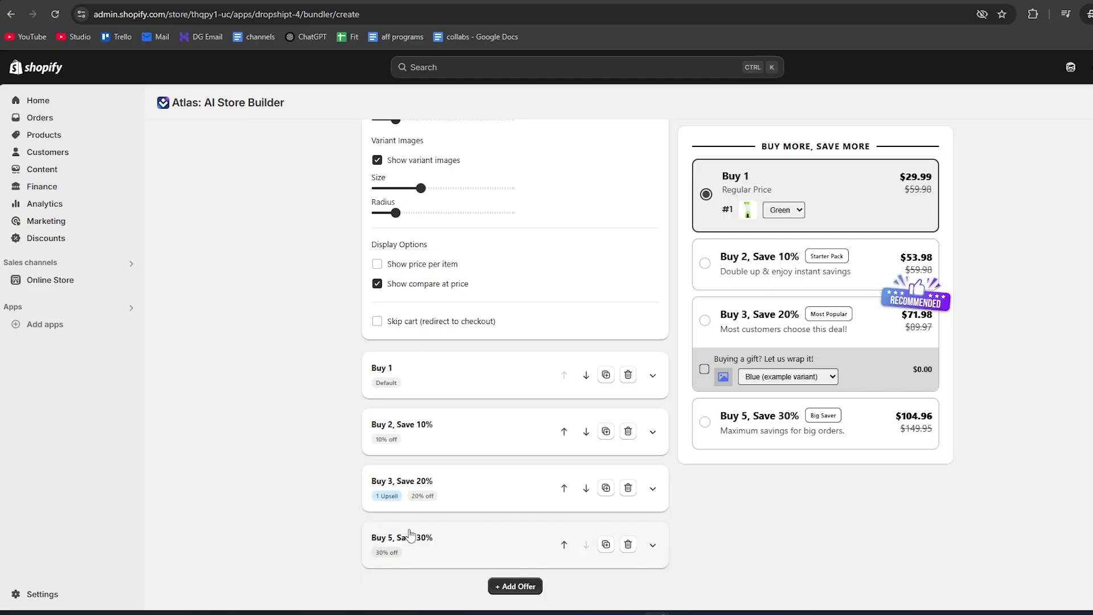
pyautogui.click(457, 435)
pyautogui.scroll(-2, 433, 399)
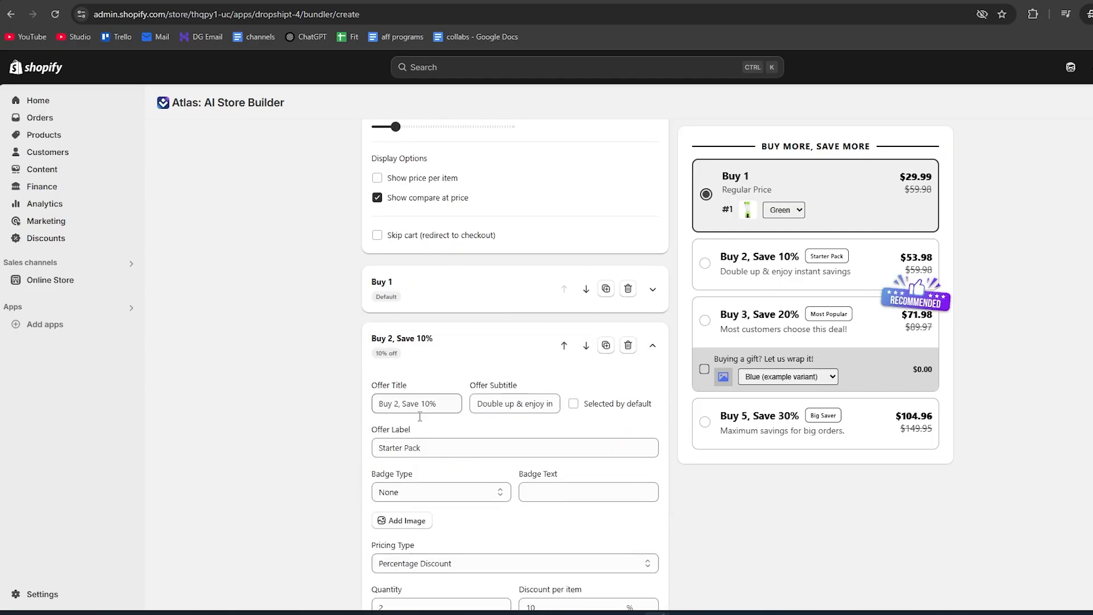
pyautogui.scroll(-2, 412, 365)
pyautogui.scroll(1, 400, 362)
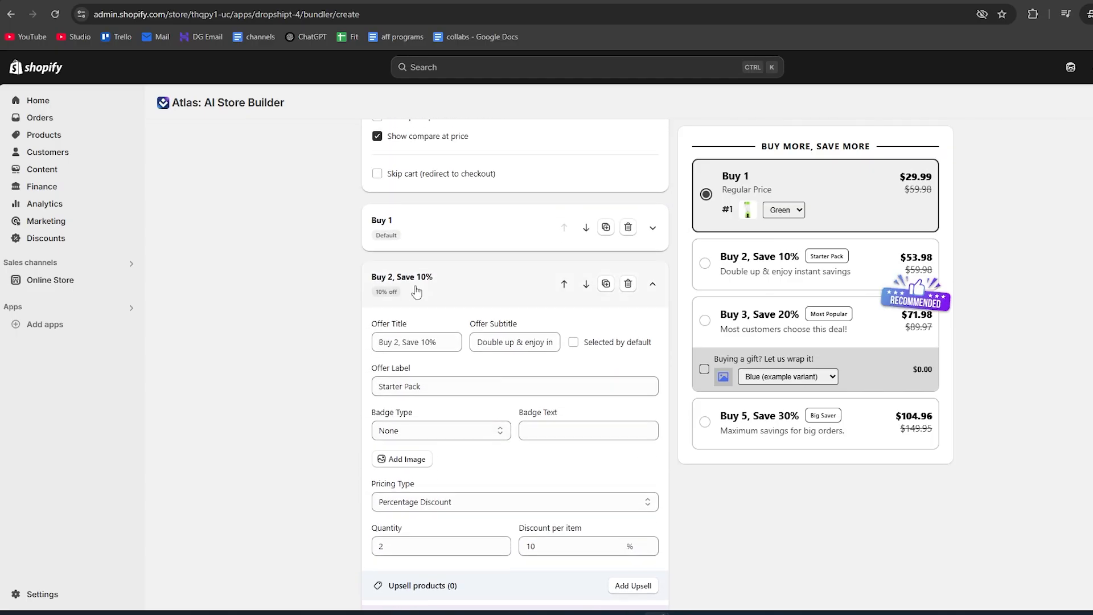
pyautogui.click(416, 289)
pyautogui.click(408, 381)
pyautogui.scroll(-3, 393, 422)
pyautogui.click(407, 228)
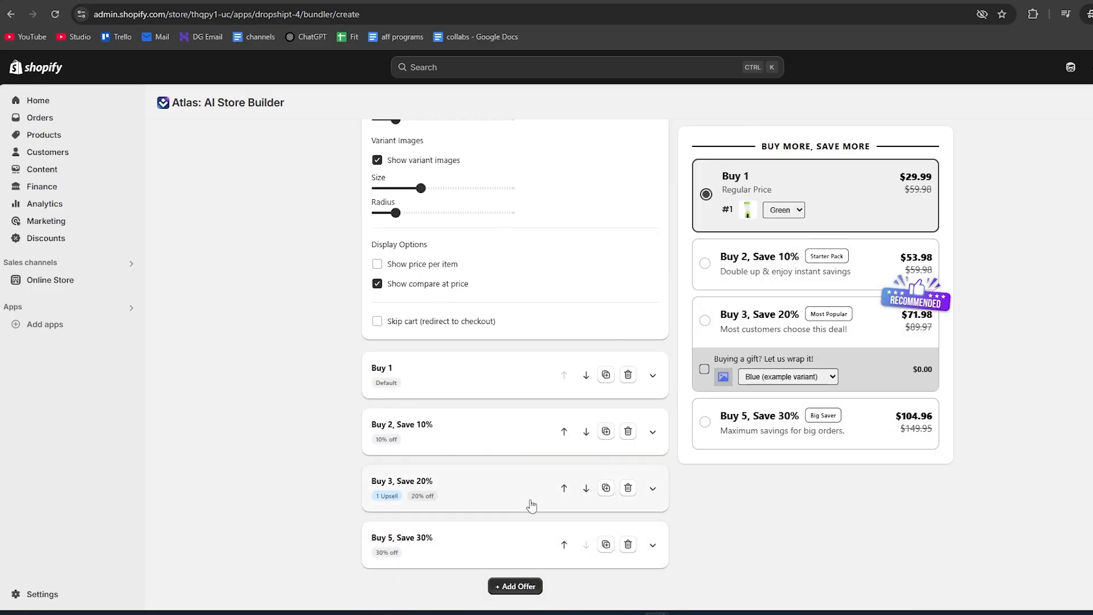
# - Change the bundle's line accent color to a bright turquoise in its general colors
pyautogui.scroll(10, 570, 432)
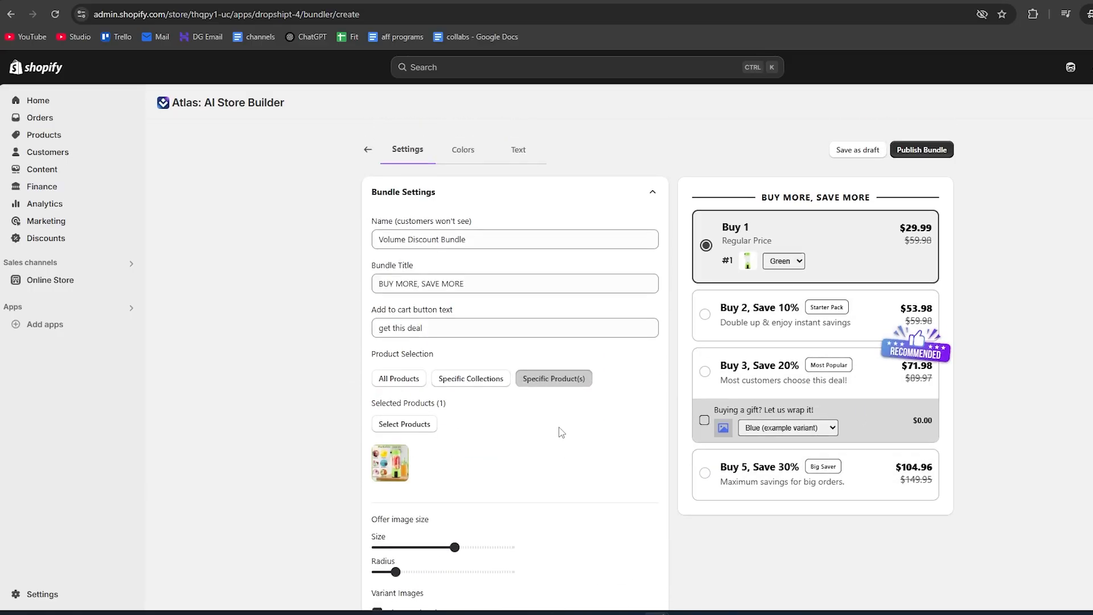
pyautogui.click(461, 154)
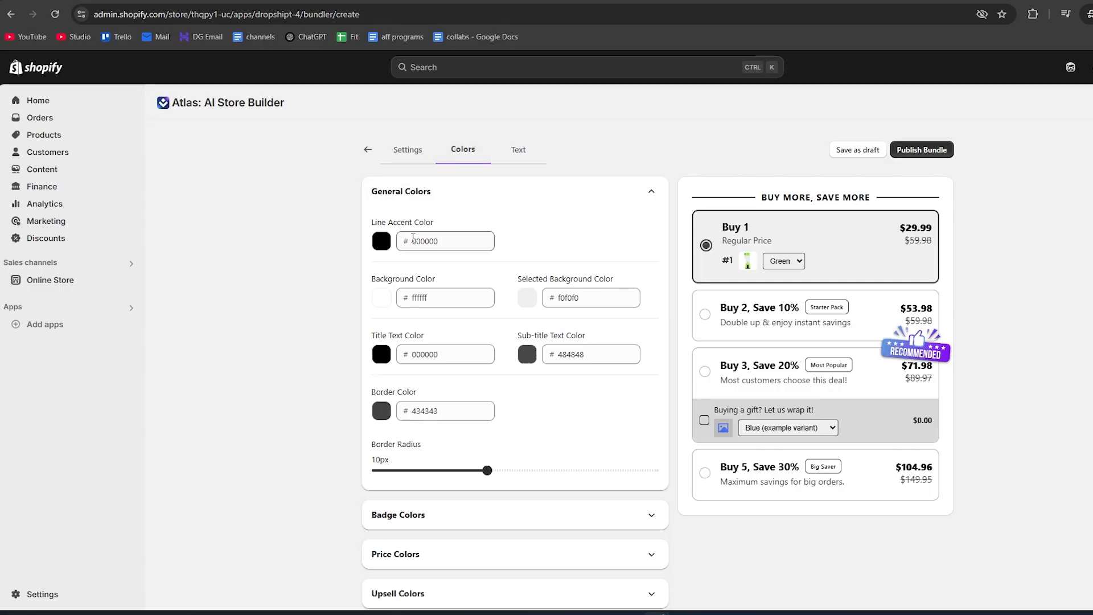
pyautogui.scroll(-1, 428, 233)
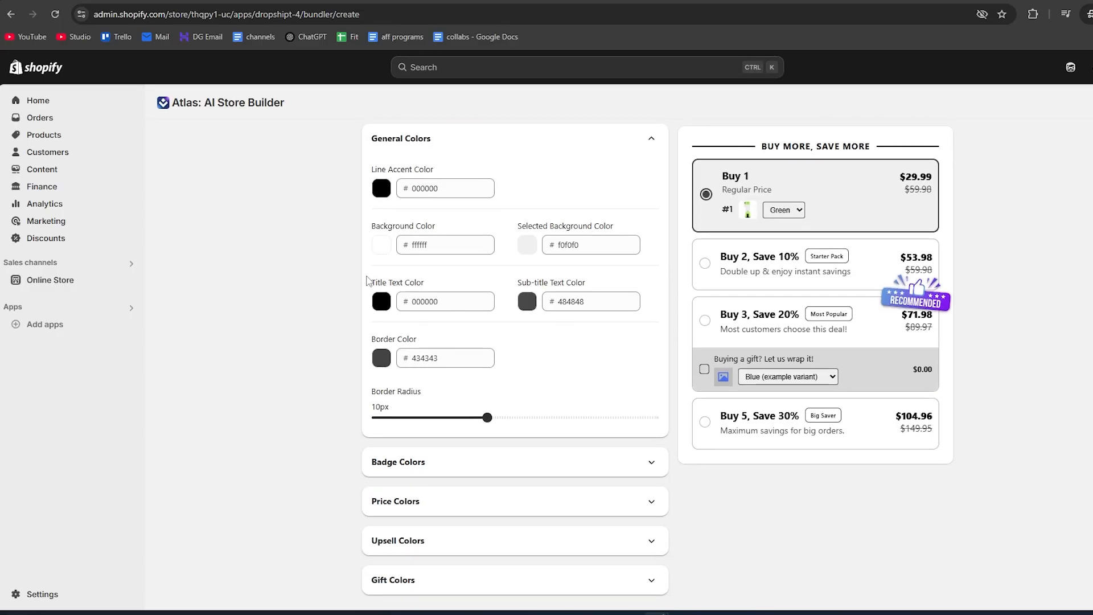
pyautogui.click(381, 192)
pyautogui.moveTo(483, 215); pyautogui.dragTo(477, 191)
pyautogui.click(570, 141)
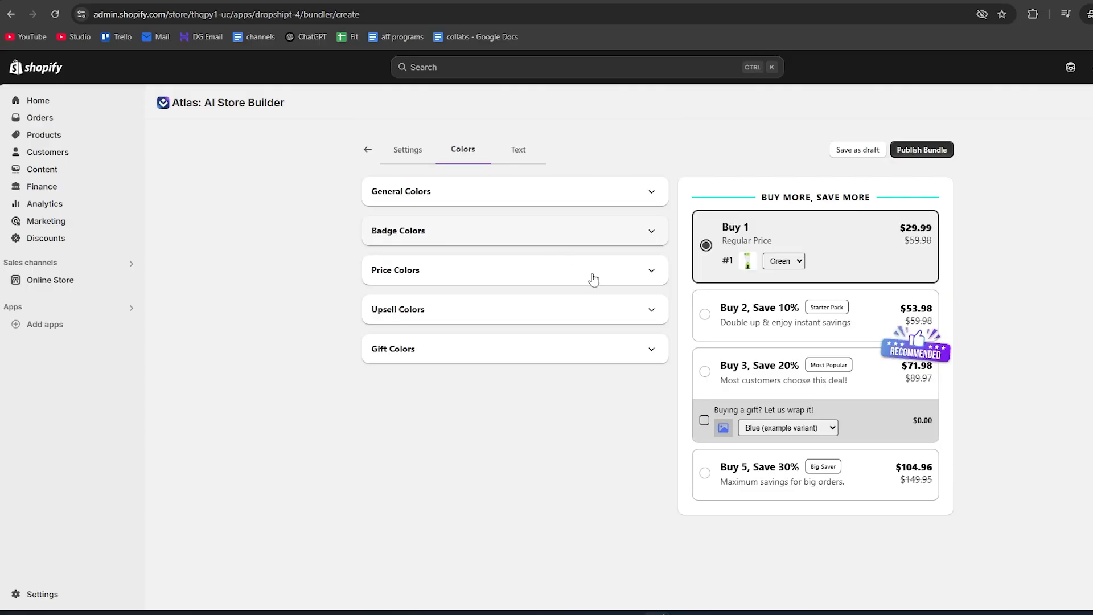
# - Check the bundle's text styles, publish the bundle and continue to the store's themes
pyautogui.click(516, 150)
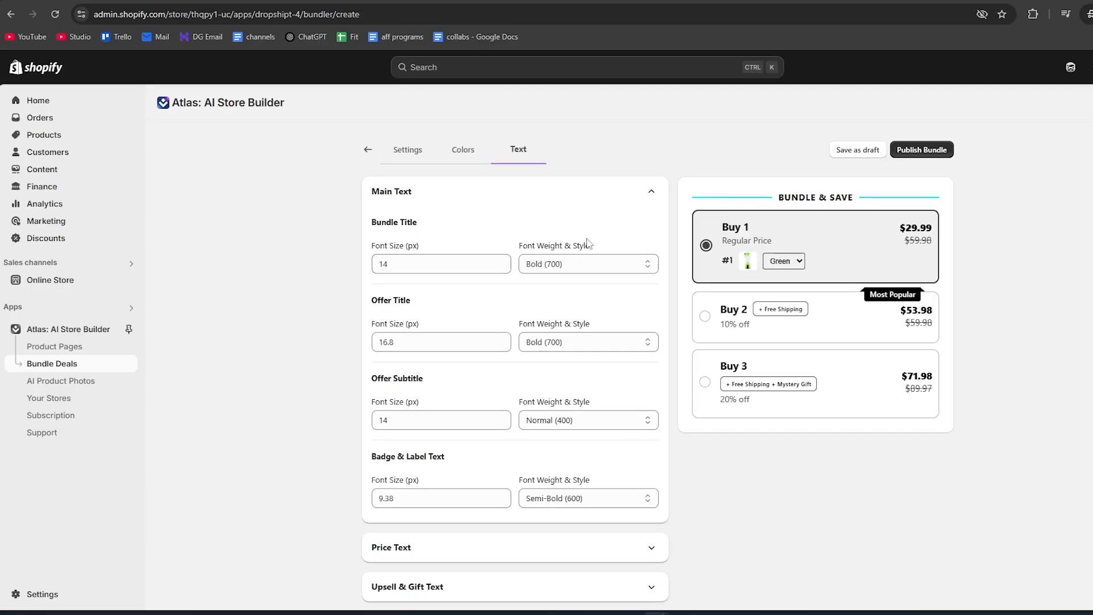
pyautogui.click(930, 155)
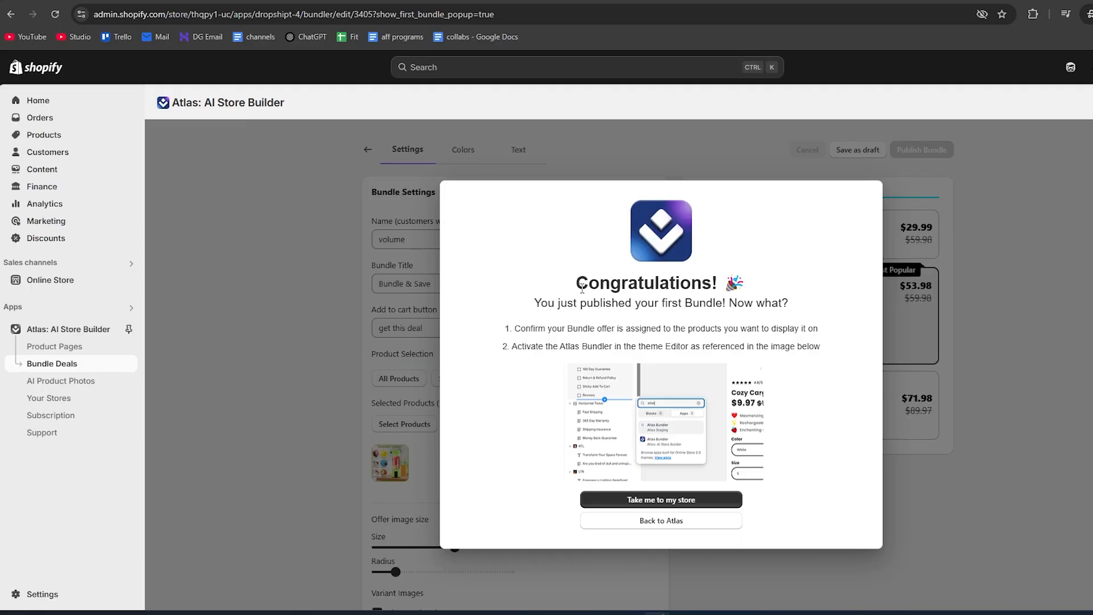
pyautogui.click(654, 501)
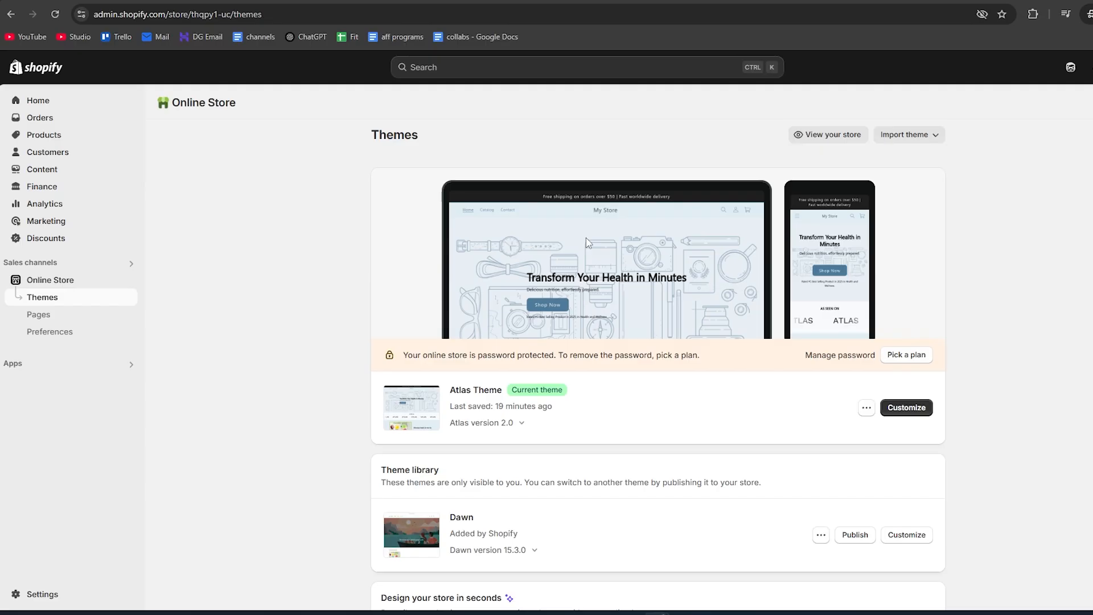
# - Open the Atlas Theme for customization and switch to the Default product template
pyautogui.click(917, 409)
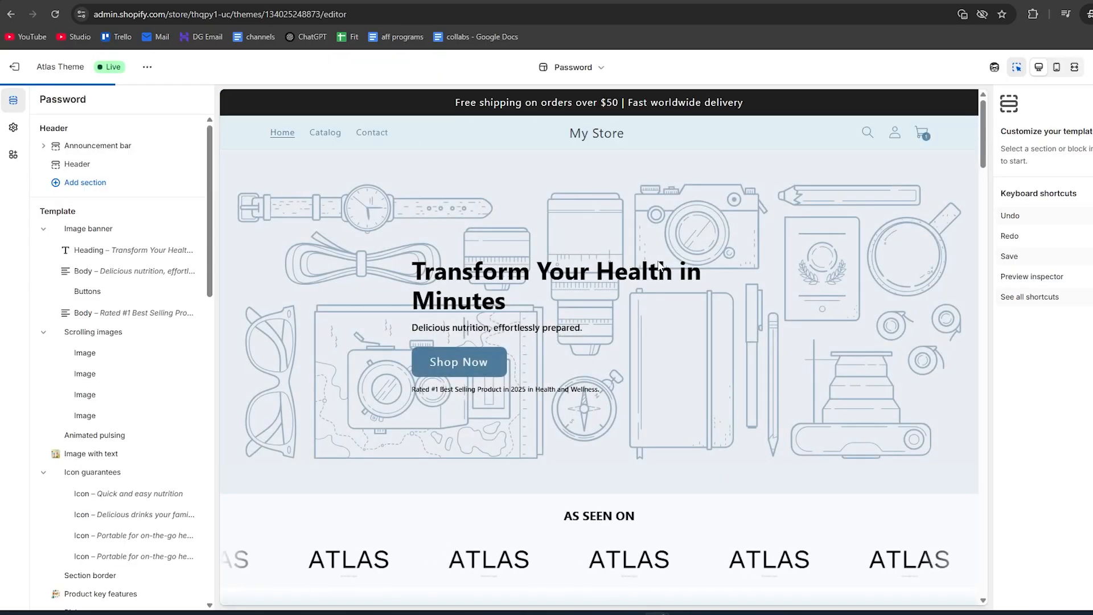
pyautogui.click(589, 72)
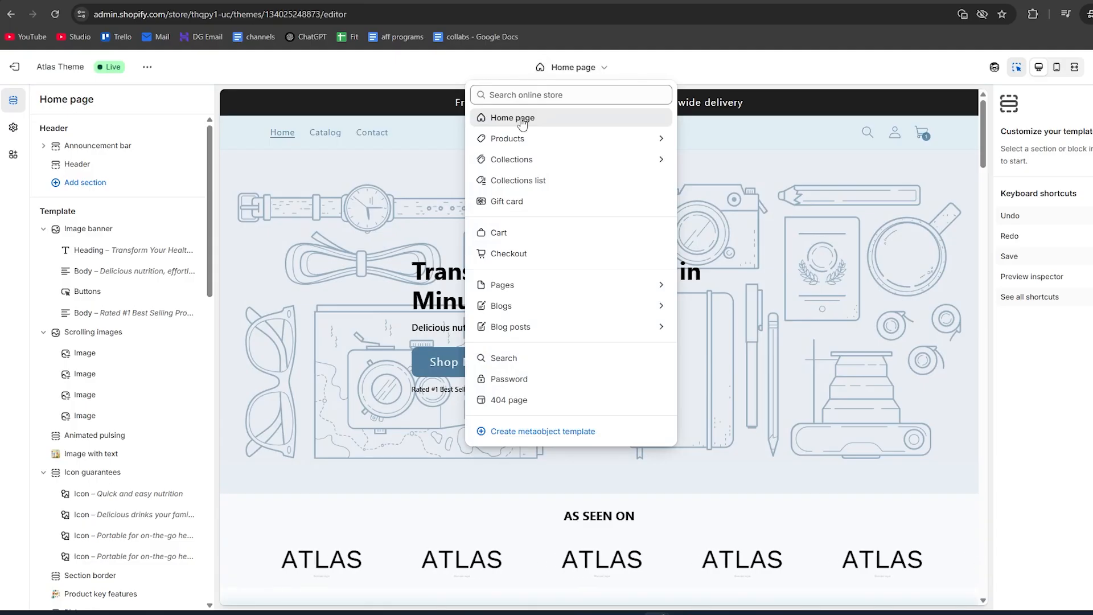
pyautogui.click(502, 138)
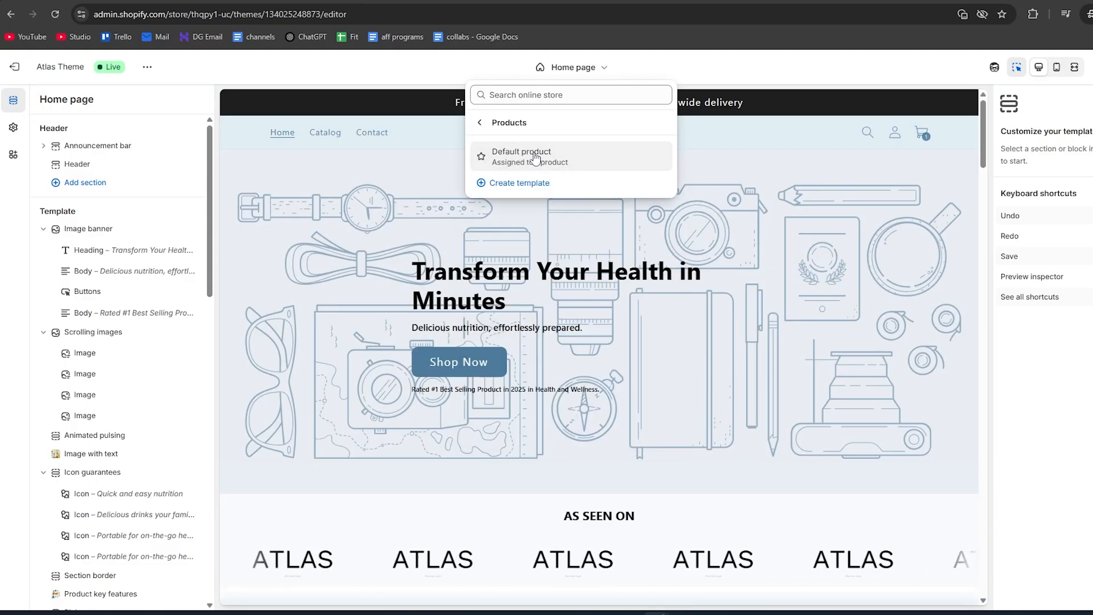
pyautogui.click(509, 164)
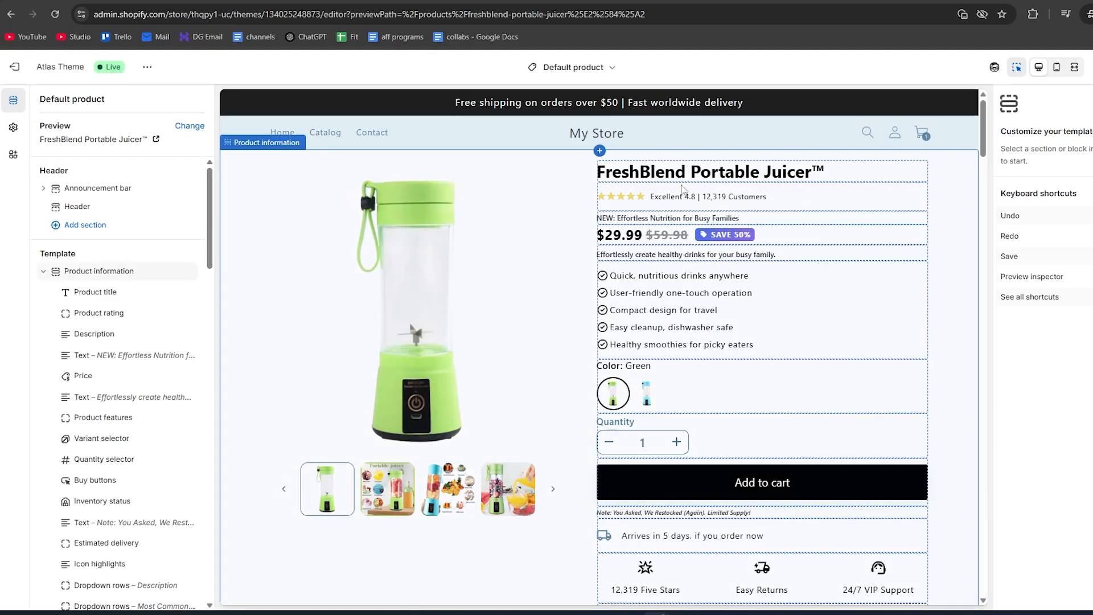
# - Add the Atlas Bundler app block directly above the Add to cart button on the product page
pyautogui.click(654, 234)
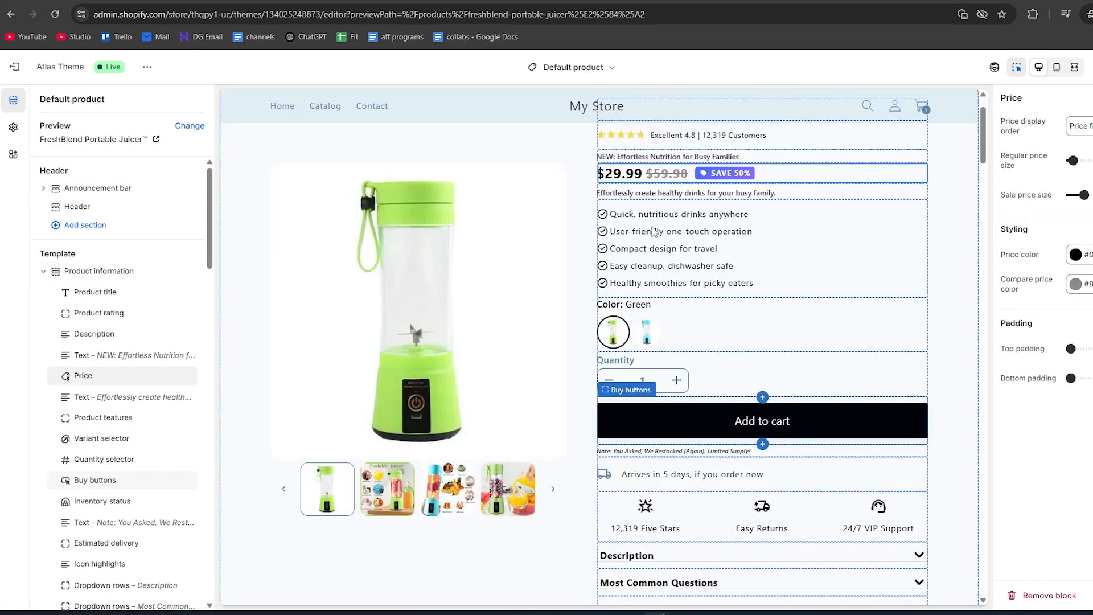
pyautogui.click(763, 398)
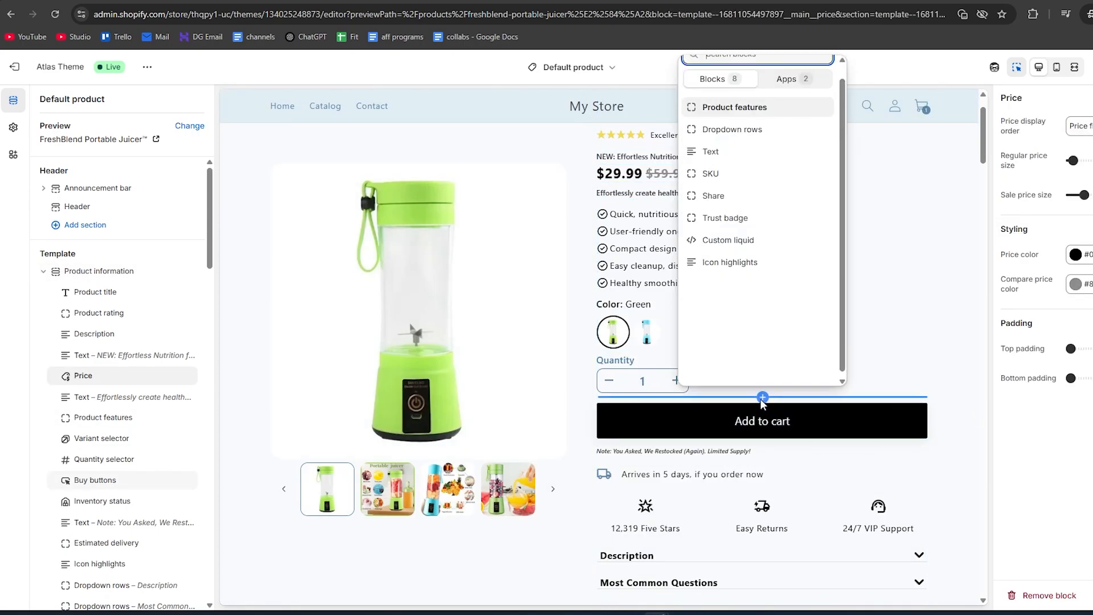
pyautogui.click(785, 81)
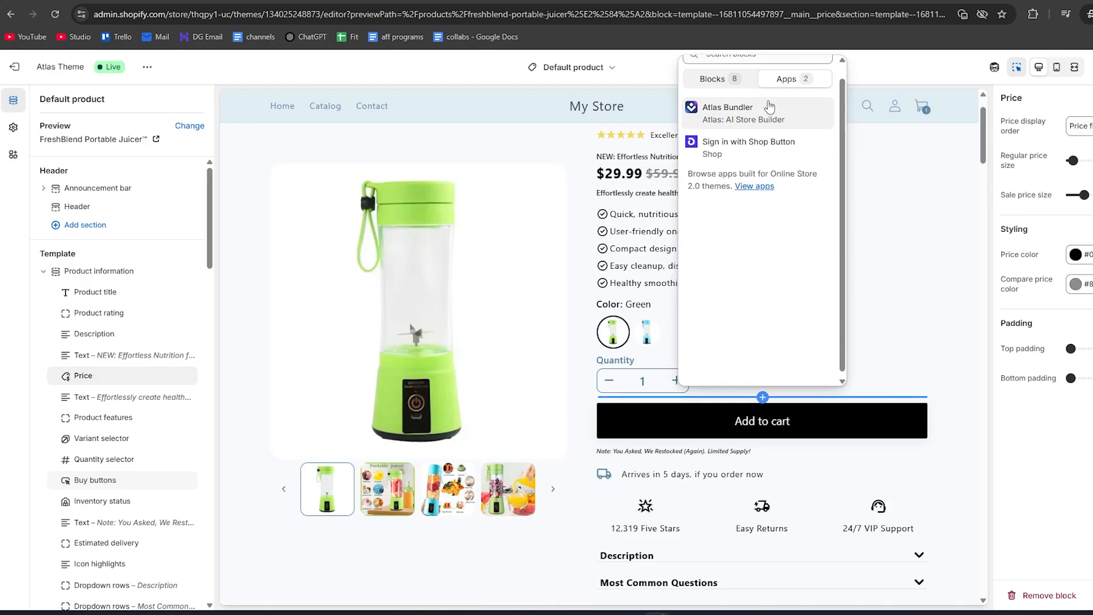
pyautogui.click(729, 118)
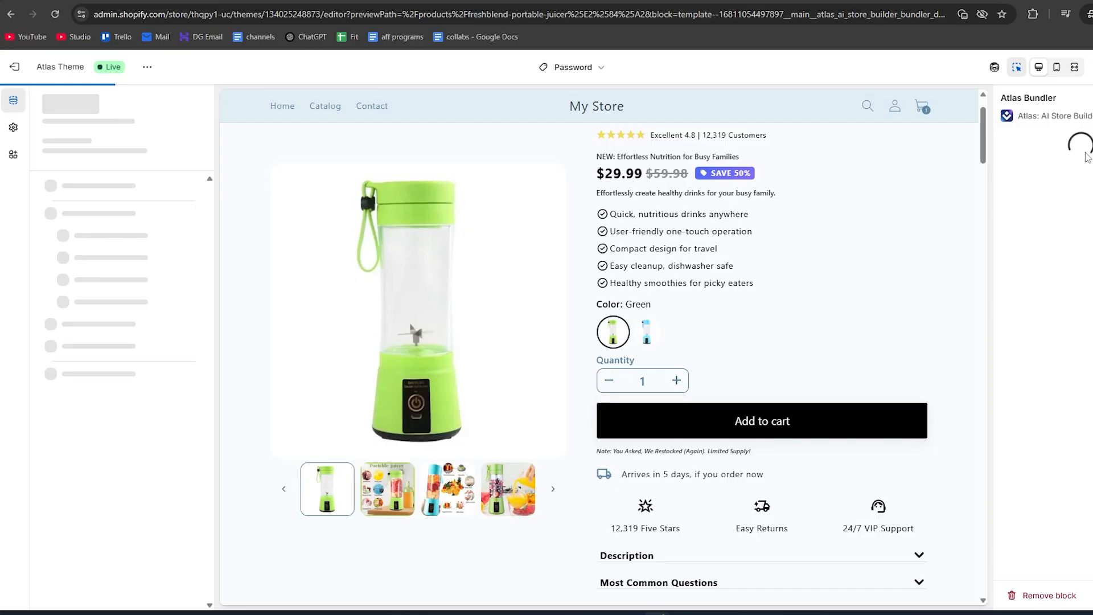
# - Examine the Bundle & Save offers on the product page and compare them with the bundle's settings in Atlas
pyautogui.scroll(1, 623, 319)
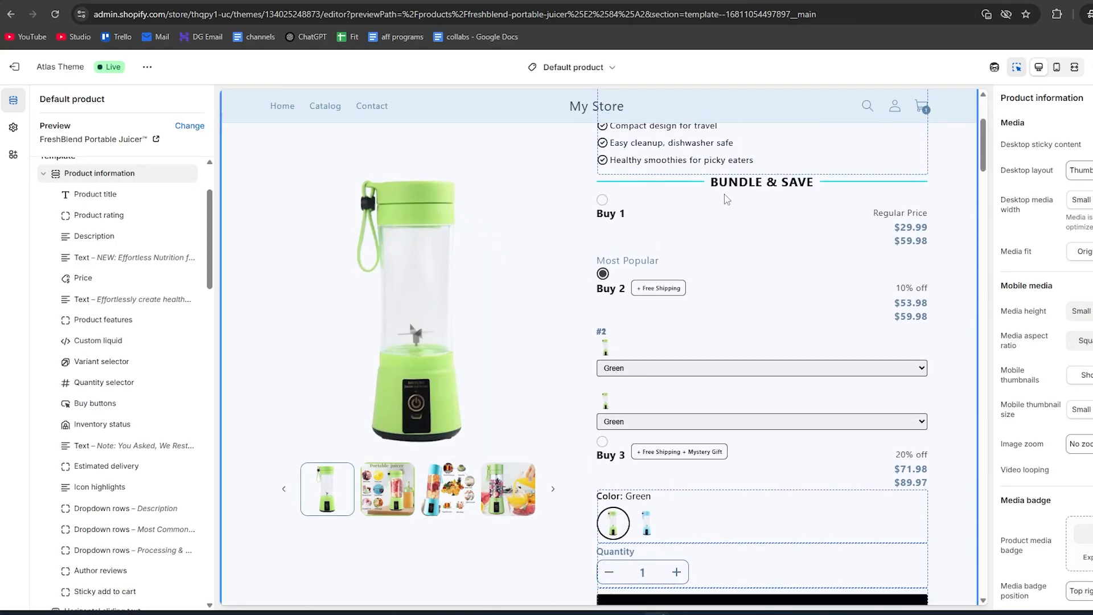
pyautogui.scroll(-3, 777, 519)
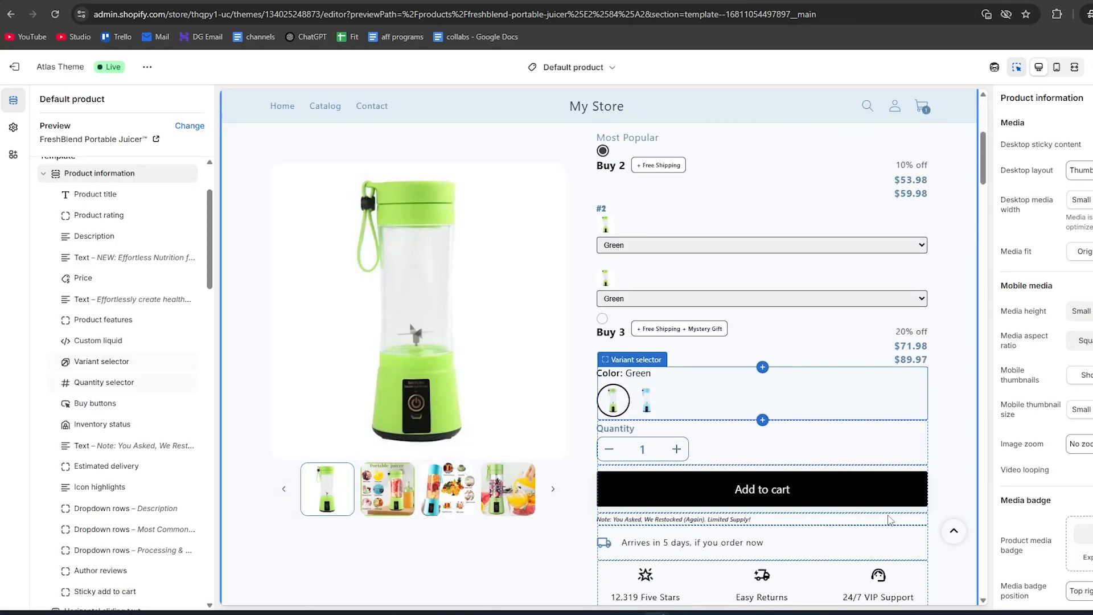
pyautogui.scroll(3, 715, 251)
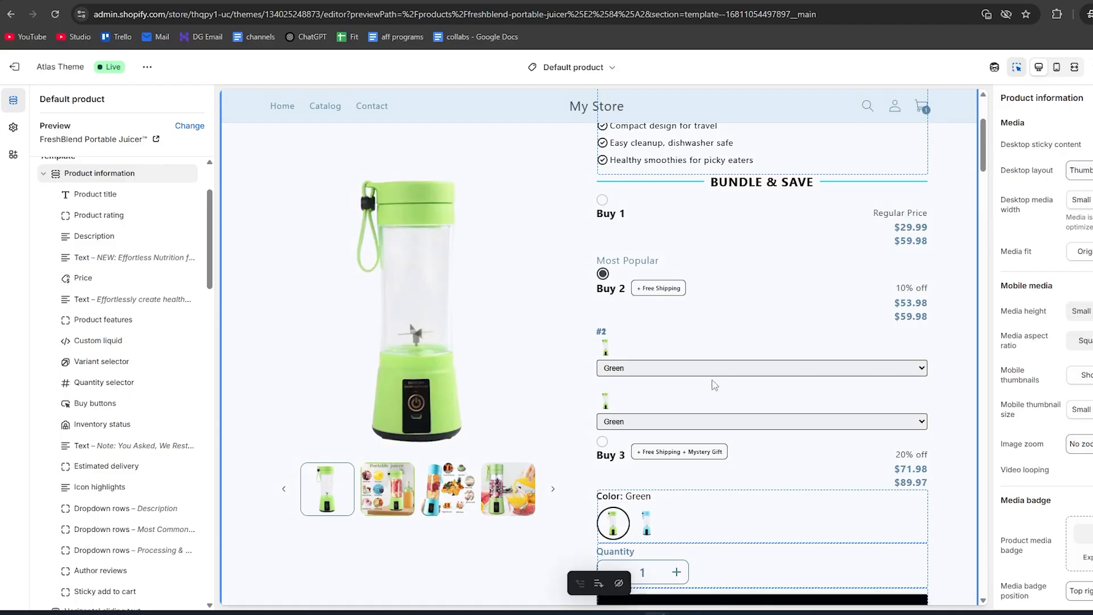
pyautogui.scroll(-1, 695, 368)
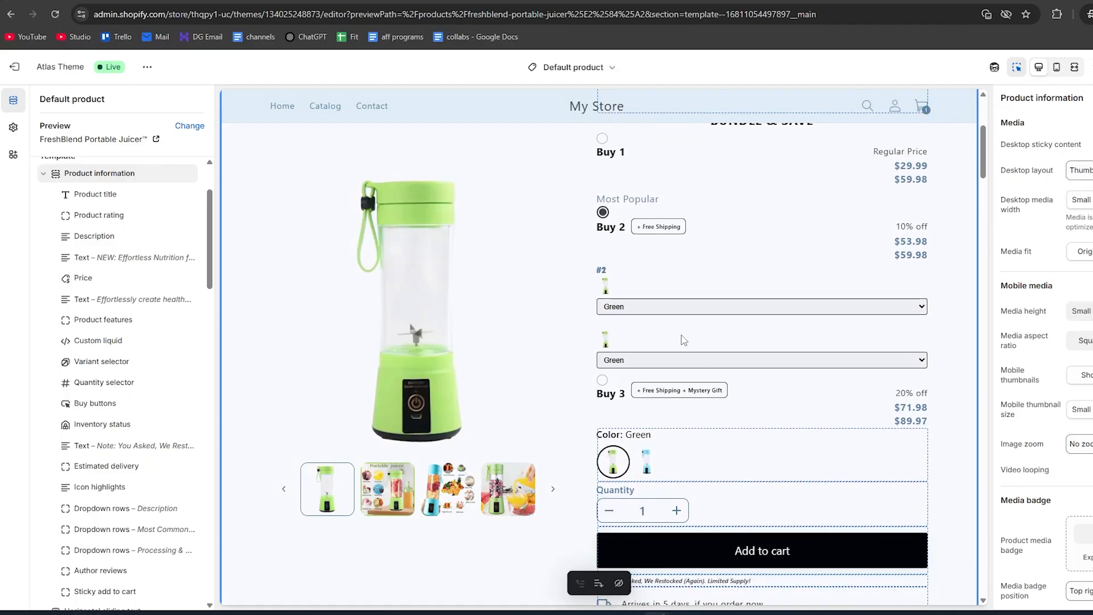
pyautogui.click(193, 1)
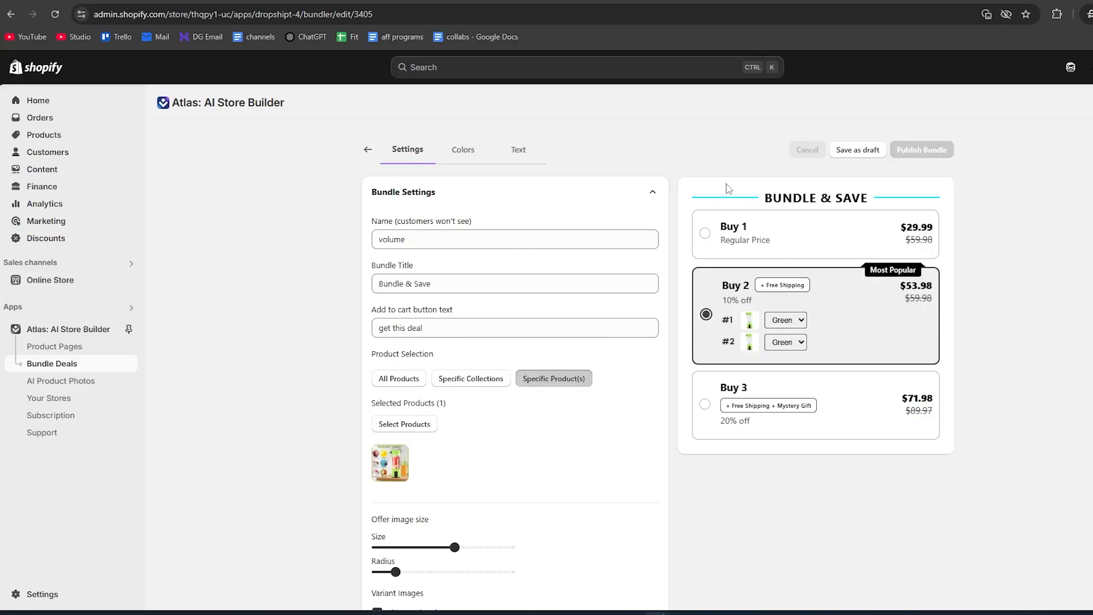
pyautogui.click(226, 2)
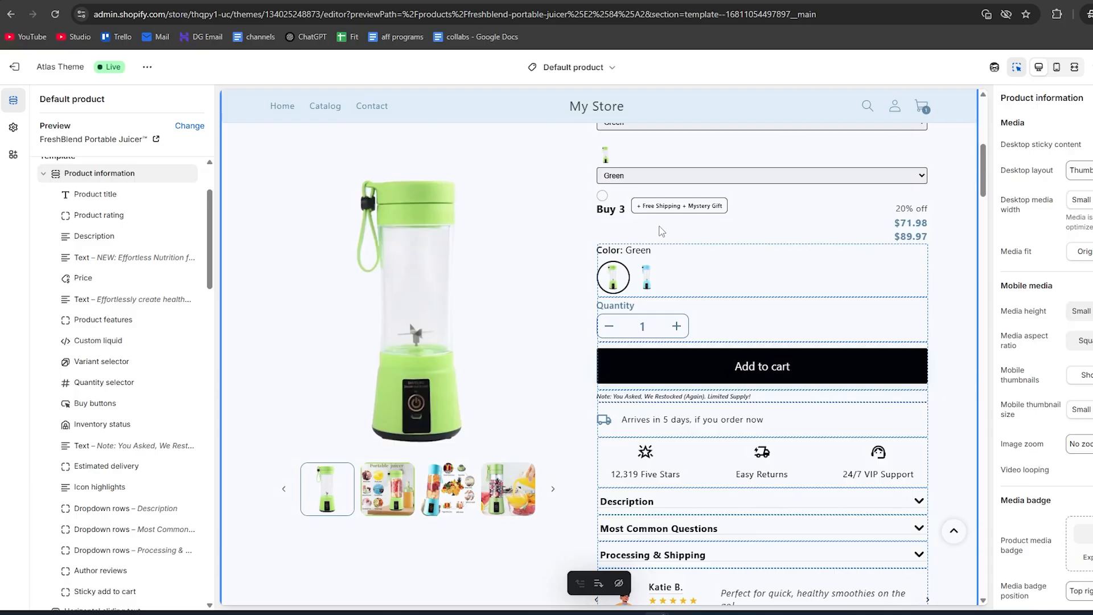
# - Remove the Buy buttons block from the product template and save the theme
pyautogui.click(756, 371)
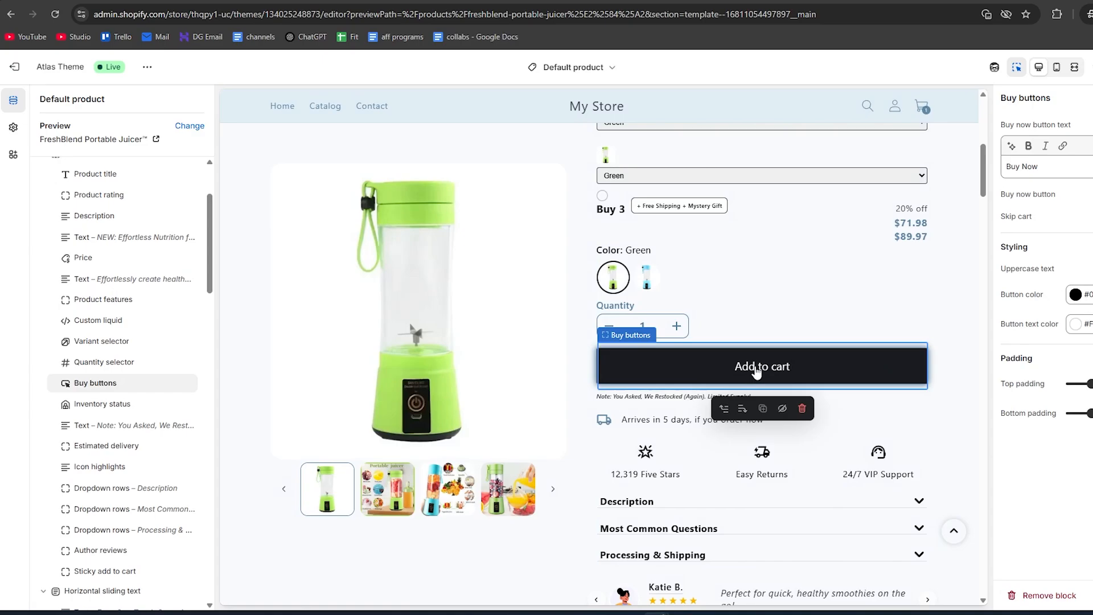
pyautogui.click(802, 409)
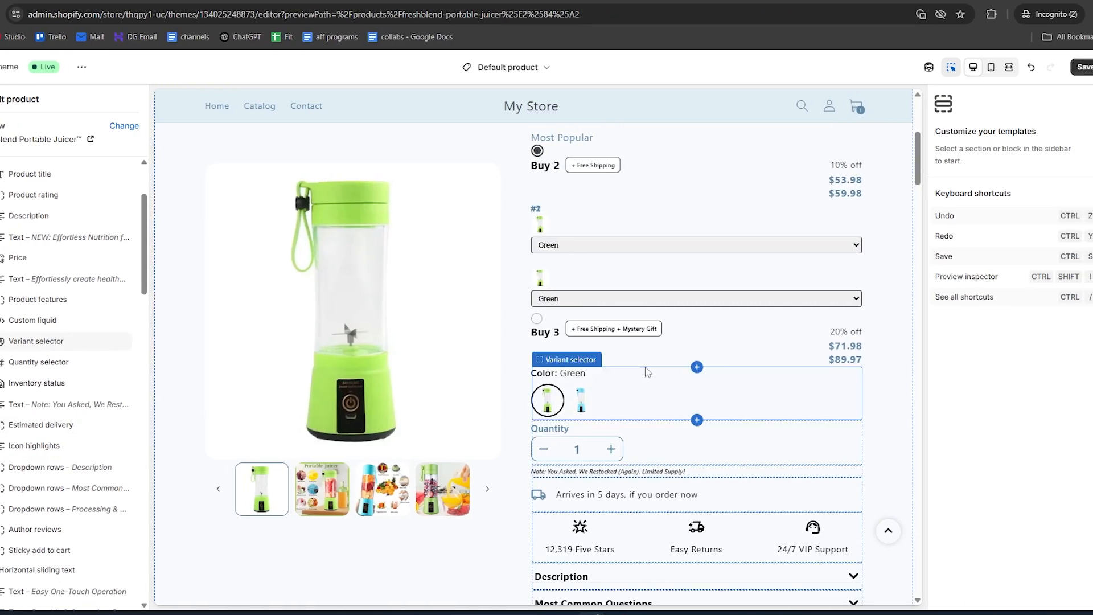
pyautogui.click(1074, 68)
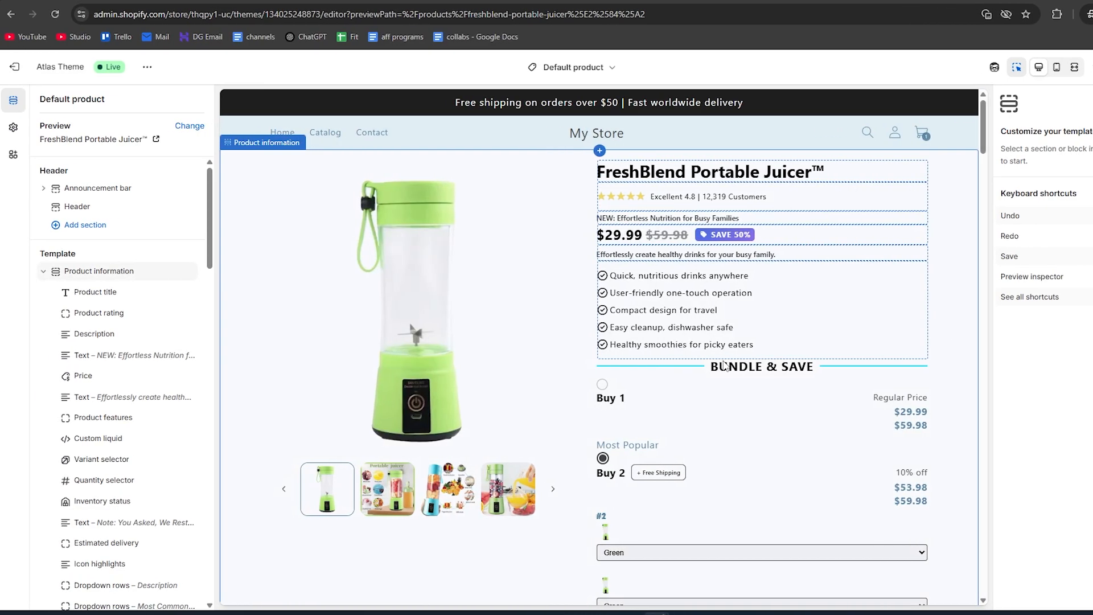
# - Leave the theme editor and open the general shipping rates profile in the store's shipping and delivery settings
pyautogui.click(14, 66)
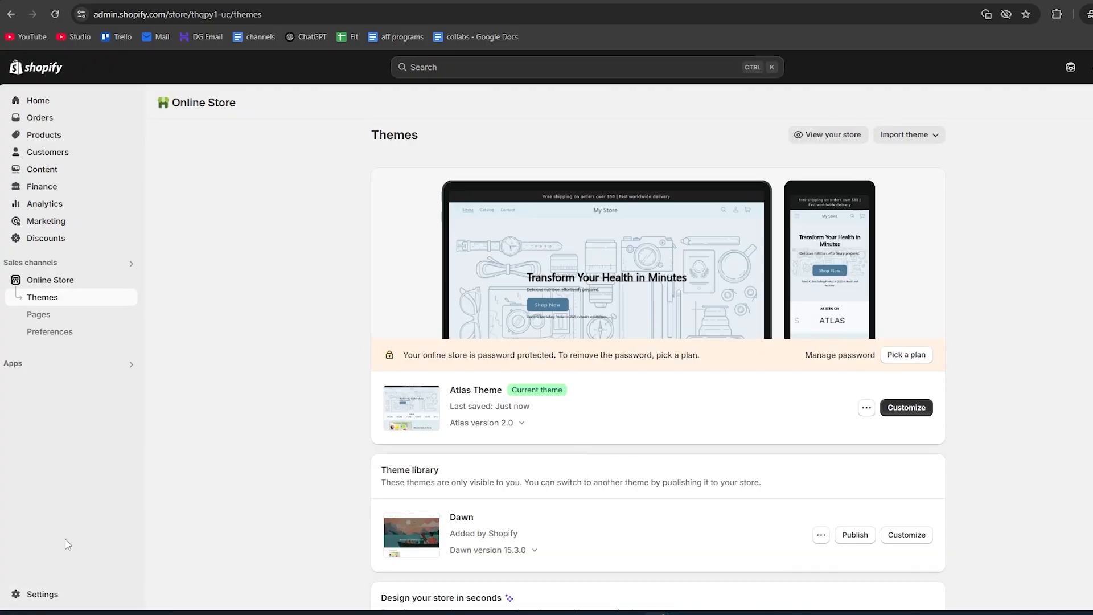
pyautogui.click(38, 595)
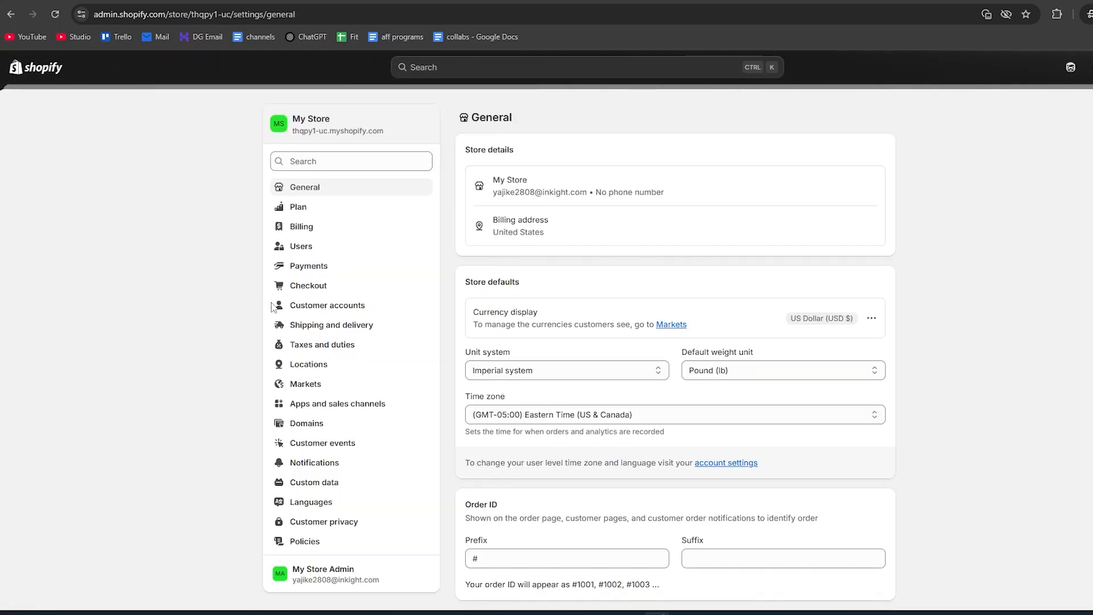
pyautogui.click(365, 335)
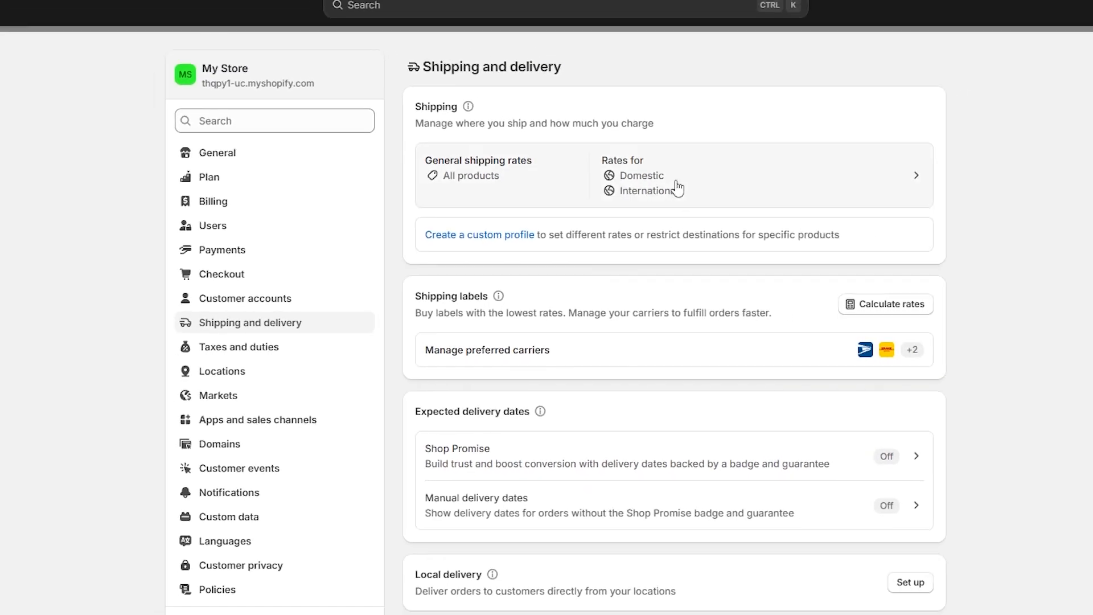
pyautogui.click(678, 188)
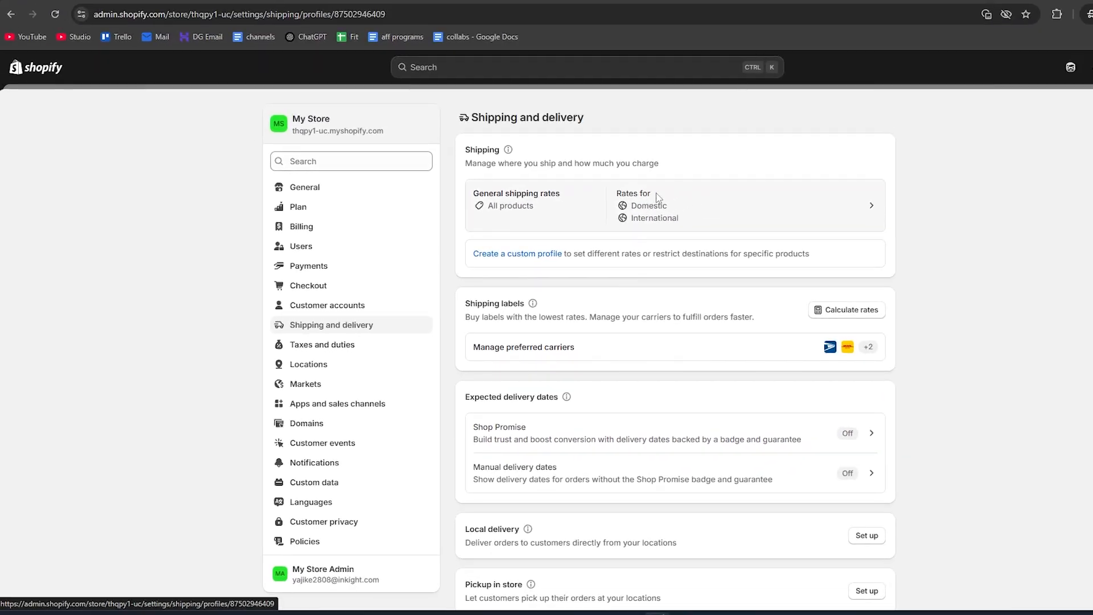
pyautogui.hotkey('alt', 'Left')
pyautogui.click(658, 205)
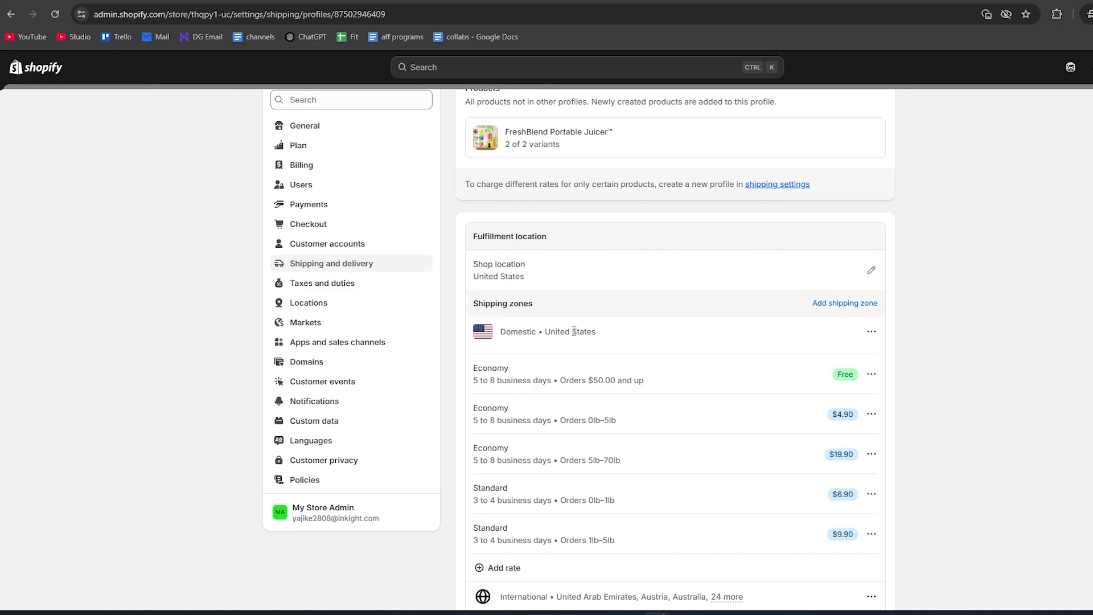
# - Add a free flat Express rate (1 to 2 business days) to the Domestic shipping zone
pyautogui.scroll(-2, 511, 221)
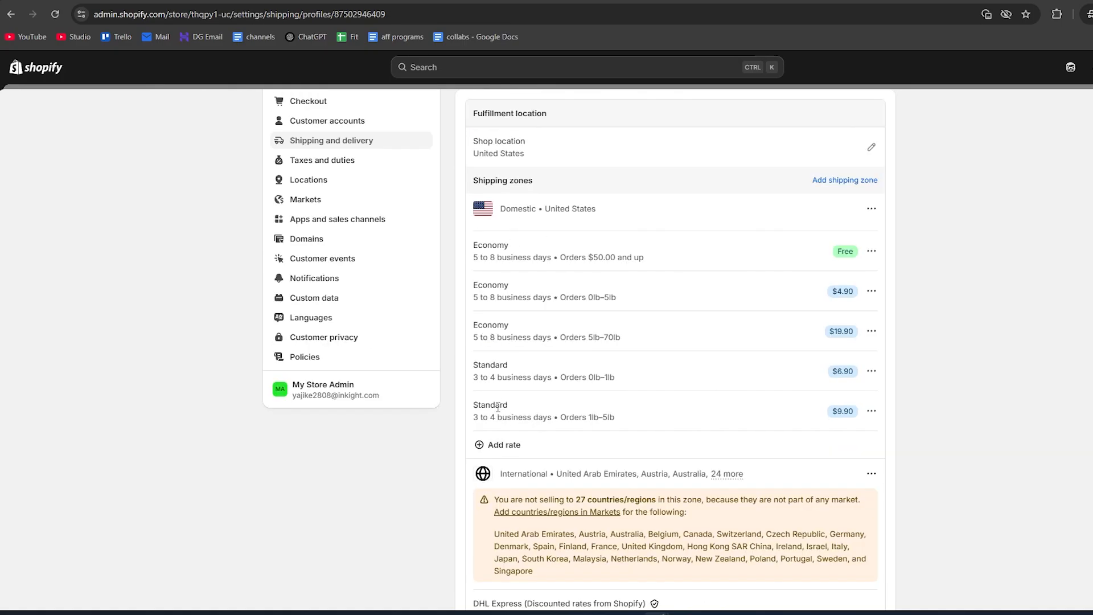
pyautogui.click(489, 444)
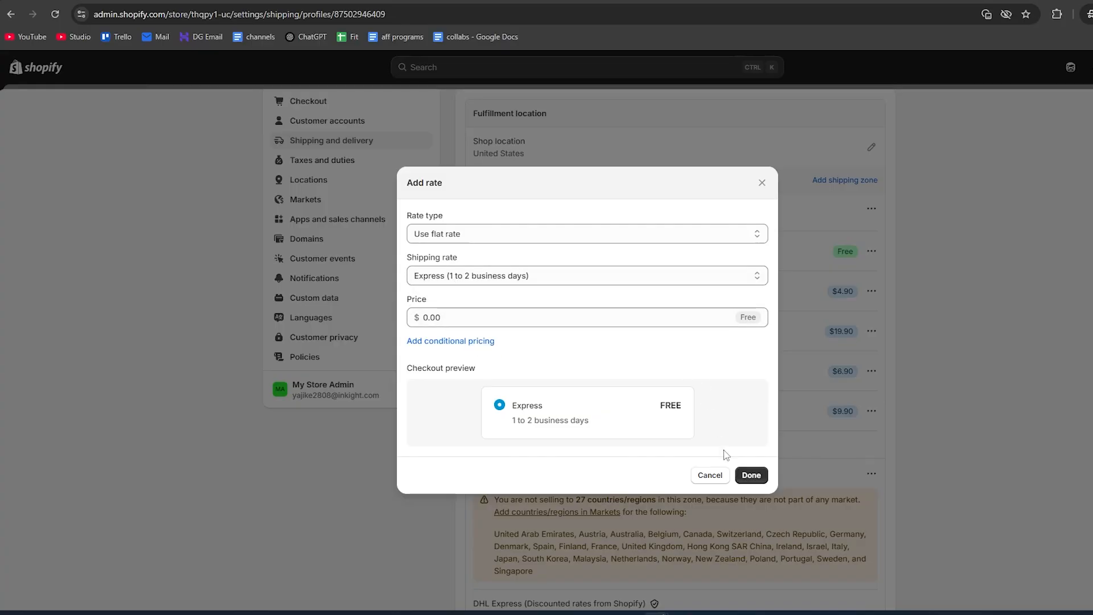
pyautogui.click(751, 474)
# - Delete all Economy and Standard rates from the Domestic shipping zone, keeping only the free Express rate
pyautogui.scroll(-1, 472, 380)
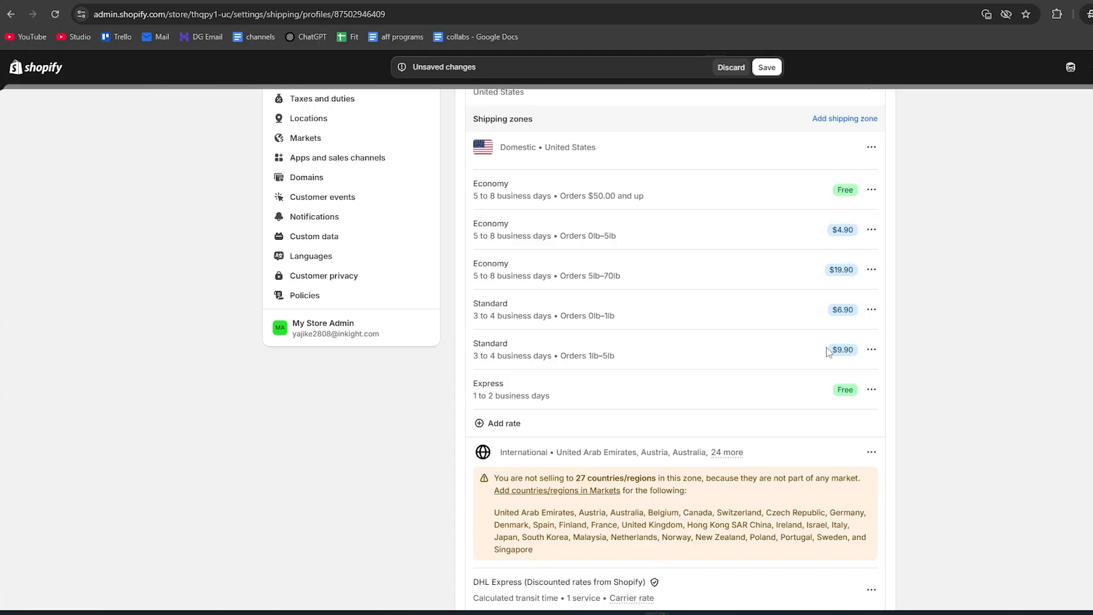
pyautogui.click(871, 350)
pyautogui.click(849, 395)
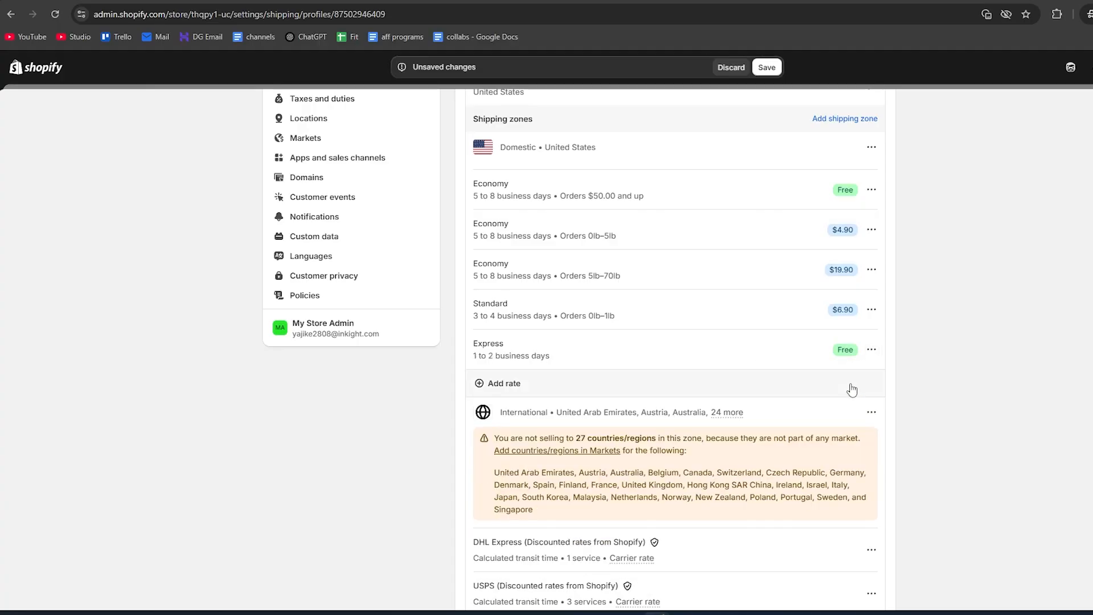
pyautogui.click(871, 312)
pyautogui.click(850, 357)
pyautogui.click(871, 270)
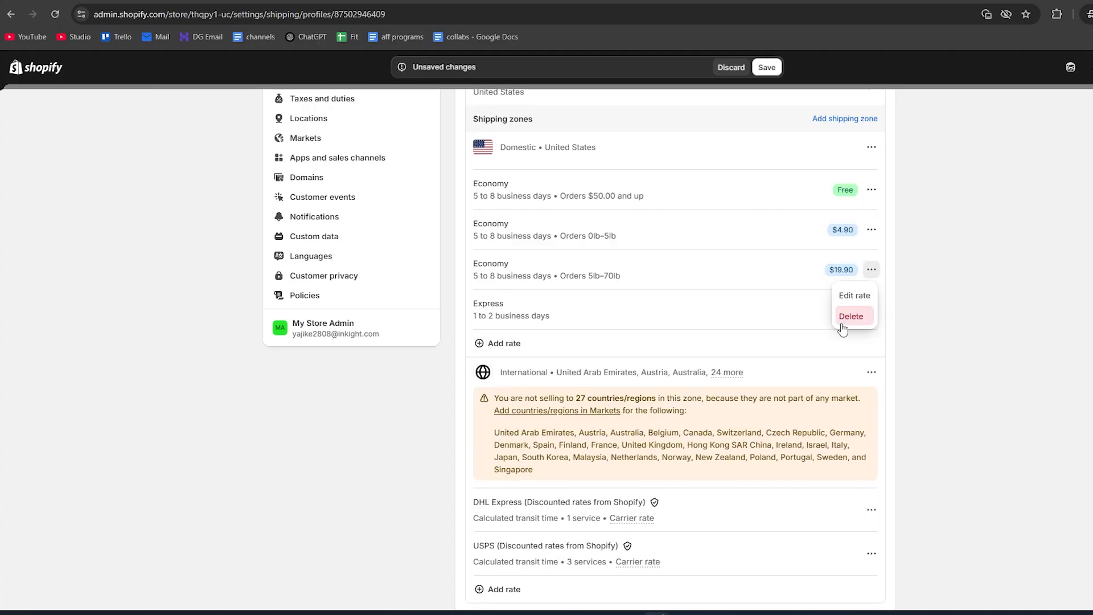
pyautogui.click(844, 319)
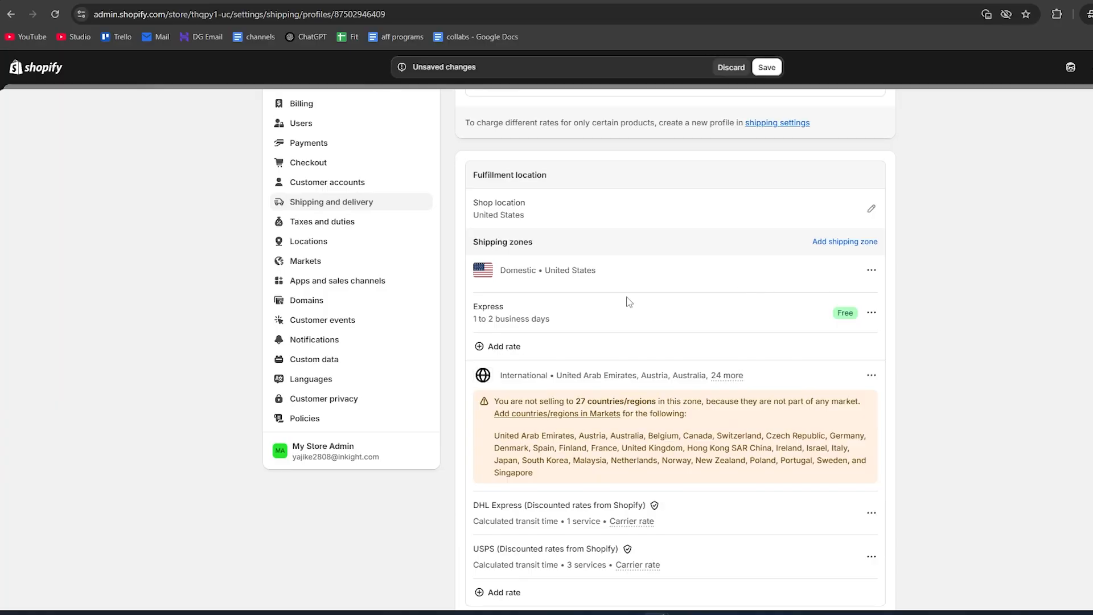
pyautogui.click(504, 346)
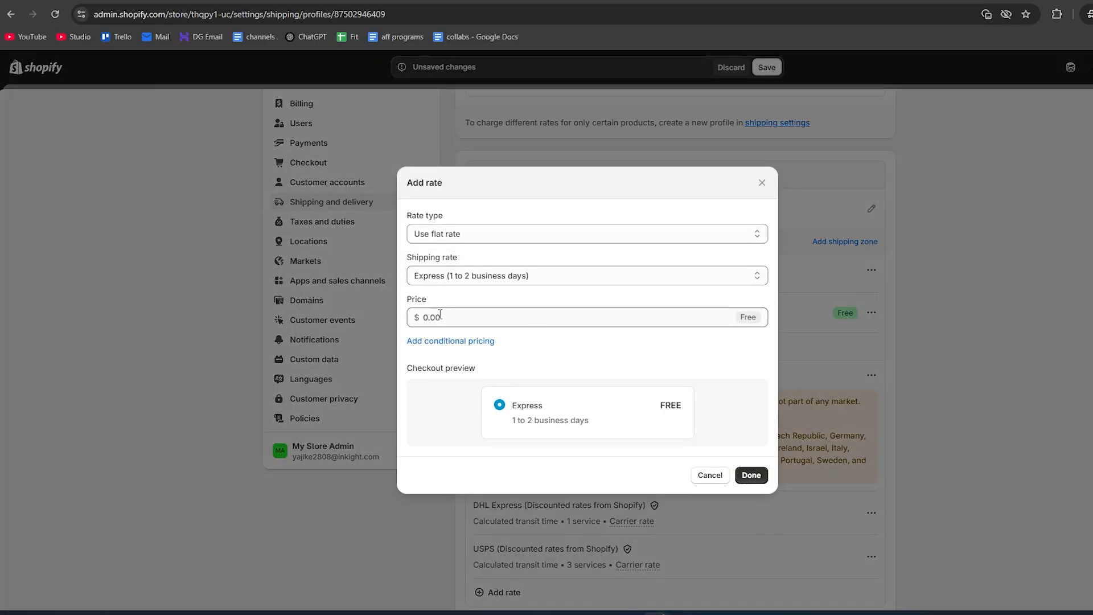
pyautogui.press('Return')
pyautogui.click(870, 271)
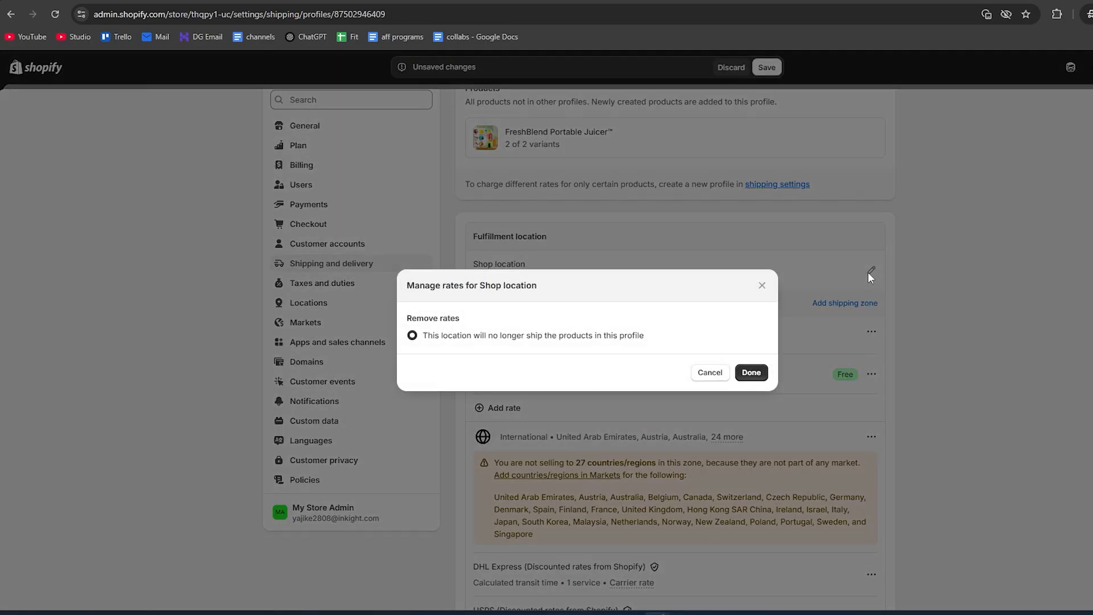
pyautogui.click(762, 285)
# - Save the changes to the general shipping profile
pyautogui.scroll(-5, 398, 435)
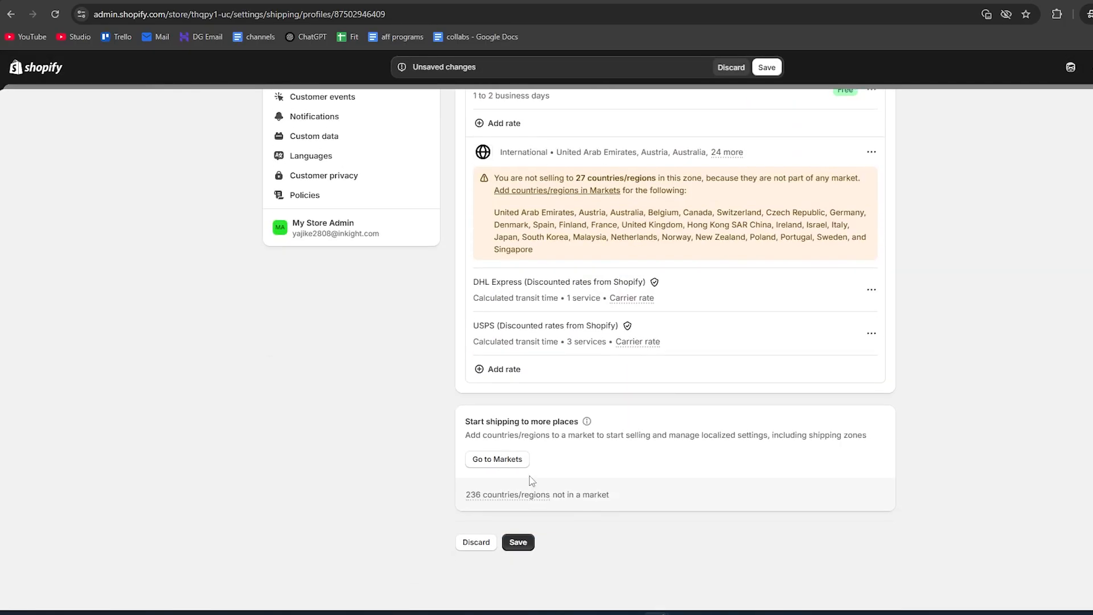
pyautogui.click(517, 541)
pyautogui.scroll(4, 557, 267)
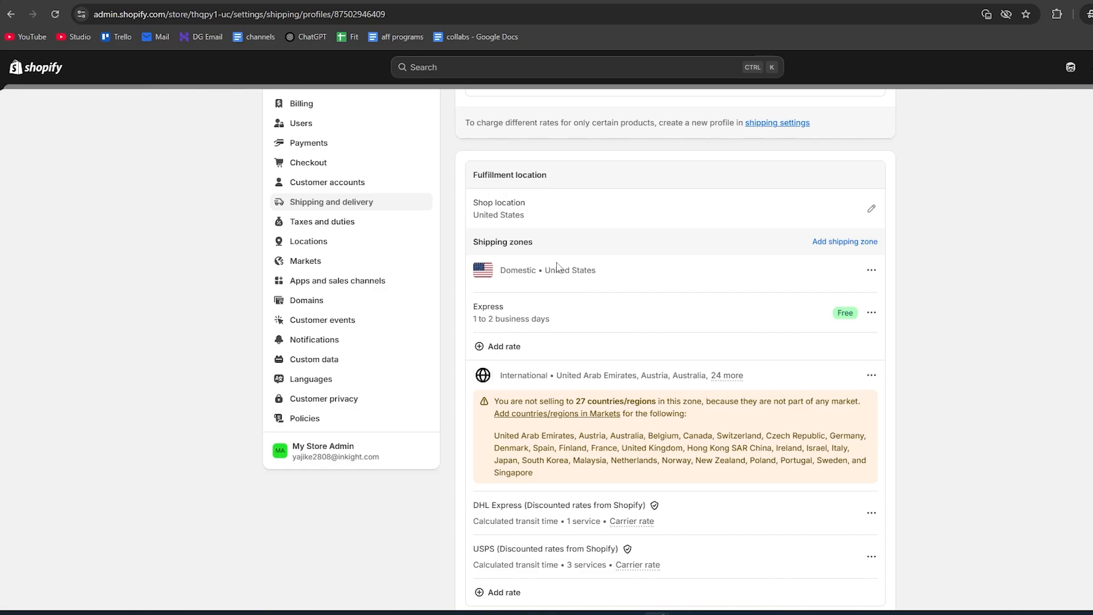
# - Set a 5% handling fee on the International zone's USPS rate and save the shipping profile
pyautogui.scroll(-1, 560, 262)
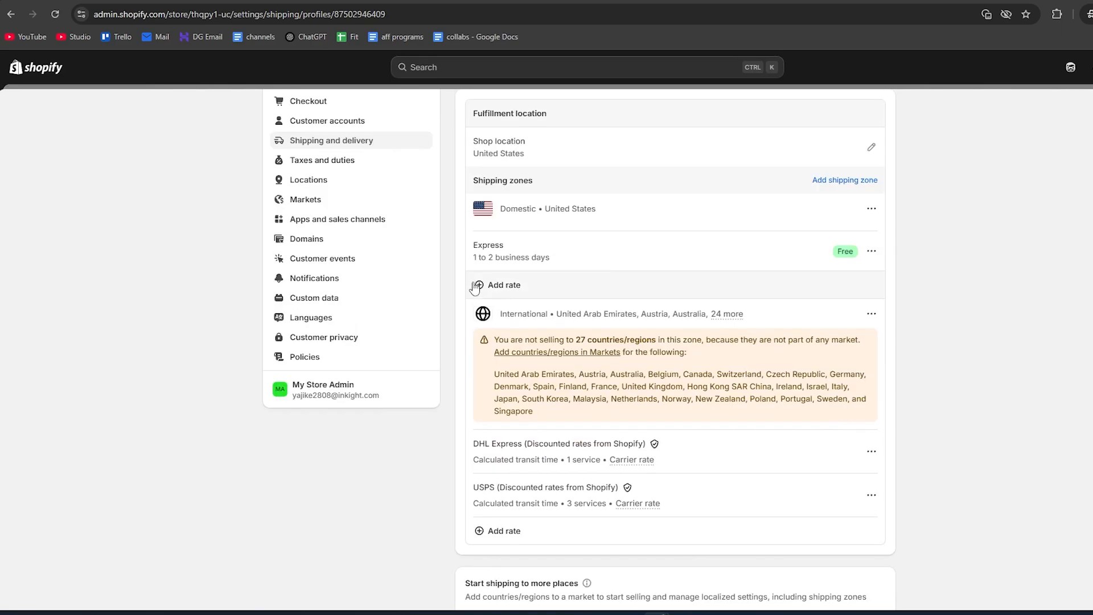
pyautogui.moveTo(509, 323); pyautogui.dragTo(730, 469)
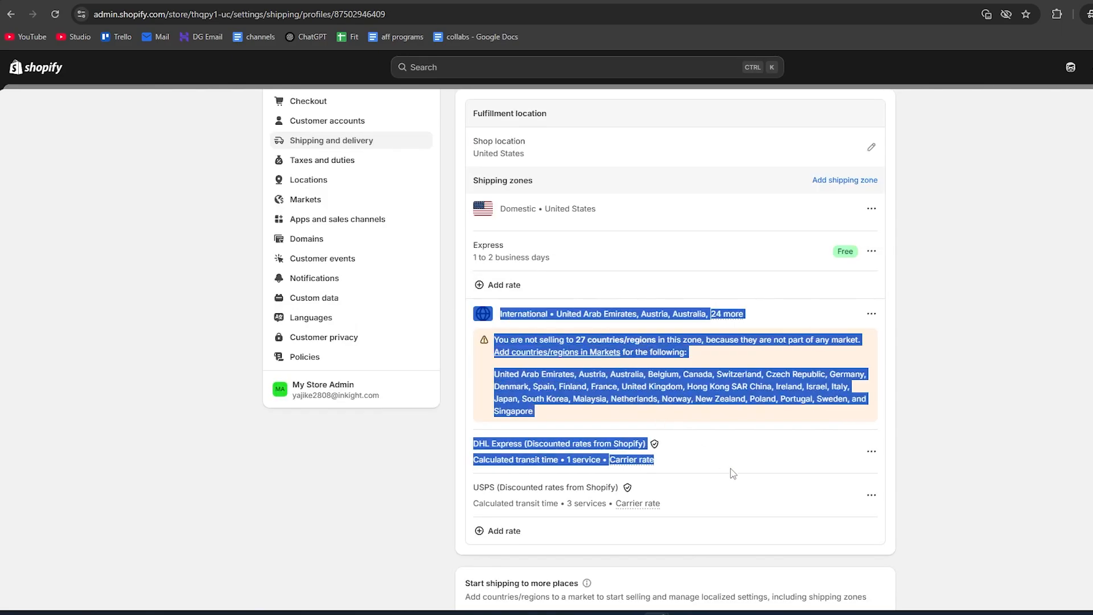
pyautogui.click(547, 546)
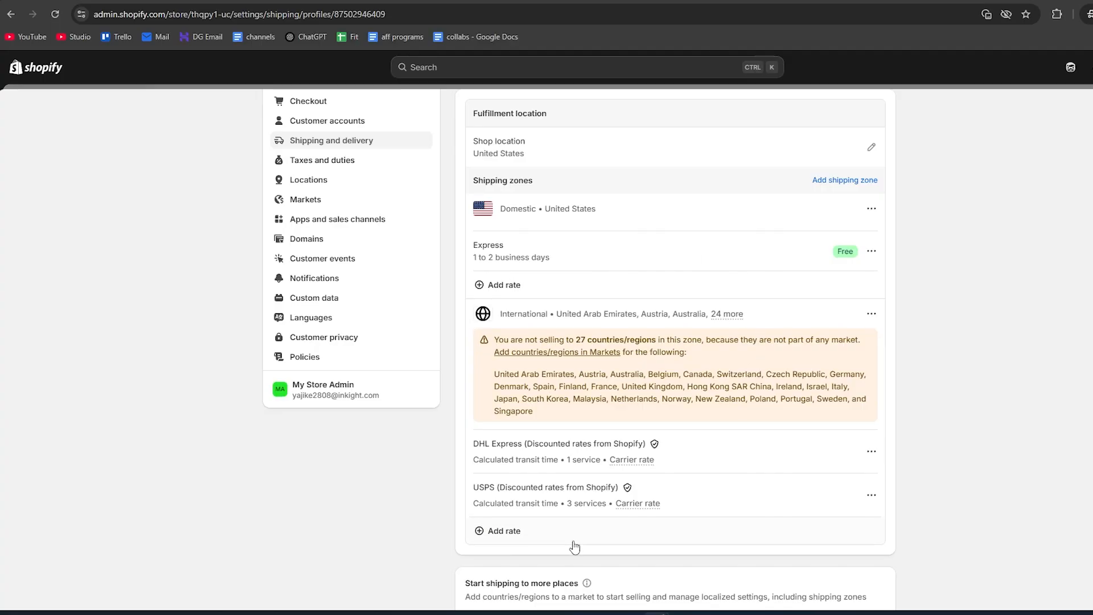
pyautogui.click(504, 531)
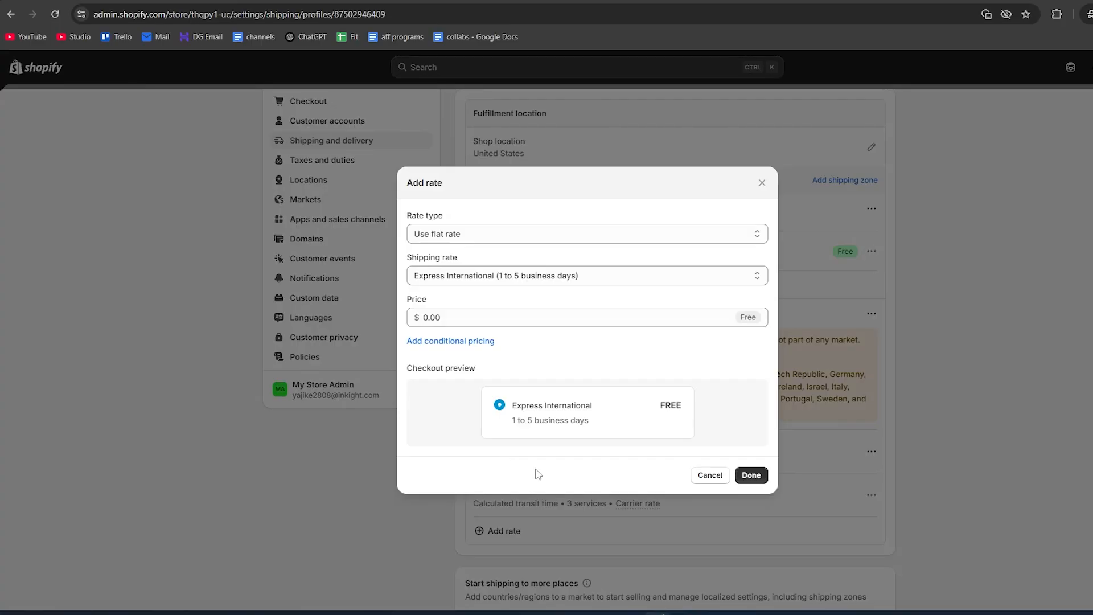
pyautogui.click(751, 475)
pyautogui.scroll(-4, 762, 427)
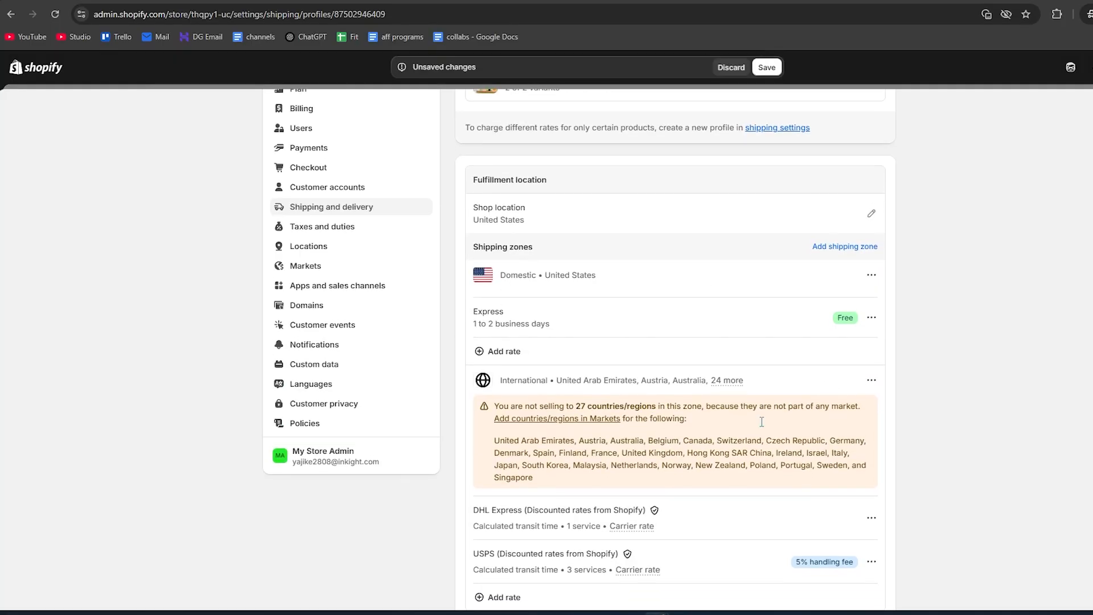
pyautogui.click(520, 541)
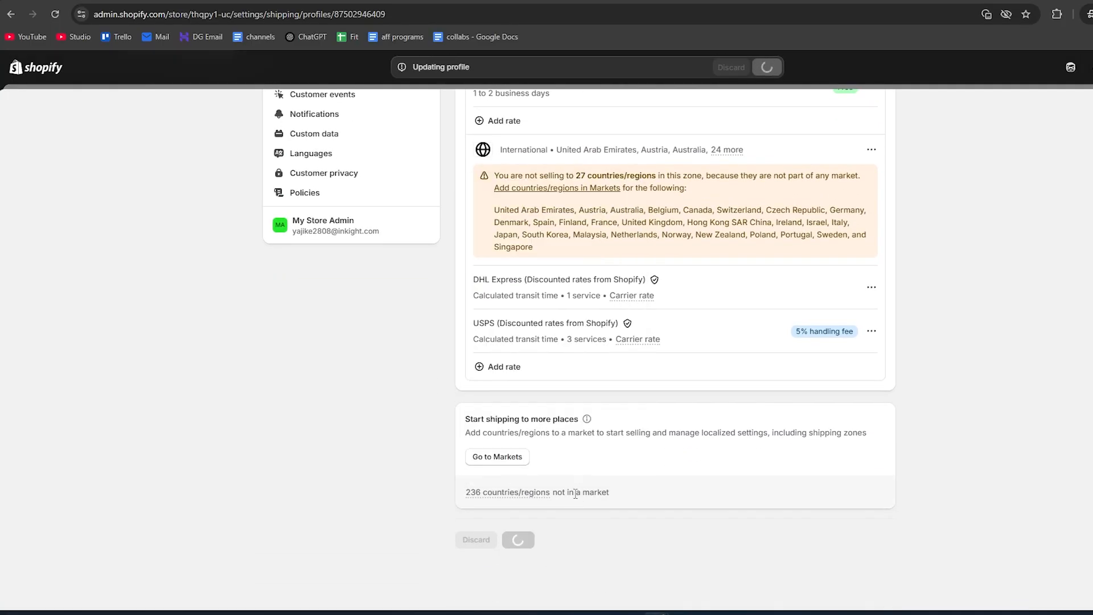
# - Open the store's payments settings, start the Shopify Payments account setup and proceed to submitting the business details
pyautogui.scroll(5, 570, 239)
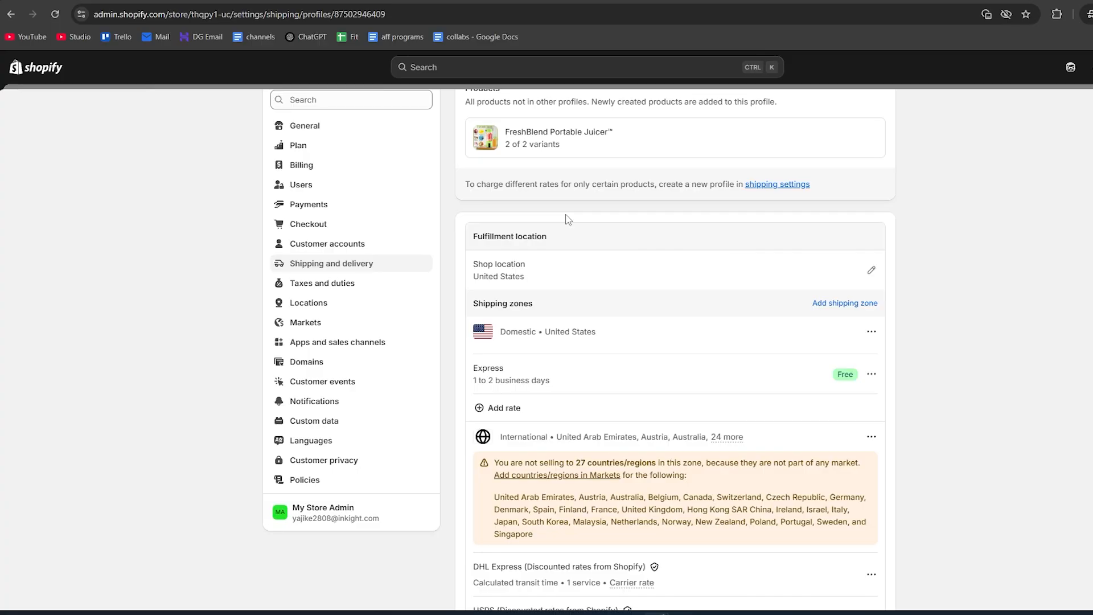
pyautogui.scroll(2, 568, 219)
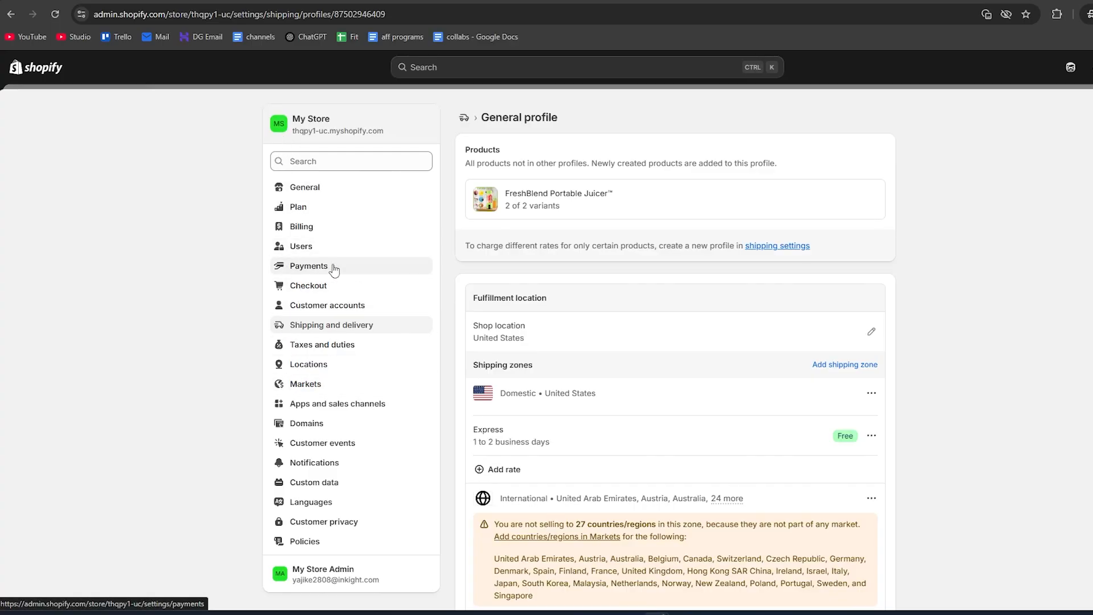
pyautogui.click(307, 267)
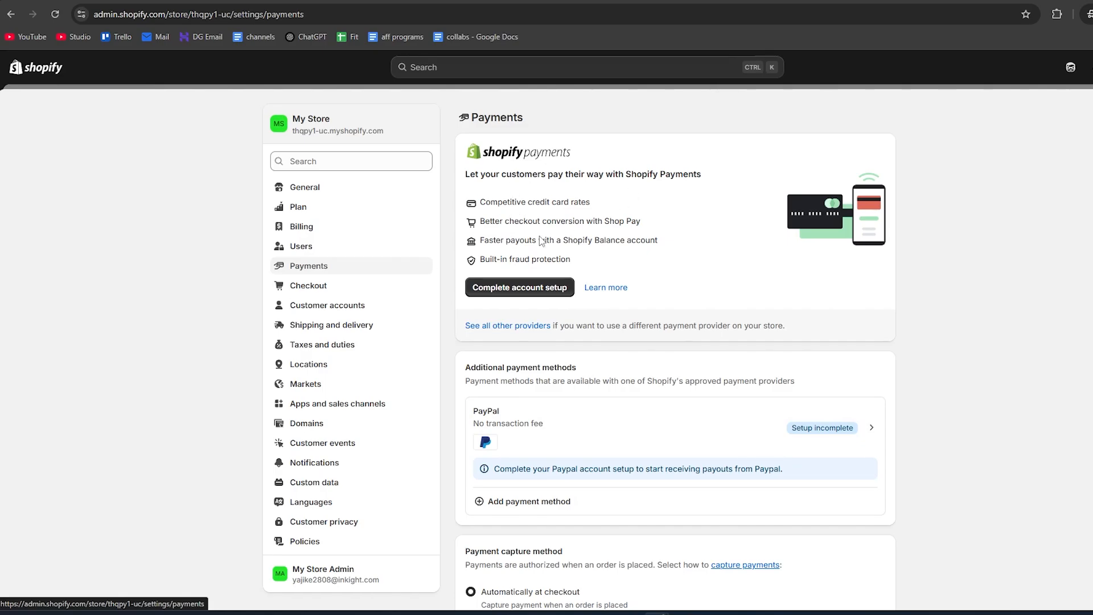
pyautogui.scroll(-1, 507, 534)
pyautogui.scroll(1, 543, 541)
pyautogui.click(545, 295)
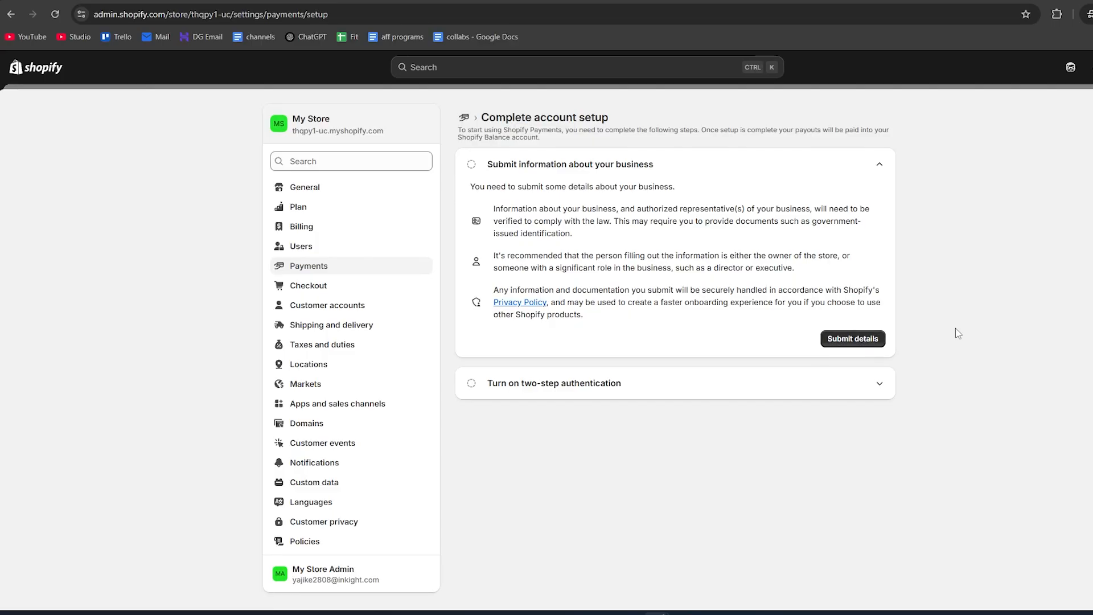
pyautogui.click(863, 338)
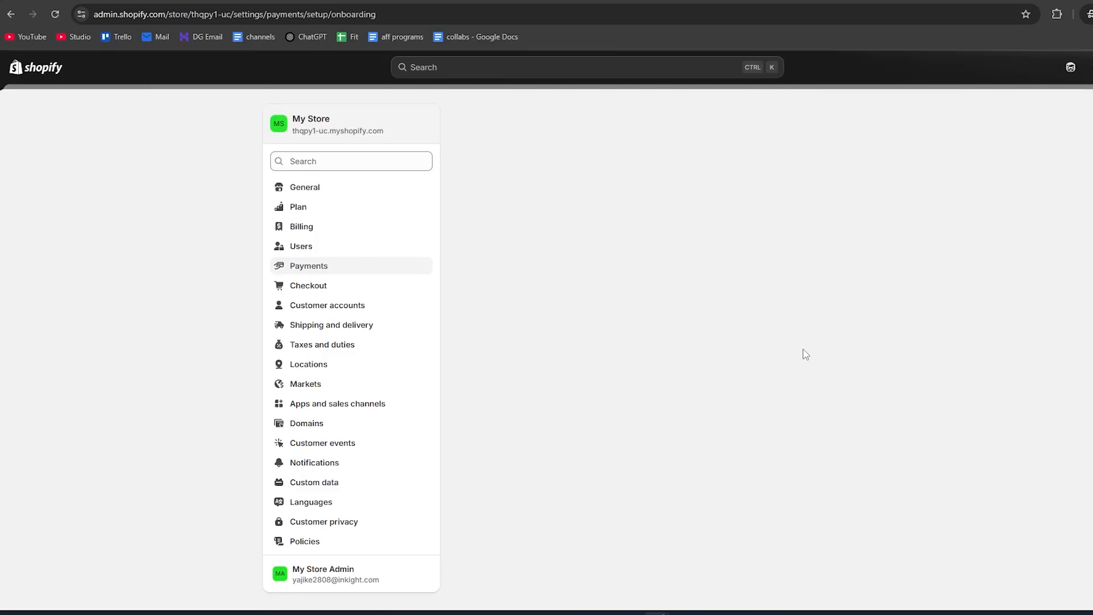